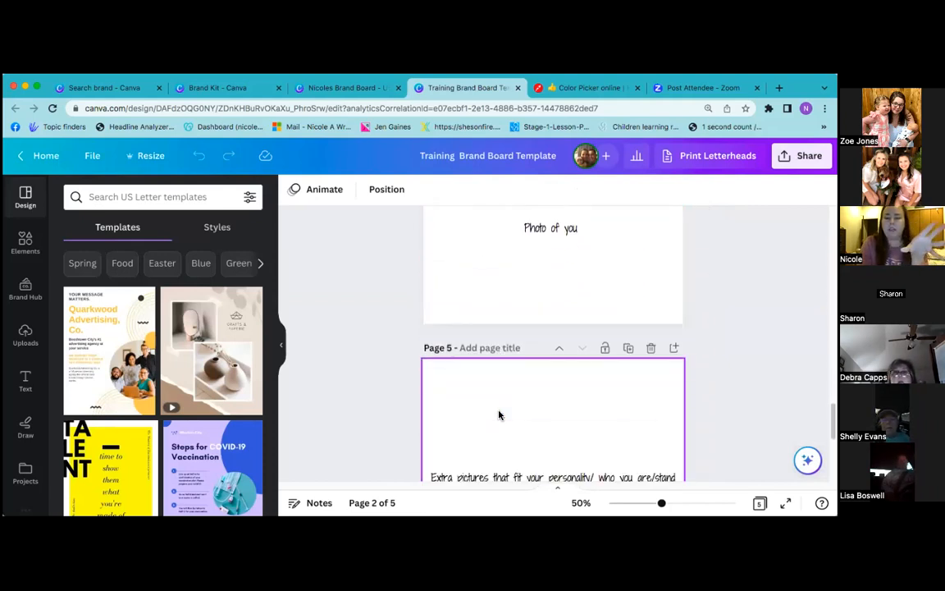
# Switch from the 5-page Training Brand Board Template to the 6-page example brand board design
pyautogui.click(352, 89)
# Review the example's six pages down to the social media links page, then return to the training template
pyautogui.scroll(10, 533, 365)
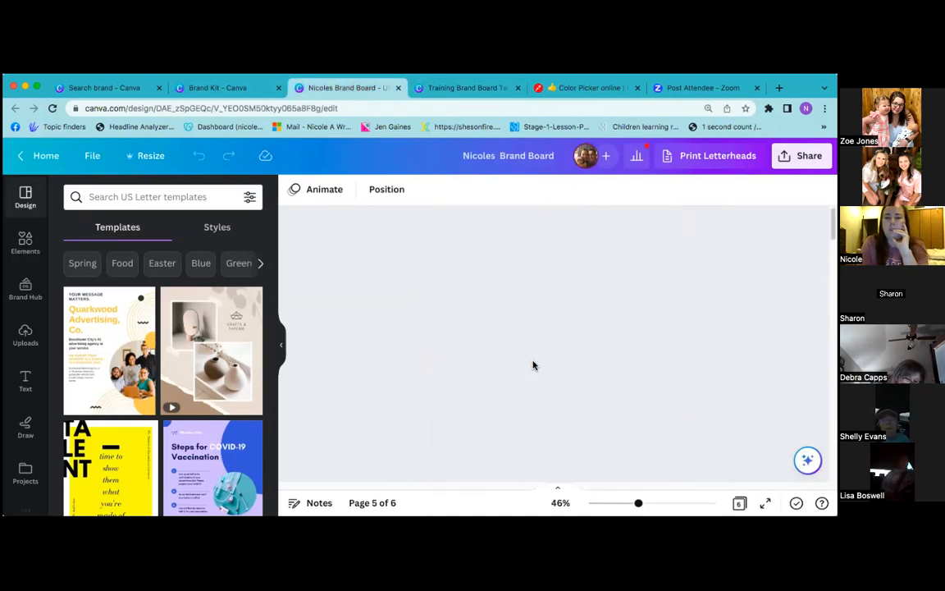
pyautogui.scroll(10, 534, 365)
pyautogui.scroll(-5, 534, 365)
pyautogui.scroll(1, 533, 365)
pyautogui.scroll(-3, 533, 365)
pyautogui.scroll(-8, 533, 365)
pyautogui.scroll(-10, 534, 365)
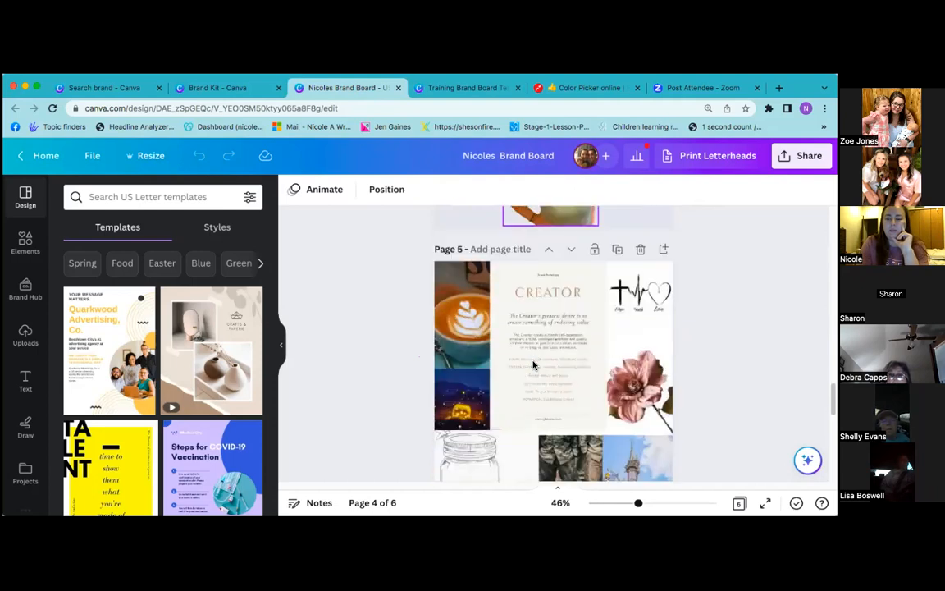
pyautogui.scroll(-10, 533, 365)
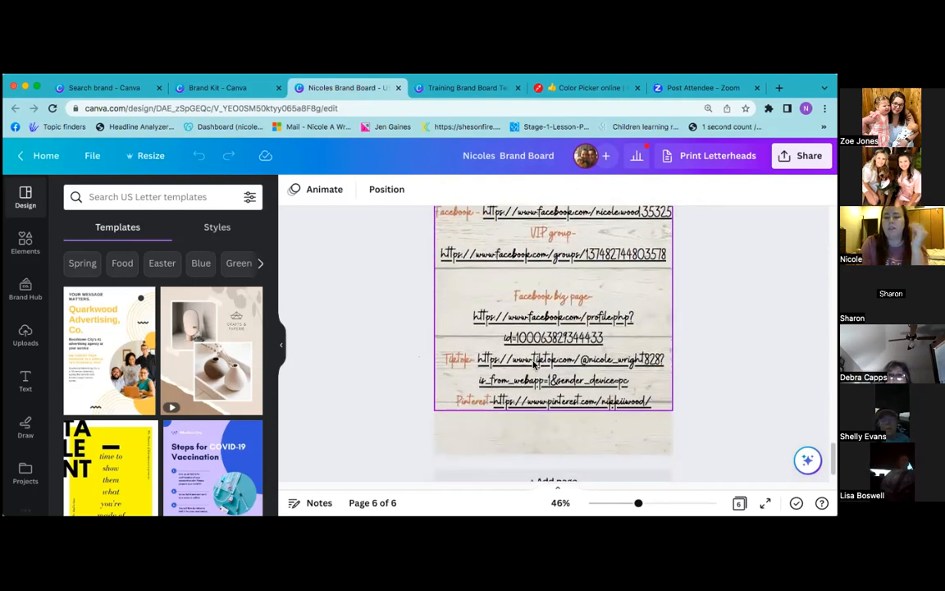
pyautogui.scroll(-2, 533, 365)
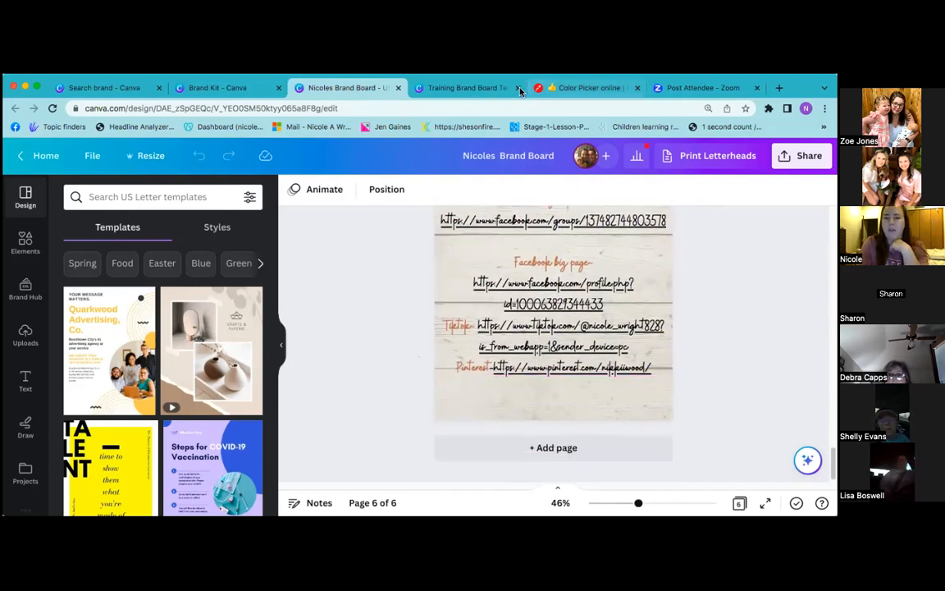
pyautogui.click(489, 89)
# Scroll the training template back from page 5 to page 2, the logo, inspiration and palette layout
pyautogui.scroll(5, 439, 337)
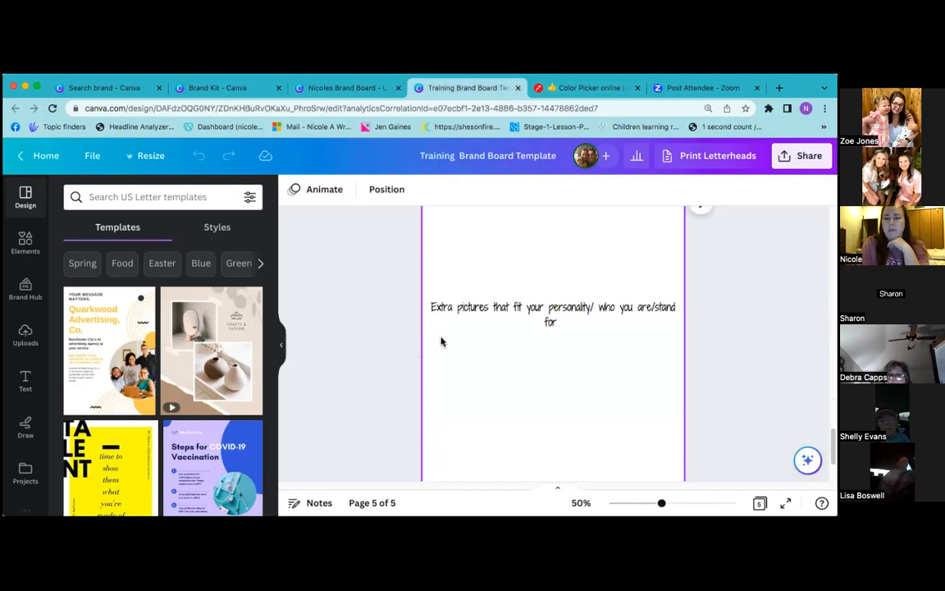
pyautogui.scroll(1, 441, 342)
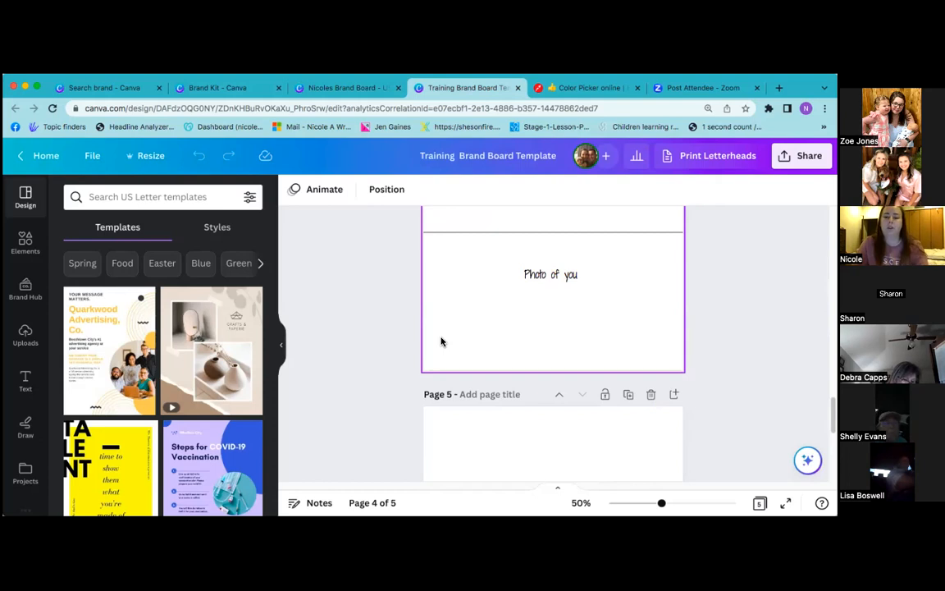
pyautogui.scroll(10, 361, 328)
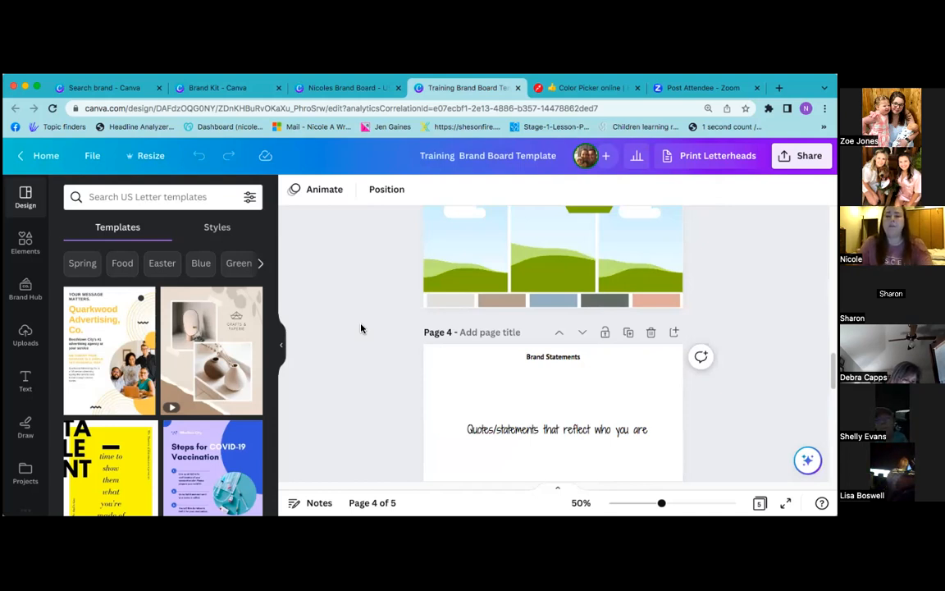
pyautogui.scroll(3, 361, 328)
pyautogui.scroll(15, 361, 328)
pyautogui.scroll(-6, 361, 324)
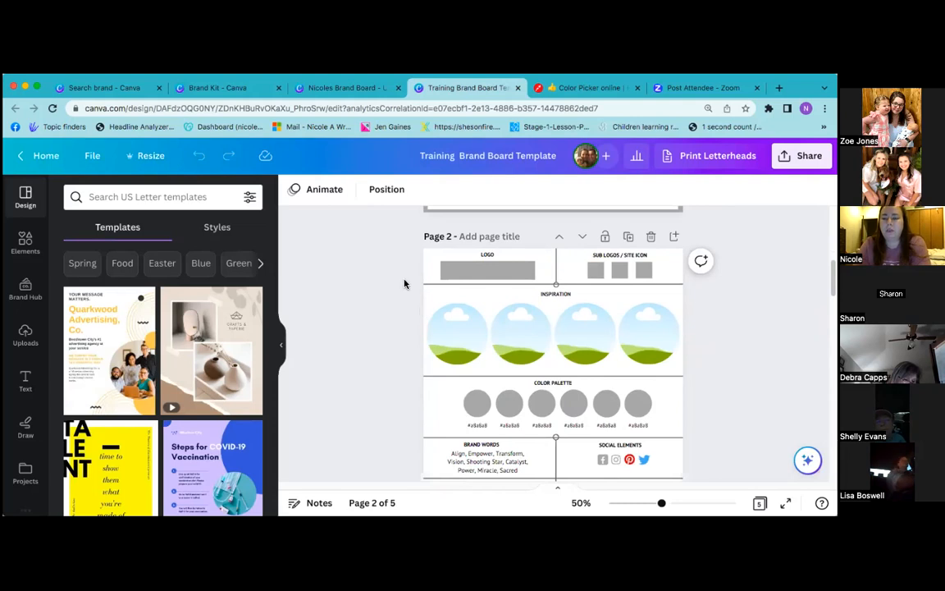
pyautogui.scroll(-2, 404, 284)
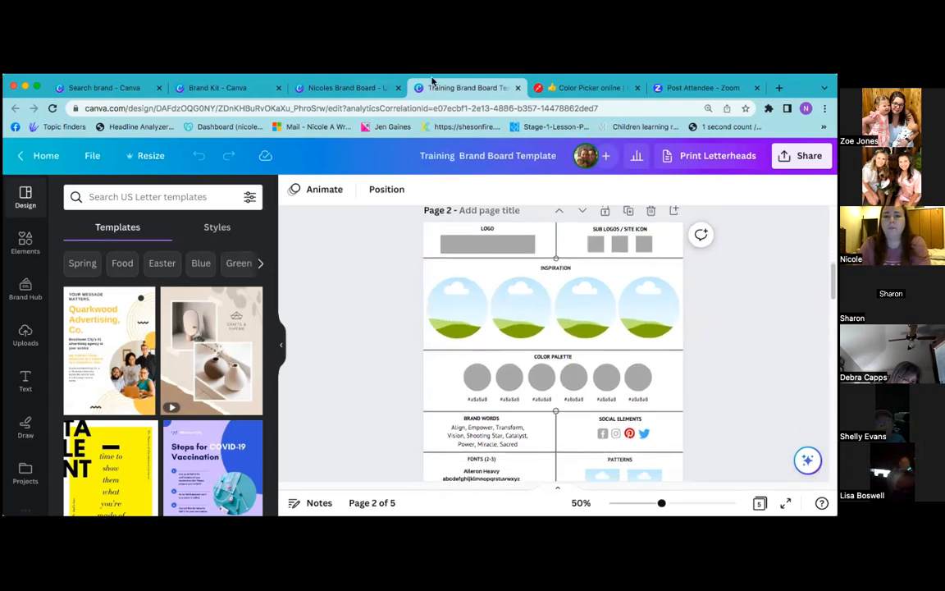
pyautogui.click(341, 91)
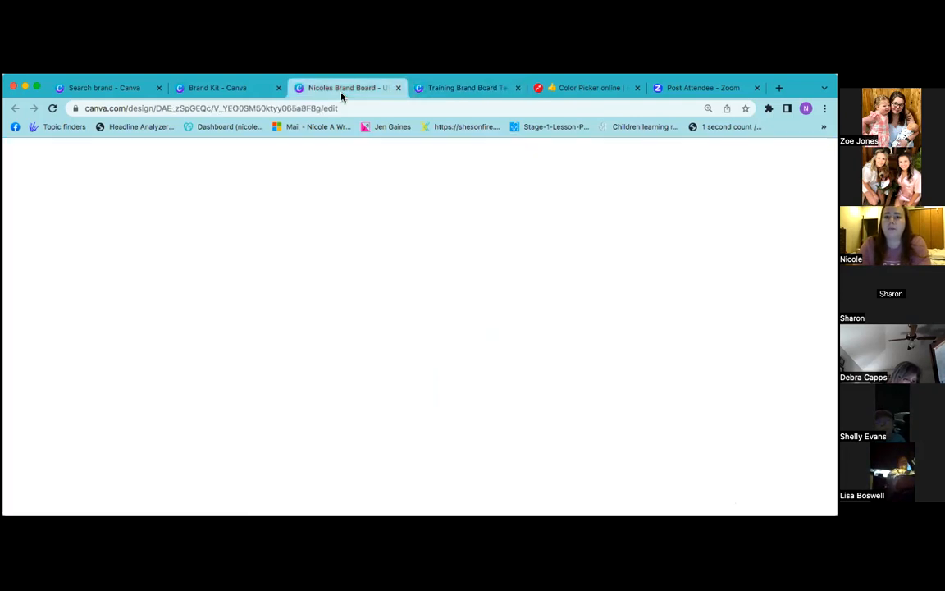
pyautogui.scroll(5, 411, 293)
pyautogui.scroll(10, 411, 293)
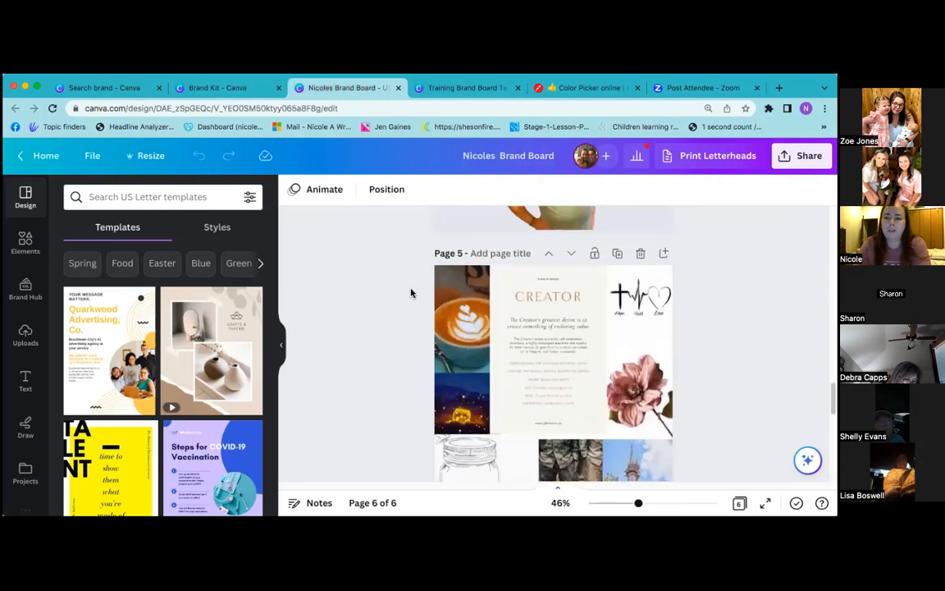
pyautogui.scroll(10, 411, 293)
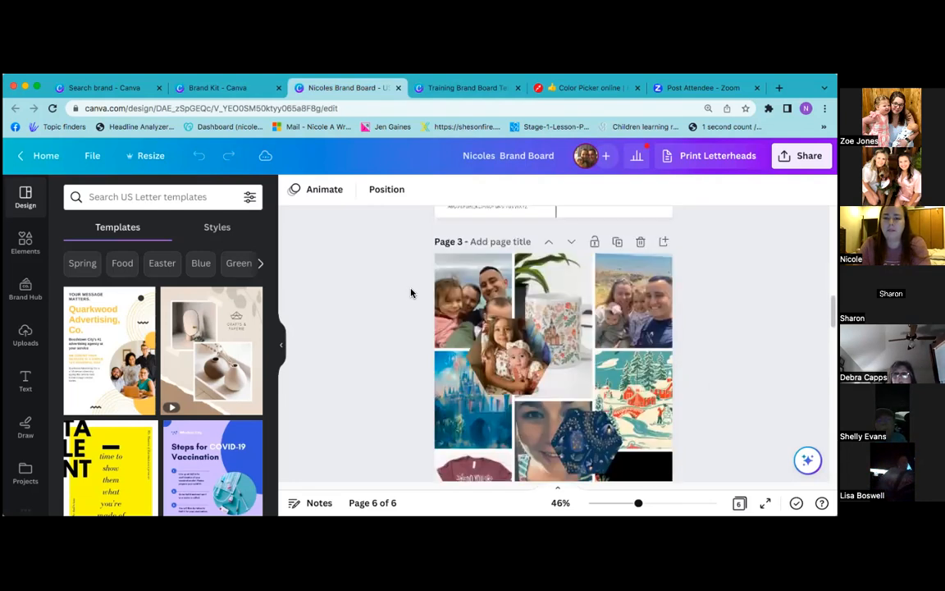
pyautogui.scroll(1, 411, 293)
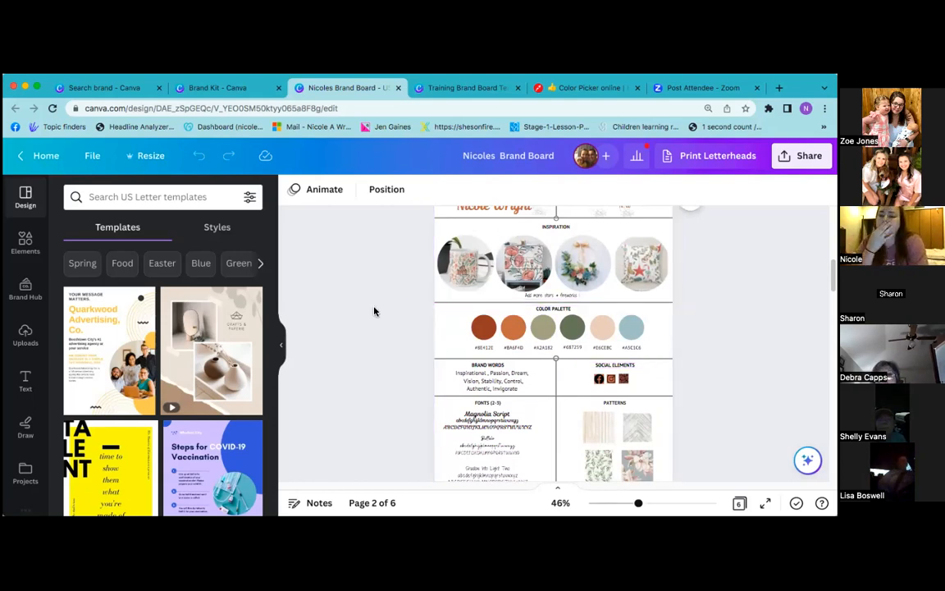
pyautogui.scroll(3, 375, 312)
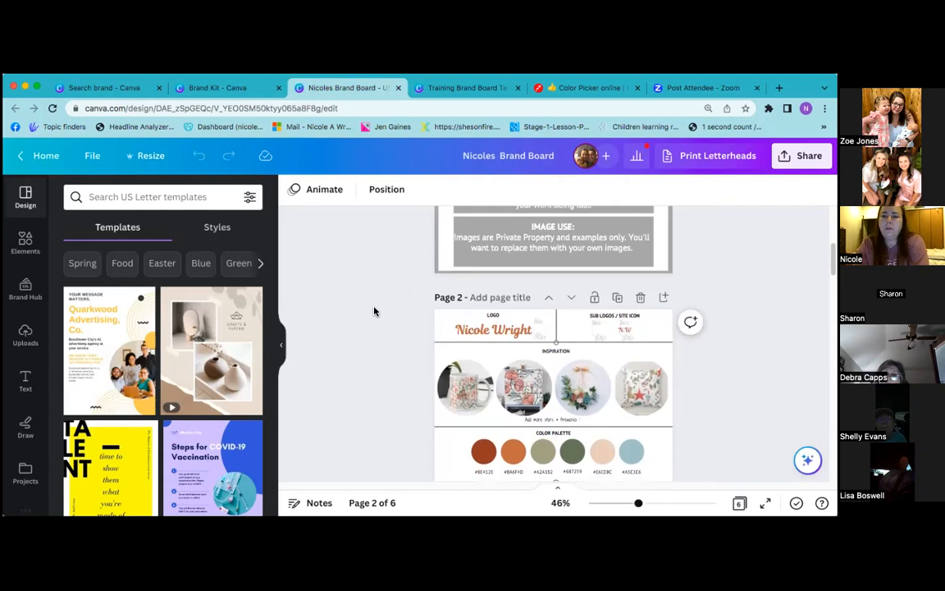
pyautogui.scroll(-1, 374, 311)
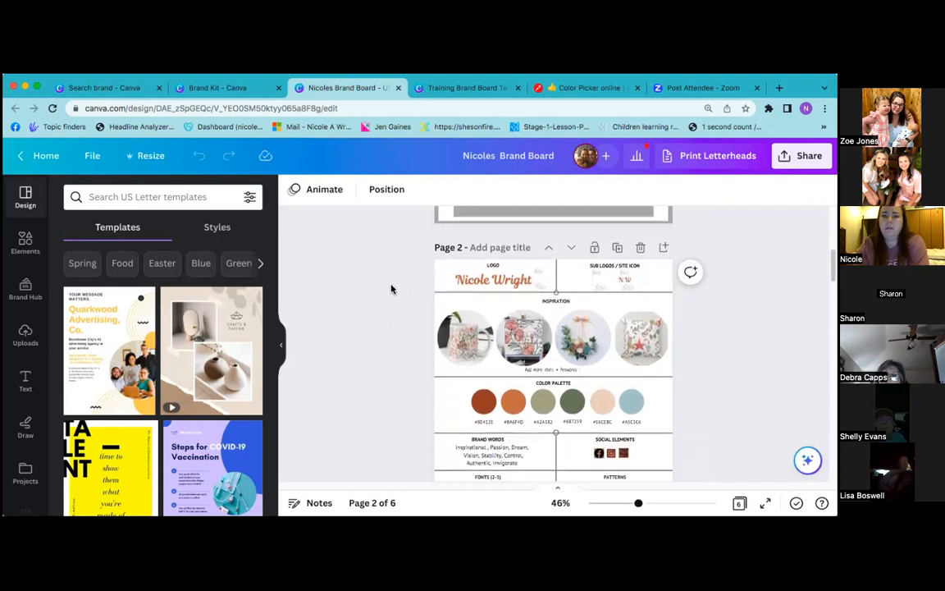
pyautogui.click(491, 95)
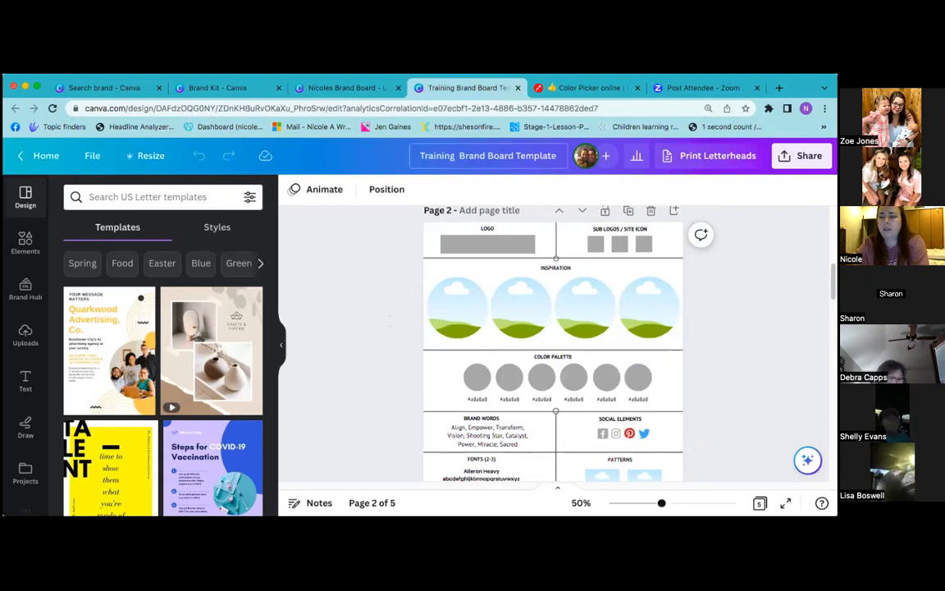
# Copy the template's collaboration link with Anyone with the link set to Can edit
pyautogui.click(801, 155)
pyautogui.click(703, 353)
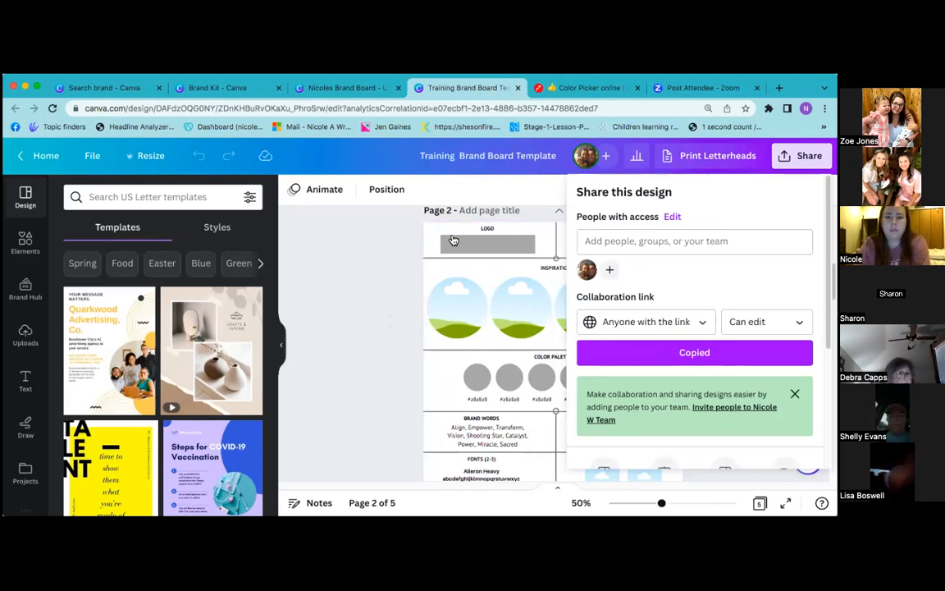
pyautogui.click(301, 276)
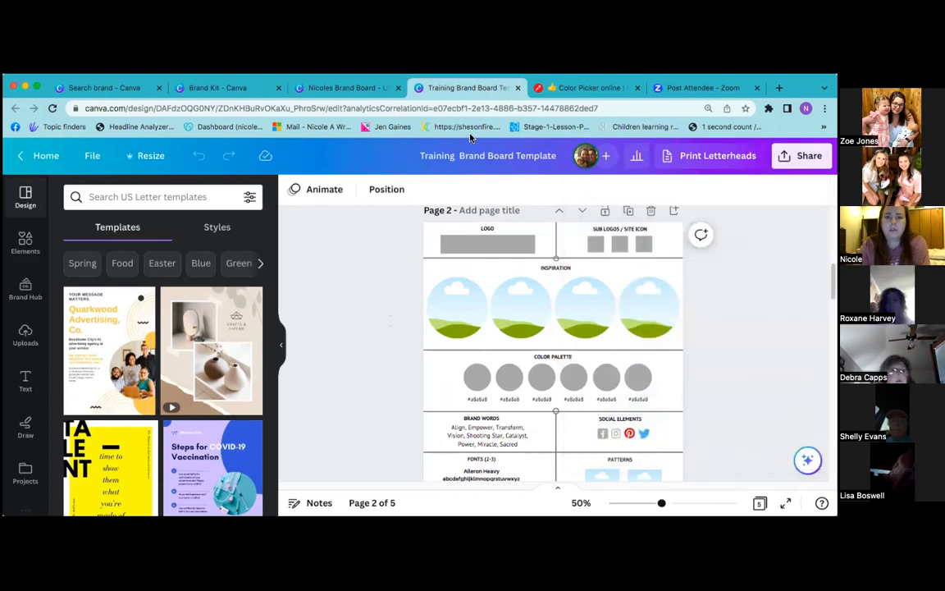
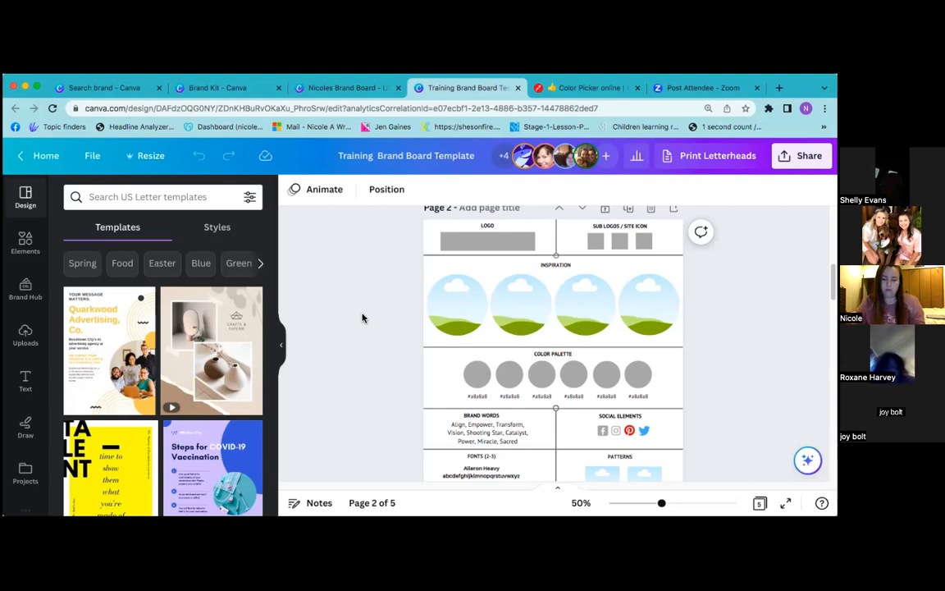
# Add a brand-kit heading and place it over the grey LOGO placeholder
pyautogui.click(477, 235)
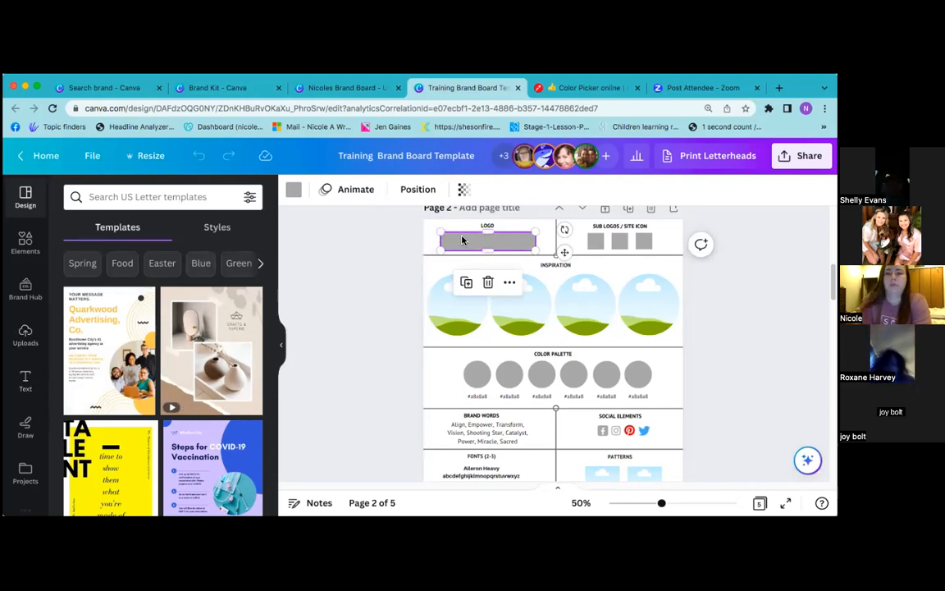
pyautogui.click(25, 380)
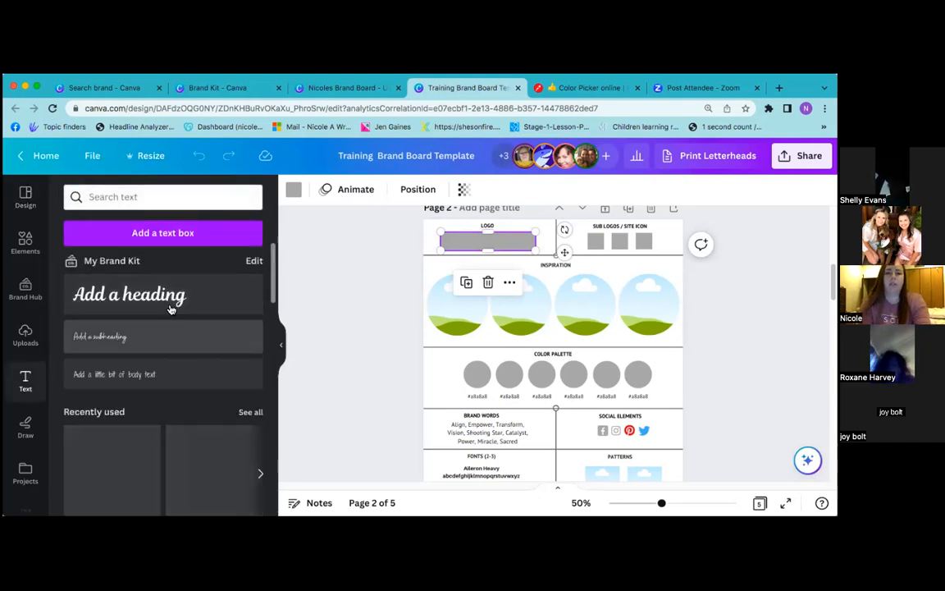
pyautogui.moveTo(153, 274); pyautogui.dragTo(495, 276)
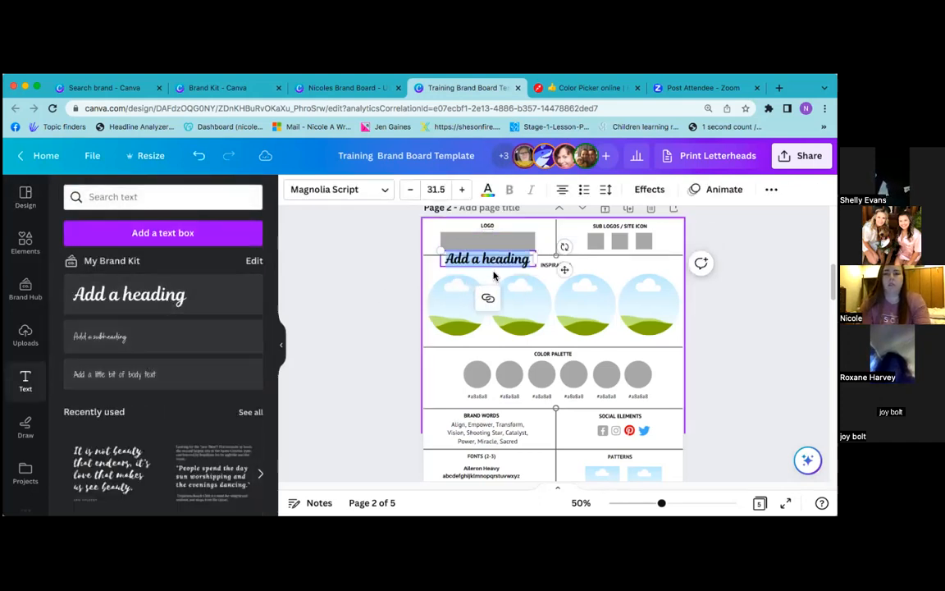
pyautogui.moveTo(565, 269); pyautogui.dragTo(564, 255)
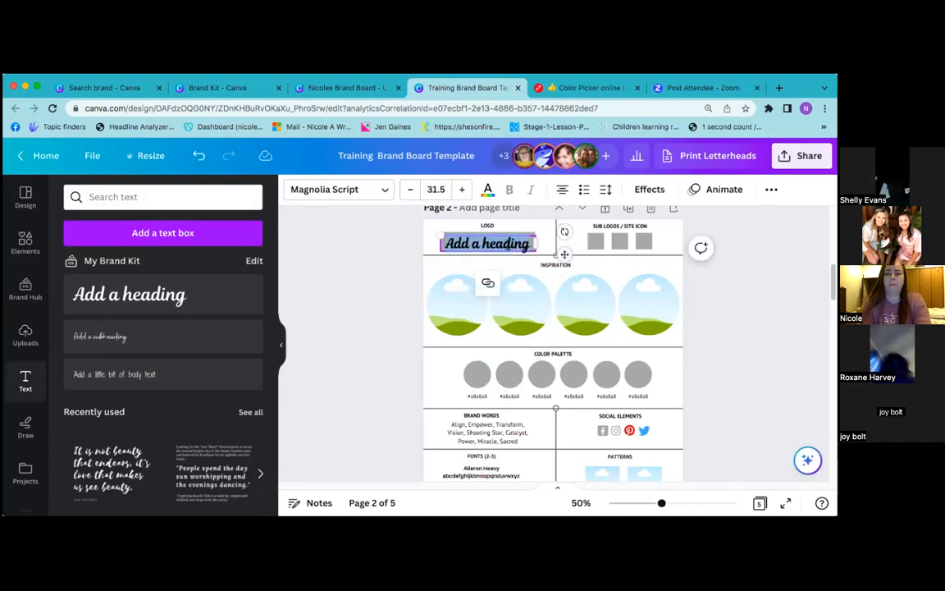
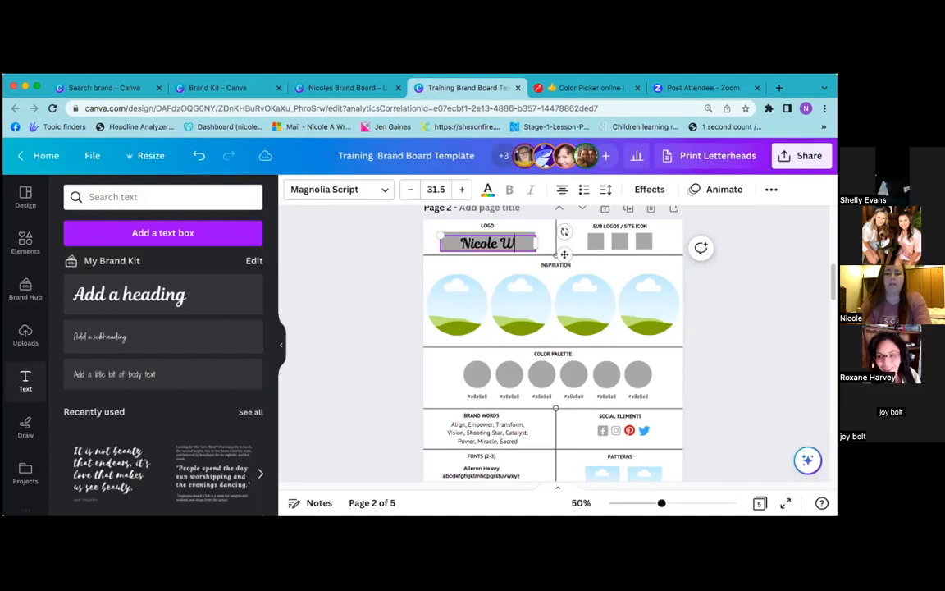
# Retype the logo heading with the owner's full name
pyautogui.click(399, 266)
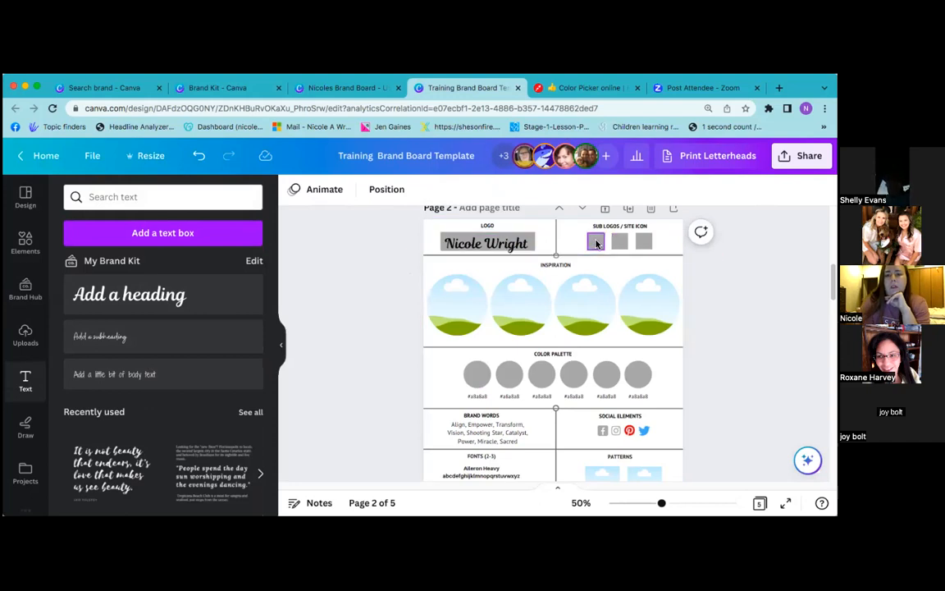
pyautogui.click(596, 241)
# Check the three sub-logo squares, then view the finished example board and return to the template
pyautogui.click(620, 242)
pyautogui.click(644, 241)
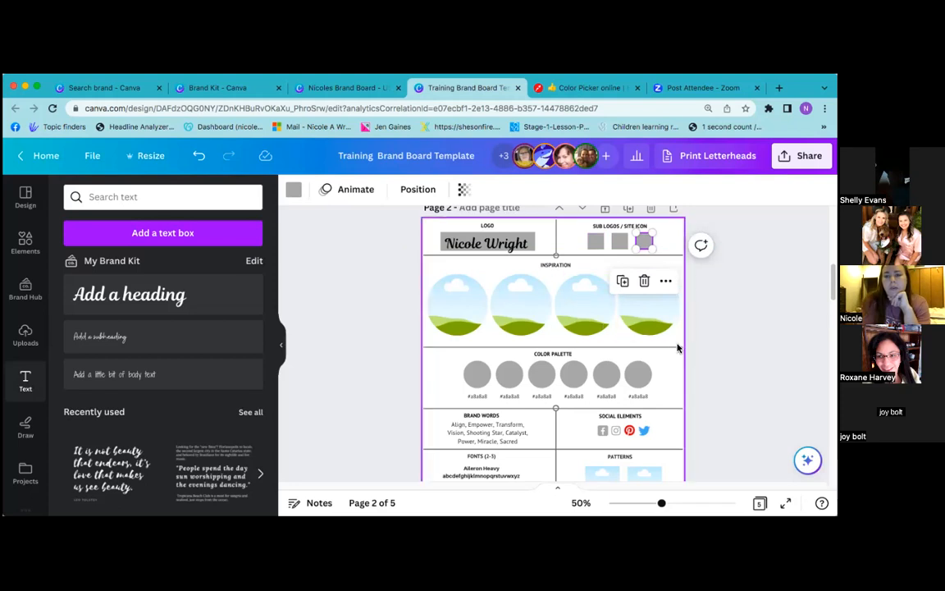
pyautogui.click(362, 324)
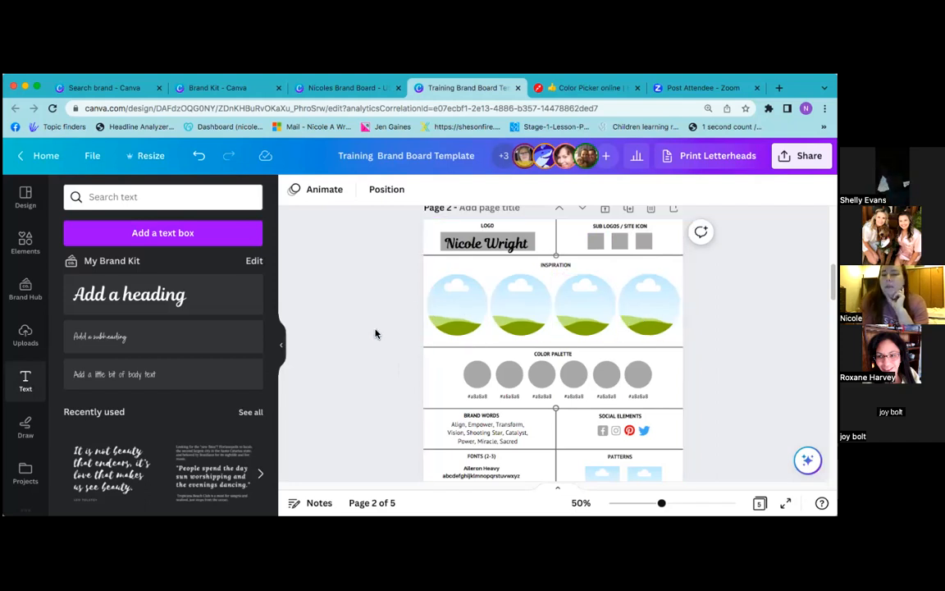
pyautogui.click(343, 88)
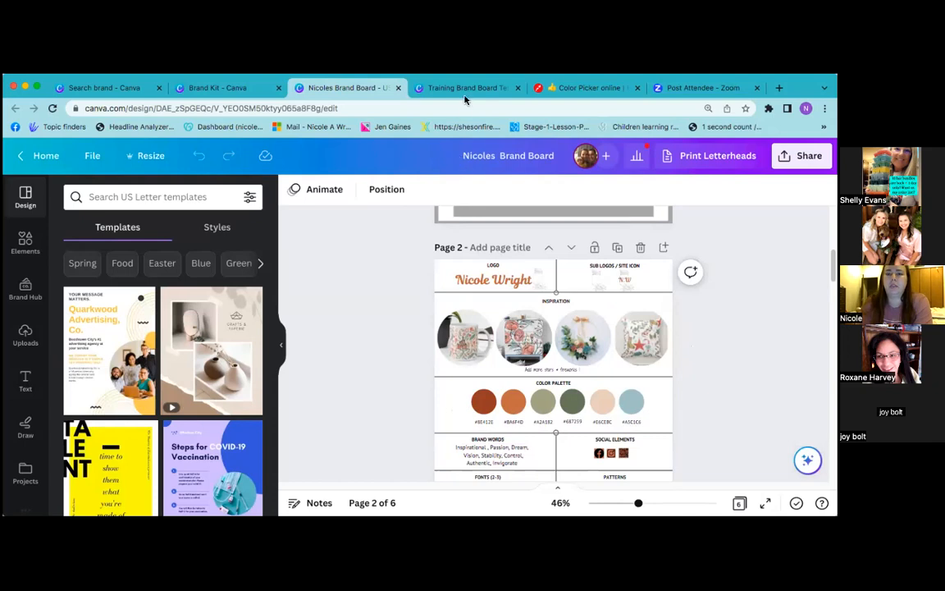
pyautogui.click(420, 88)
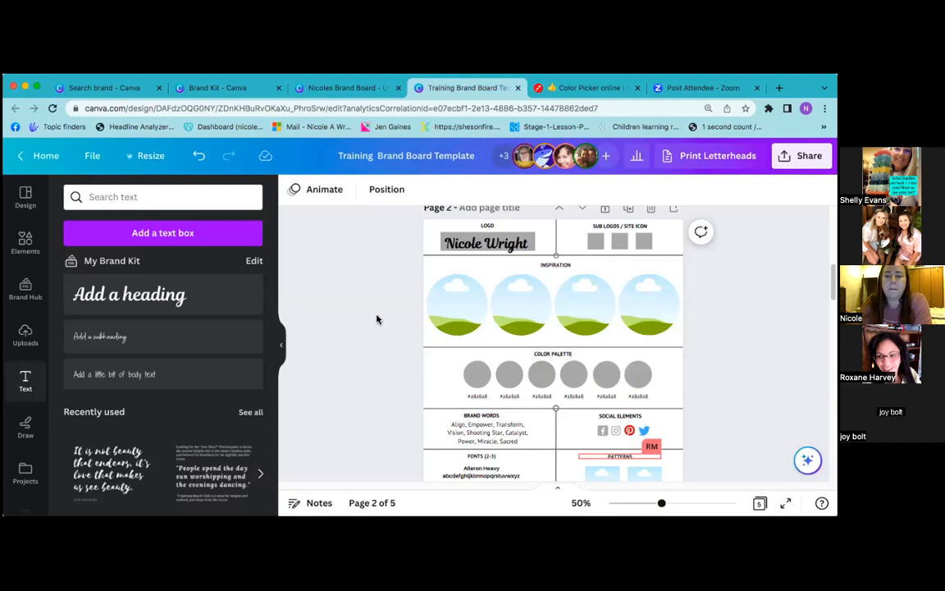
pyautogui.click(595, 242)
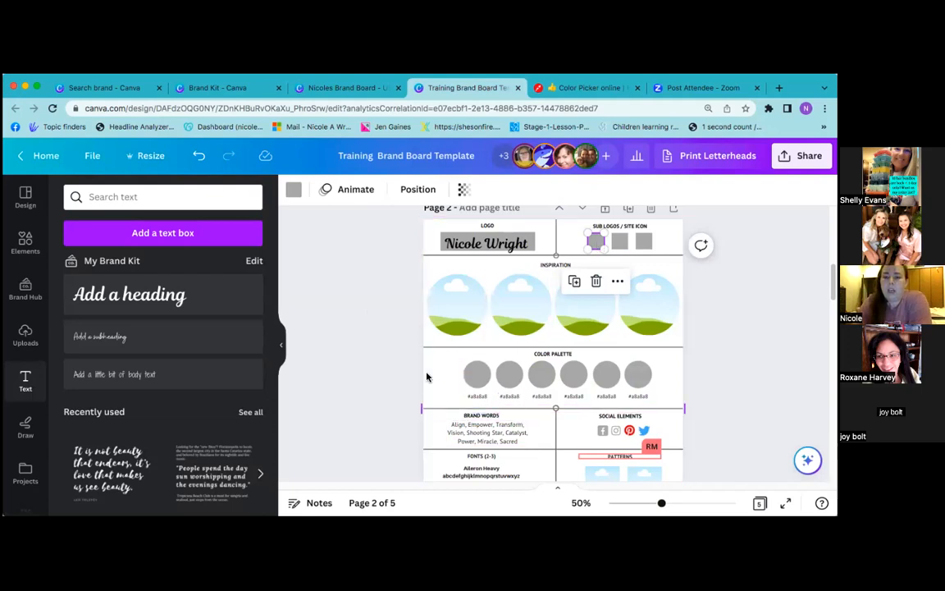
pyautogui.scroll(-1, 402, 371)
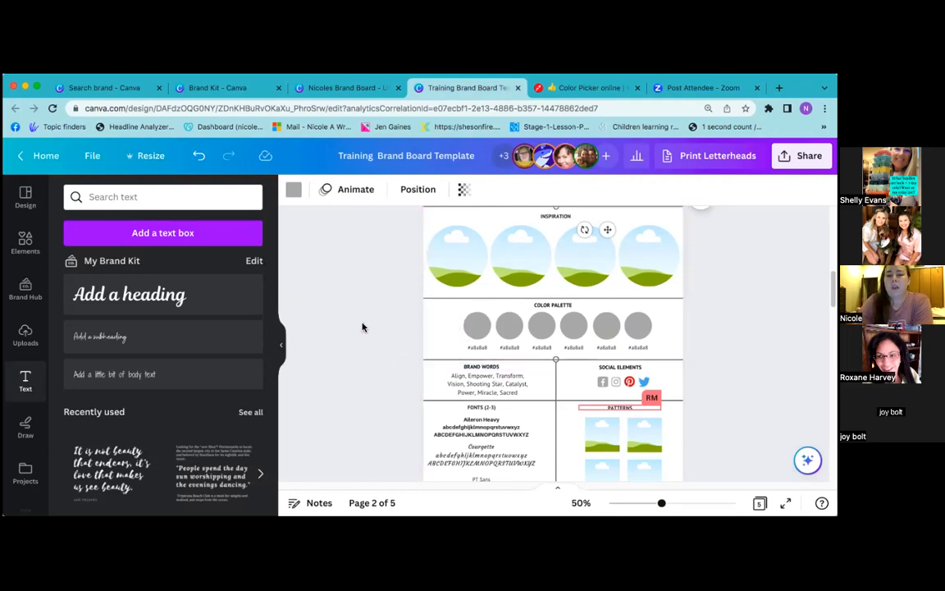
pyautogui.scroll(1, 363, 327)
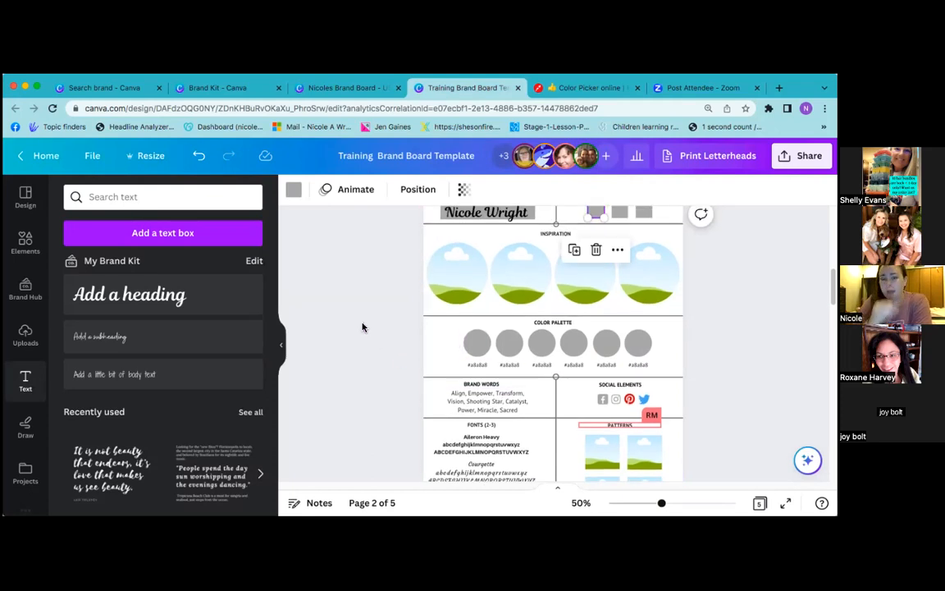
pyautogui.click(314, 84)
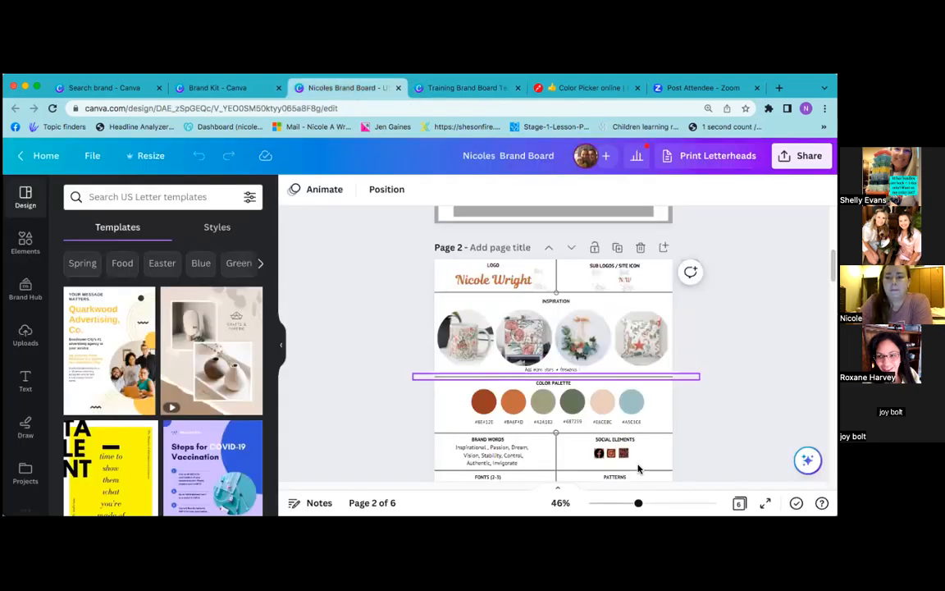
# Zoom the example board to 63%, review page 2's palette, fonts and patterns, then go to Color Picker
pyautogui.click(648, 506)
pyautogui.scroll(-2, 403, 435)
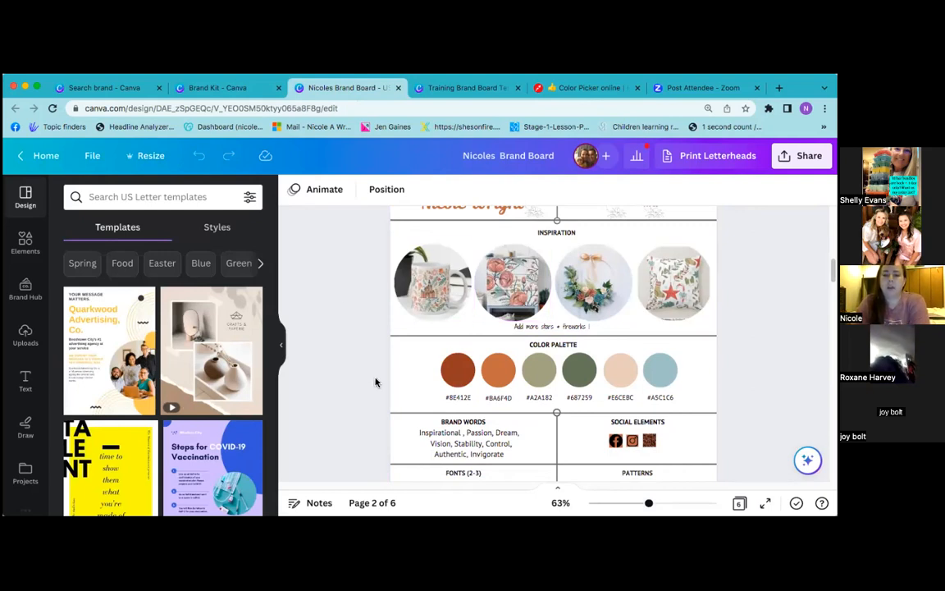
pyautogui.scroll(-3, 376, 383)
pyautogui.scroll(-5, 376, 383)
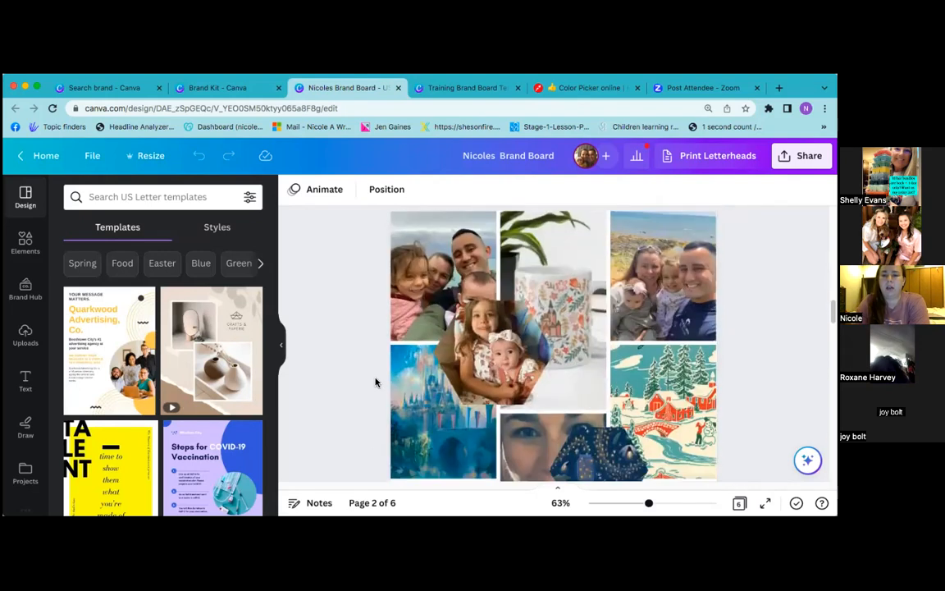
pyautogui.scroll(5, 376, 383)
pyautogui.scroll(3, 376, 383)
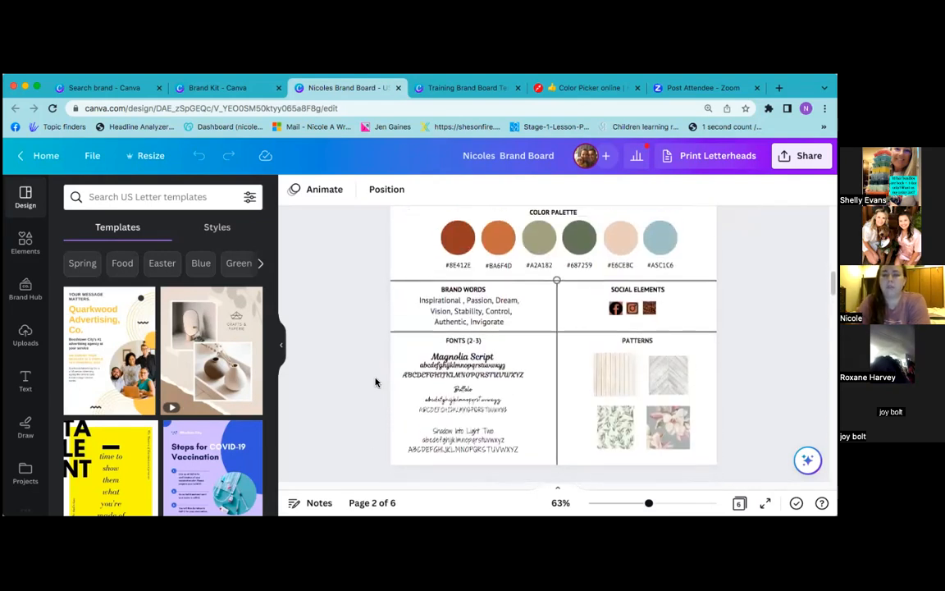
pyautogui.scroll(2, 376, 382)
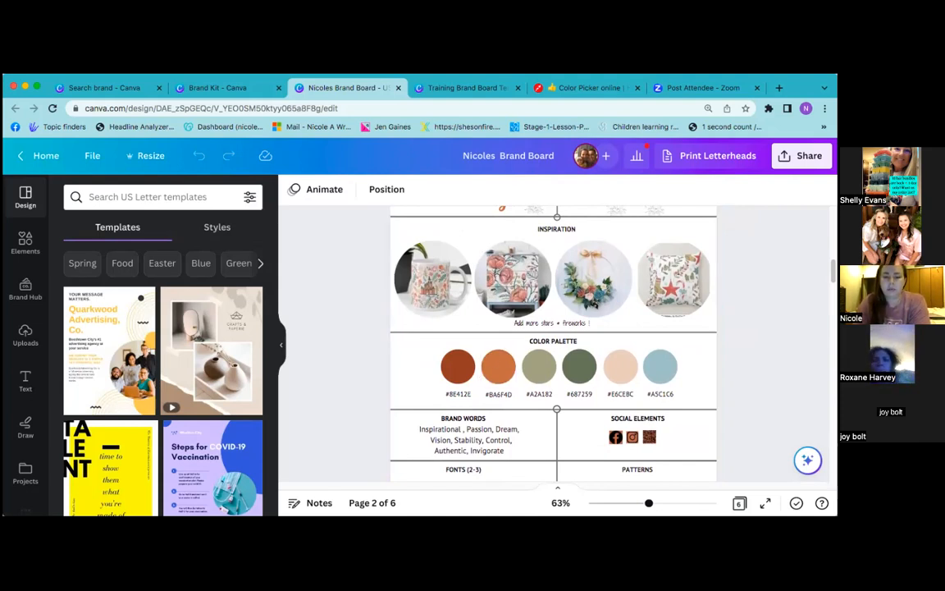
pyautogui.click(603, 92)
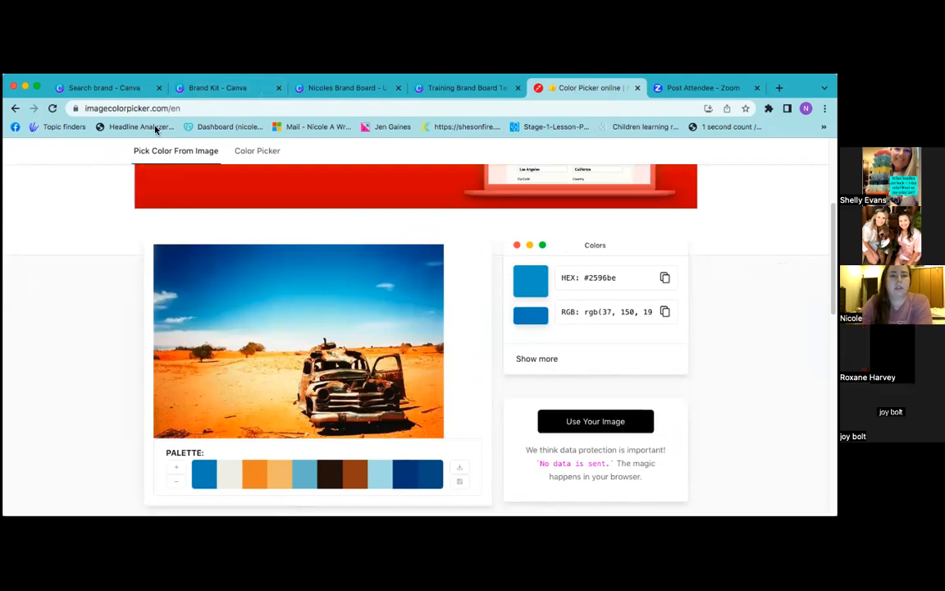
# Upload IMG_7596.jpeg from the Desktop into Image Color Picker using Use Your Image
pyautogui.click(127, 108)
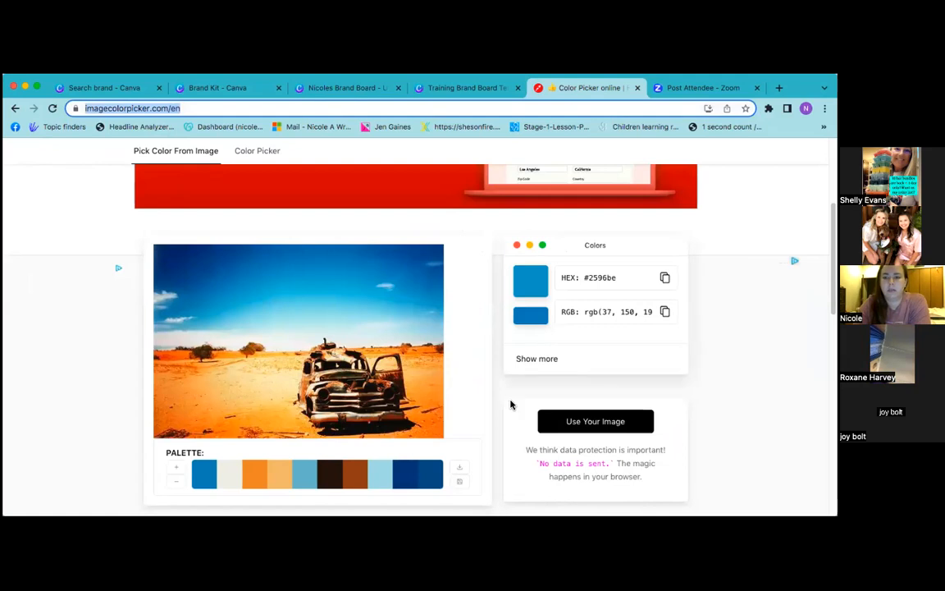
pyautogui.scroll(-1, 487, 412)
pyautogui.click(563, 416)
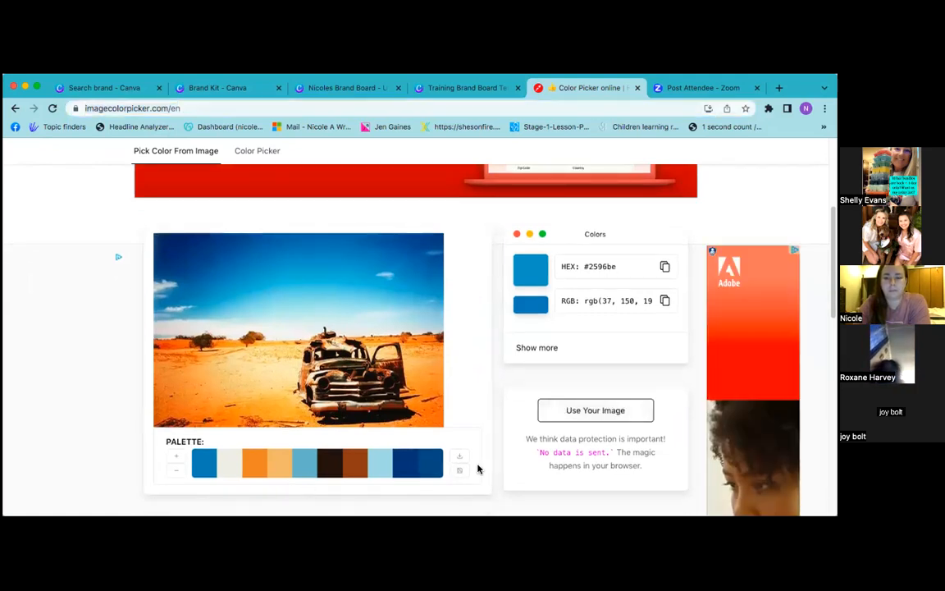
pyautogui.click(523, 410)
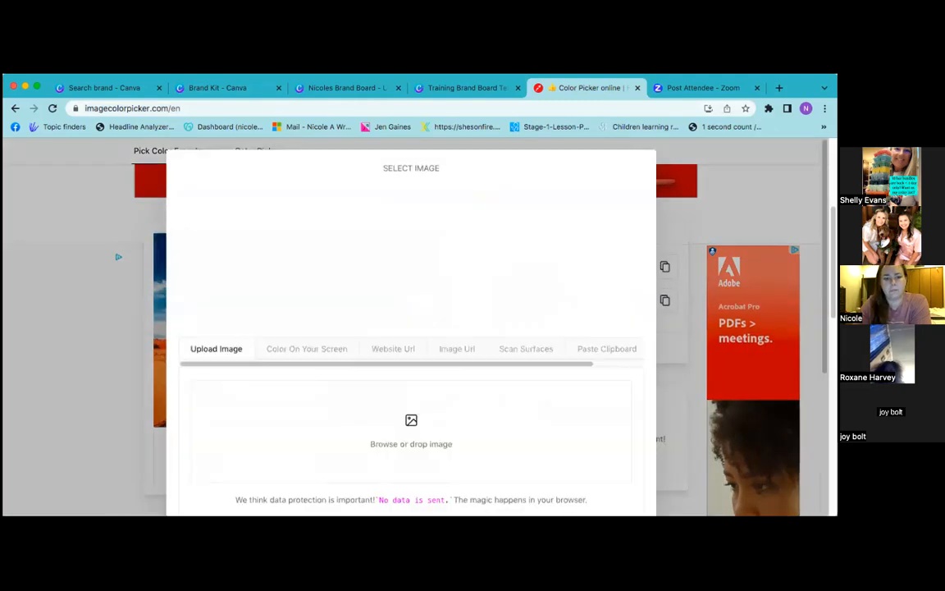
pyautogui.click(411, 431)
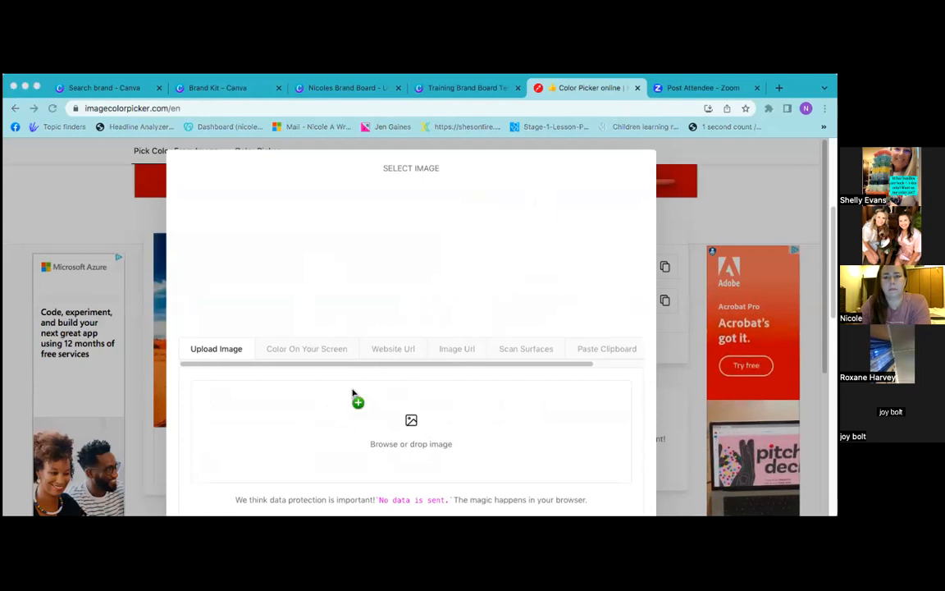
pyautogui.scroll(-2, 441, 427)
pyautogui.click(440, 427)
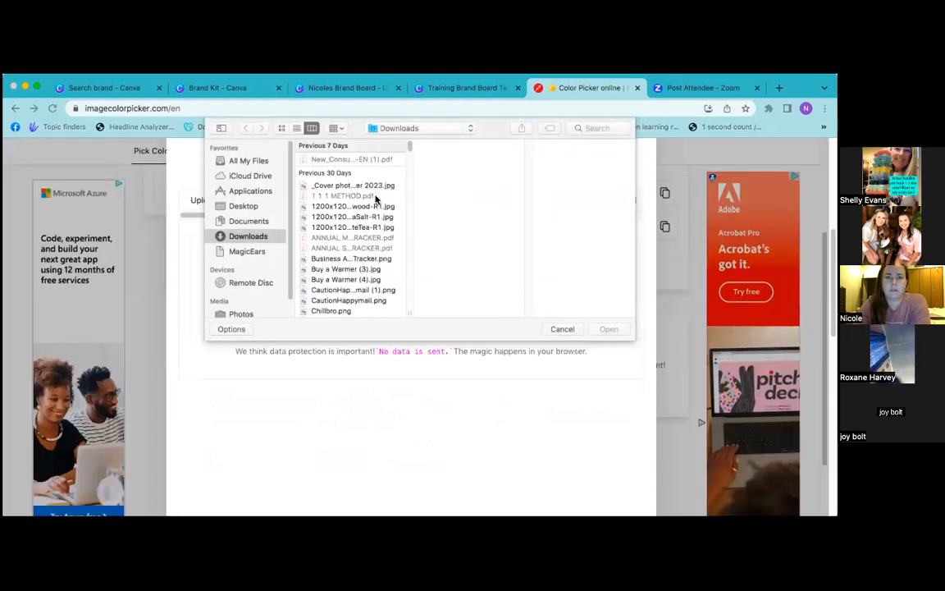
pyautogui.click(244, 206)
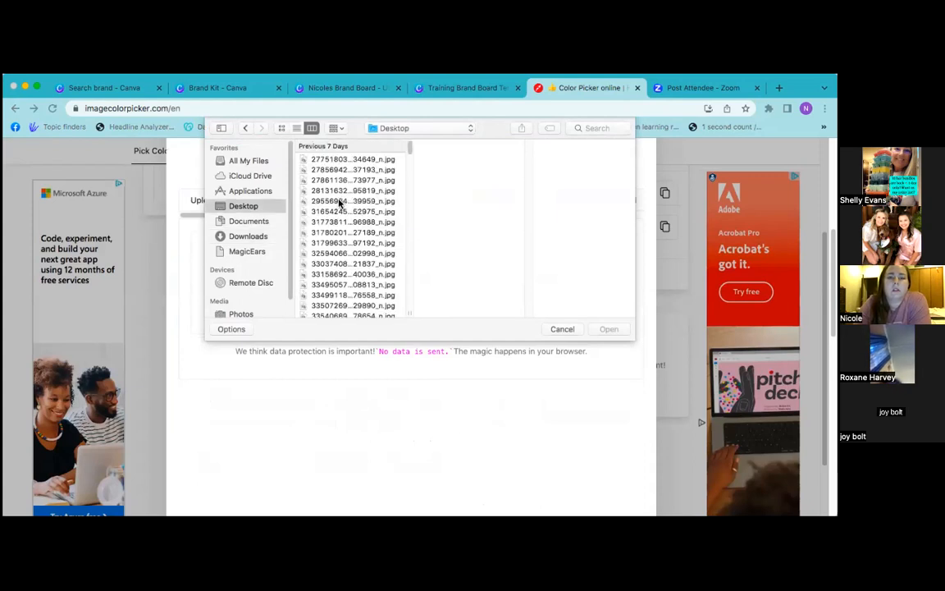
pyautogui.click(345, 160)
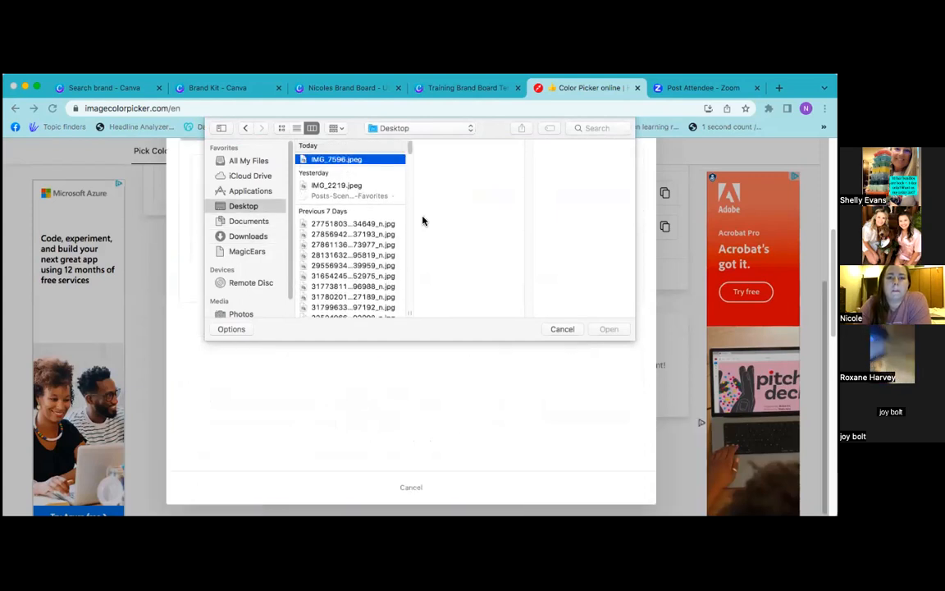
pyautogui.click(607, 329)
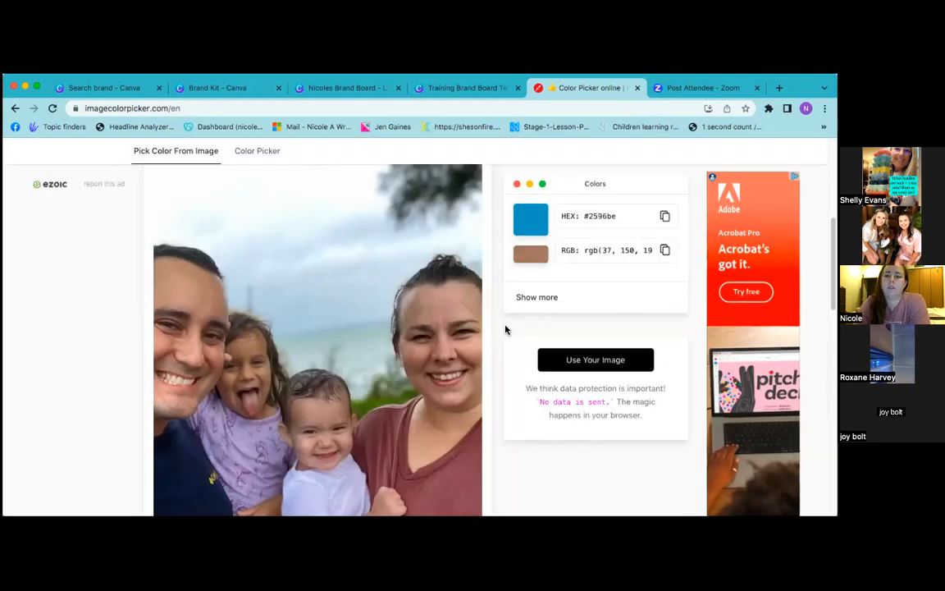
pyautogui.scroll(-2, 506, 329)
# Sample the maroon shirt colour #854b56 and put its code in the first palette label
pyautogui.scroll(-1, 505, 329)
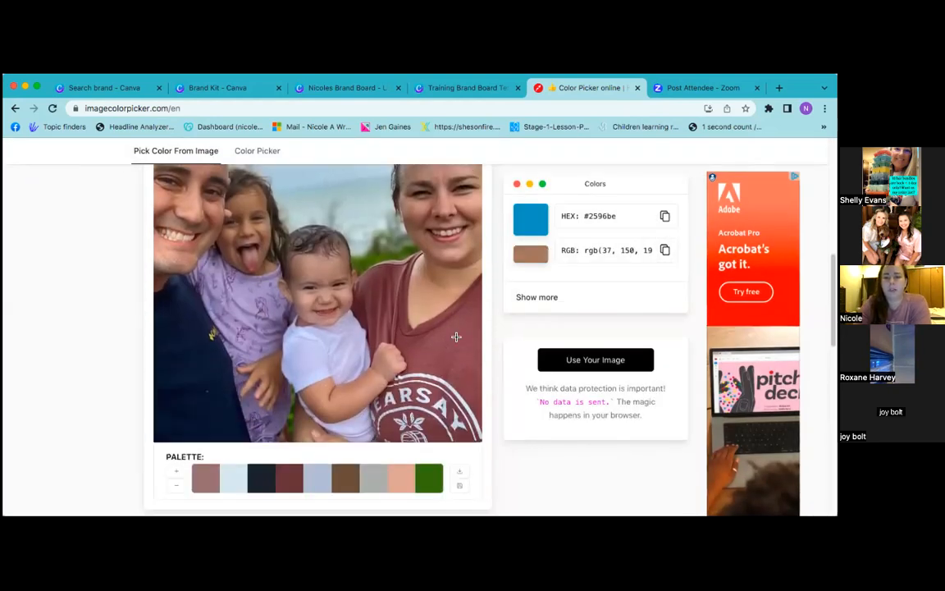
pyautogui.click(447, 339)
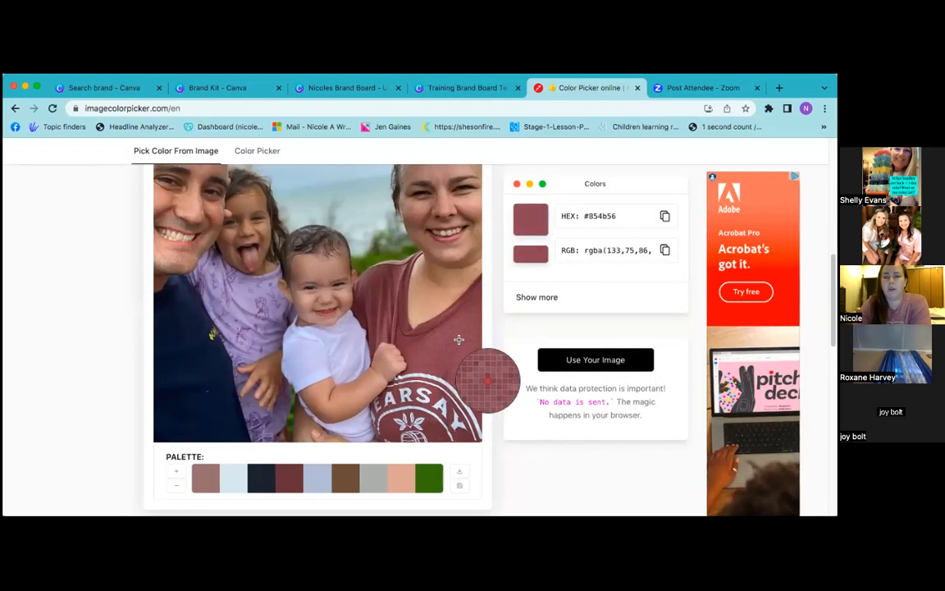
pyautogui.moveTo(618, 216); pyautogui.dragTo(585, 214)
pyautogui.press('super+c')
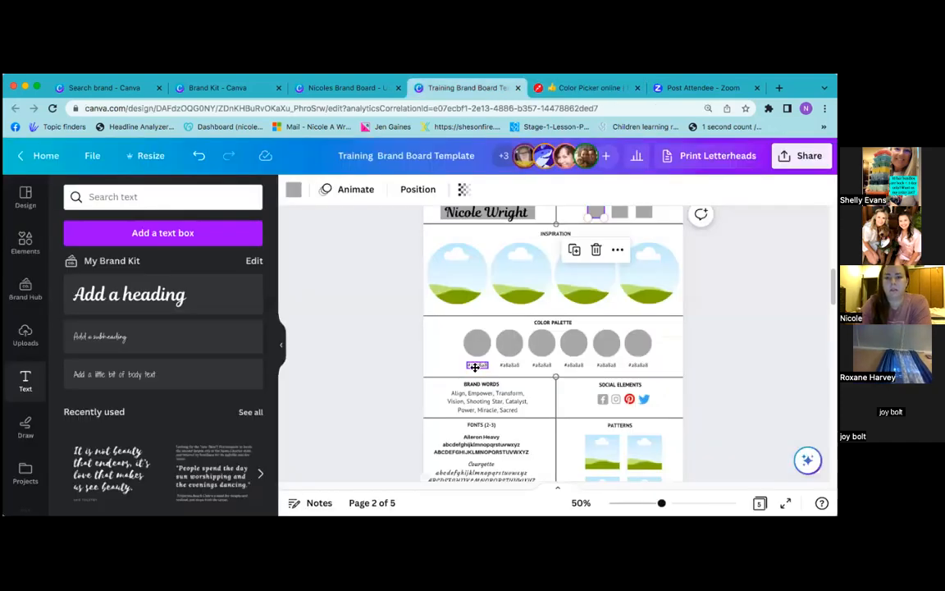
pyautogui.doubleClick(475, 365)
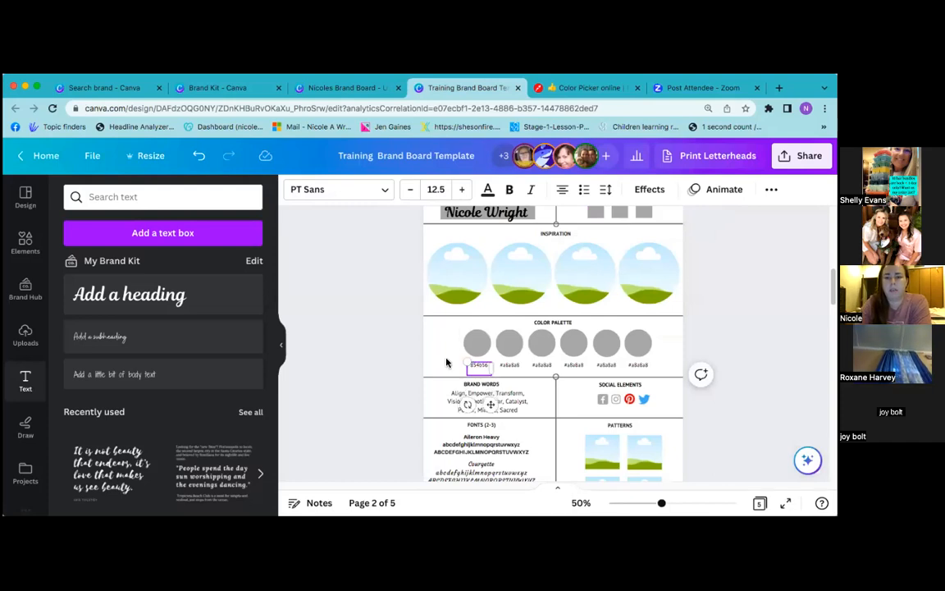
# Fill the first palette circle with maroon 854b56 found through the colour search
pyautogui.click(465, 366)
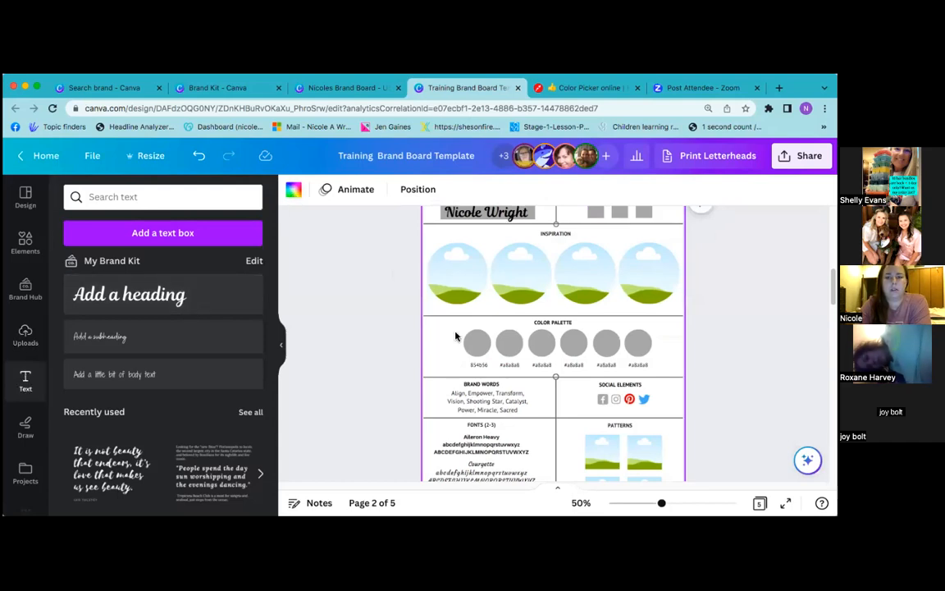
pyautogui.click(472, 349)
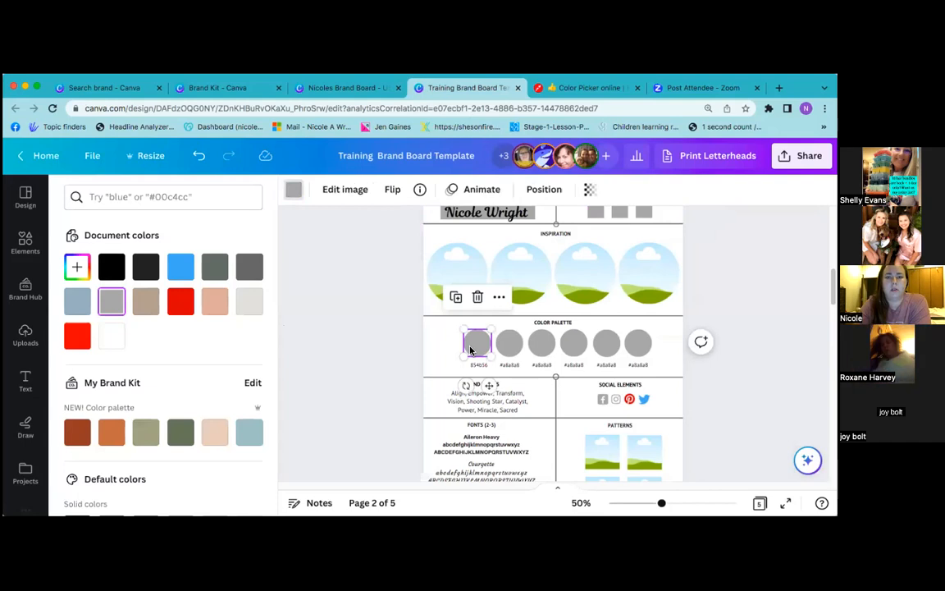
pyautogui.click(296, 192)
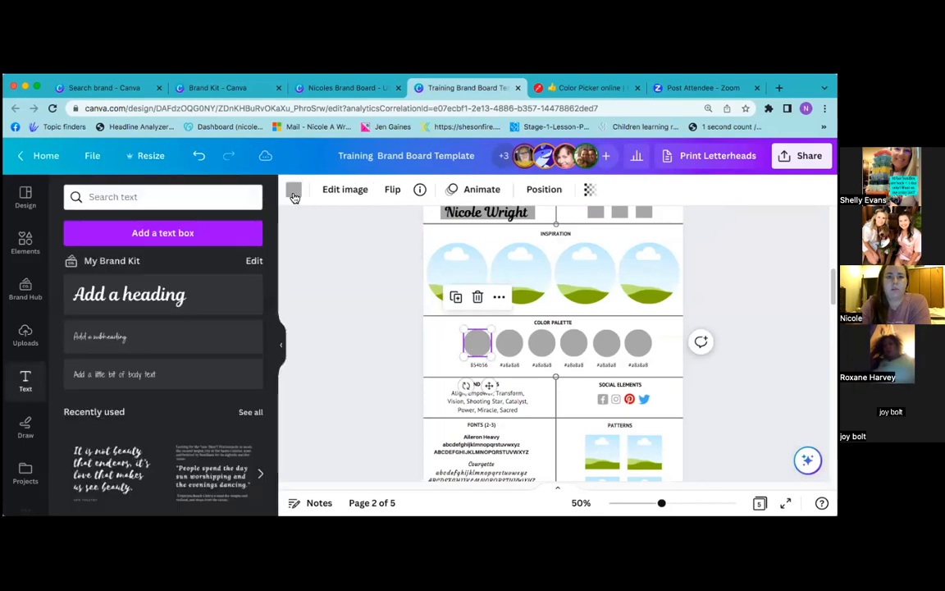
pyautogui.click(295, 194)
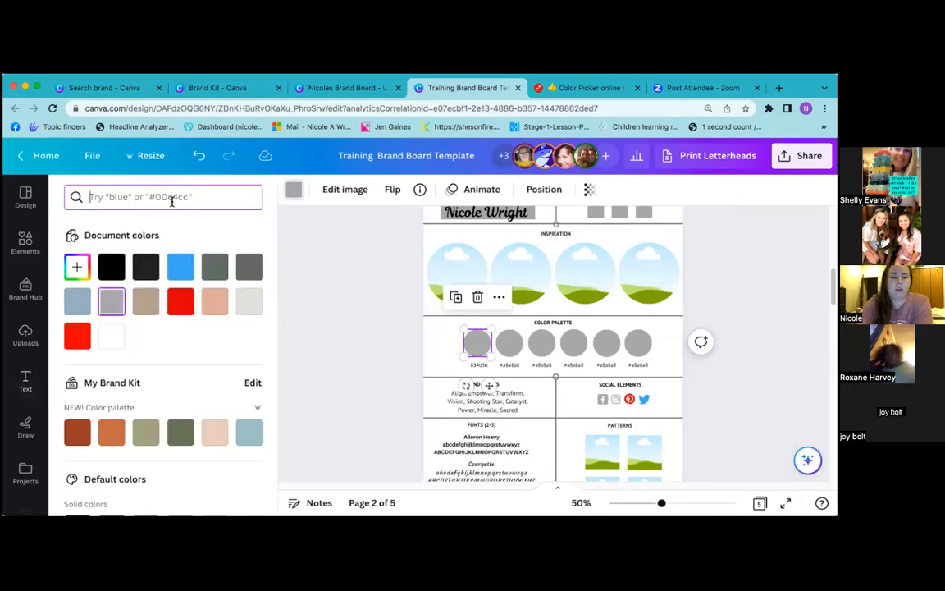
pyautogui.press('super+v')
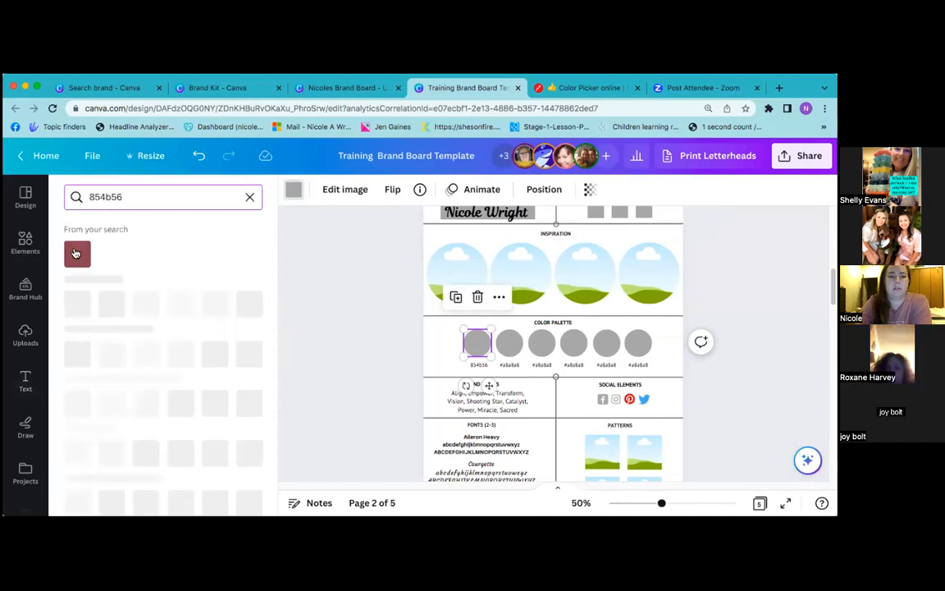
pyautogui.click(76, 255)
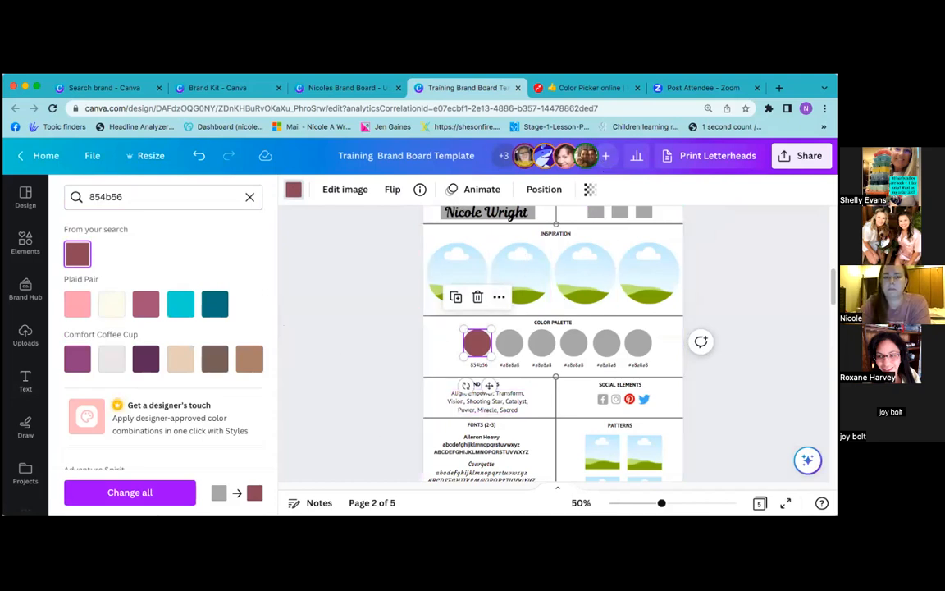
pyautogui.click(546, 88)
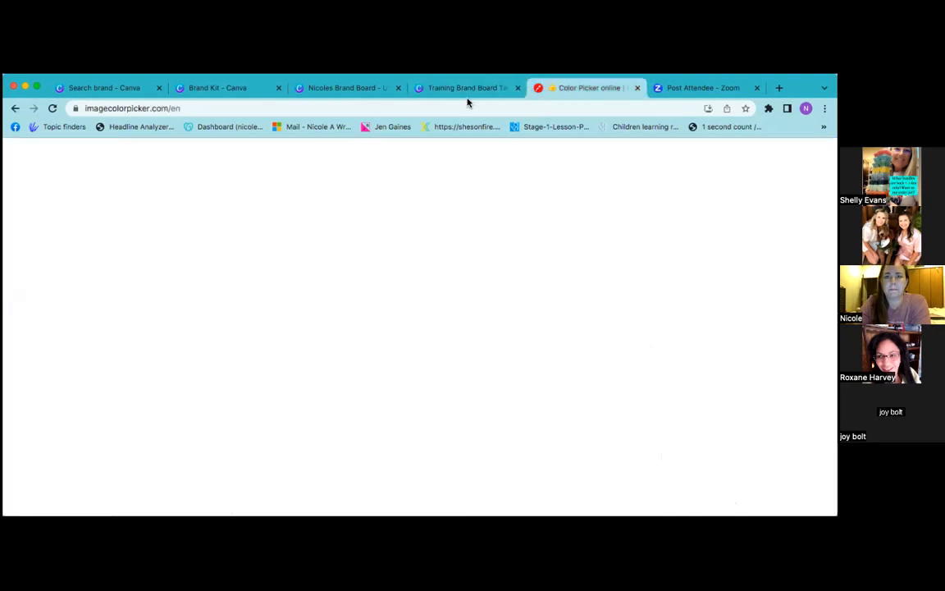
pyautogui.click(101, 110)
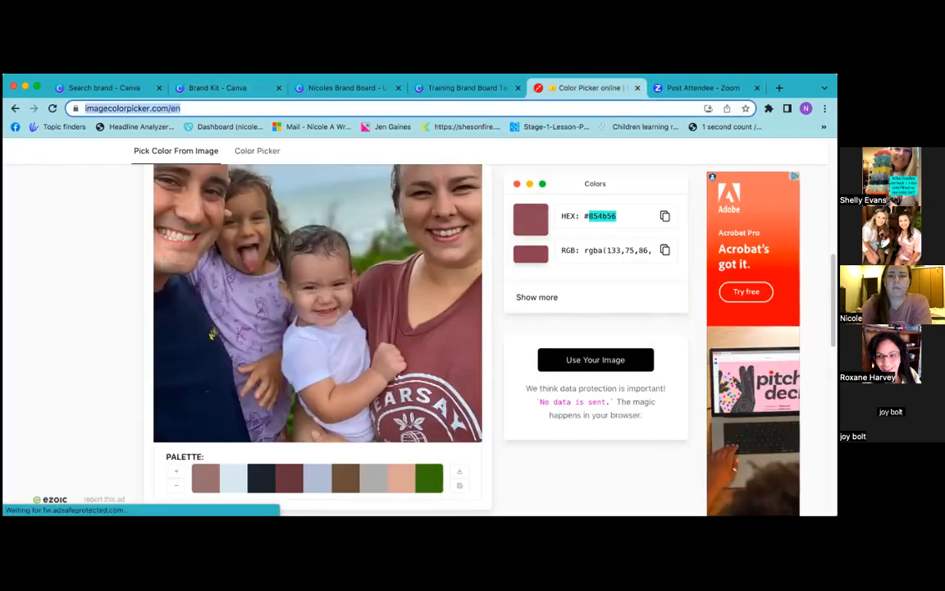
pyautogui.click(447, 87)
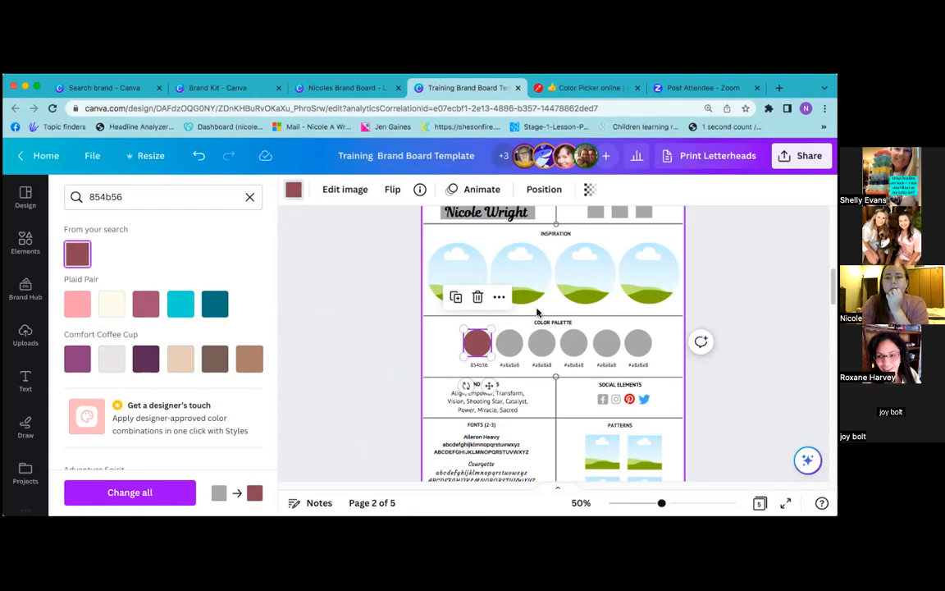
pyautogui.scroll(2, 394, 329)
pyautogui.scroll(-2, 421, 357)
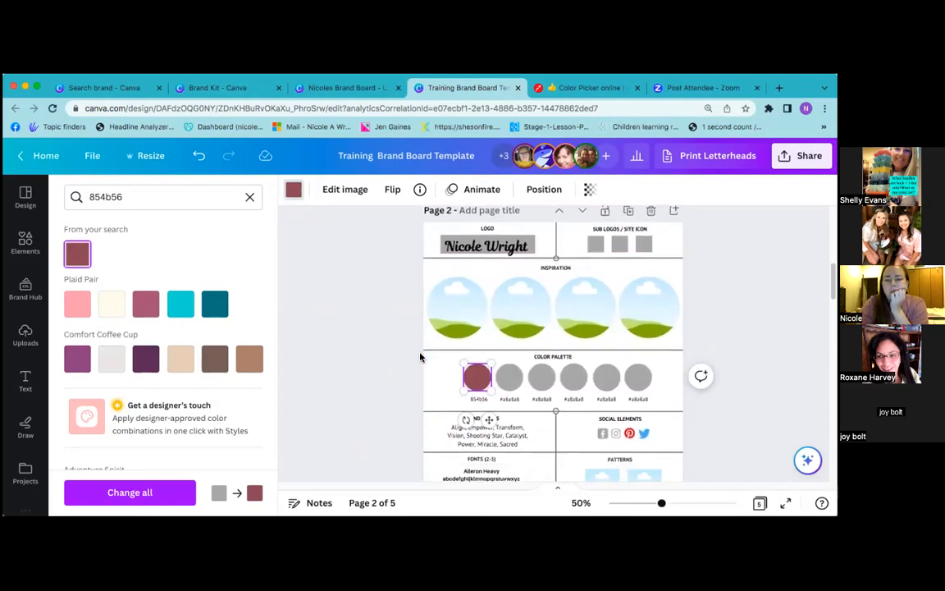
pyautogui.click(595, 243)
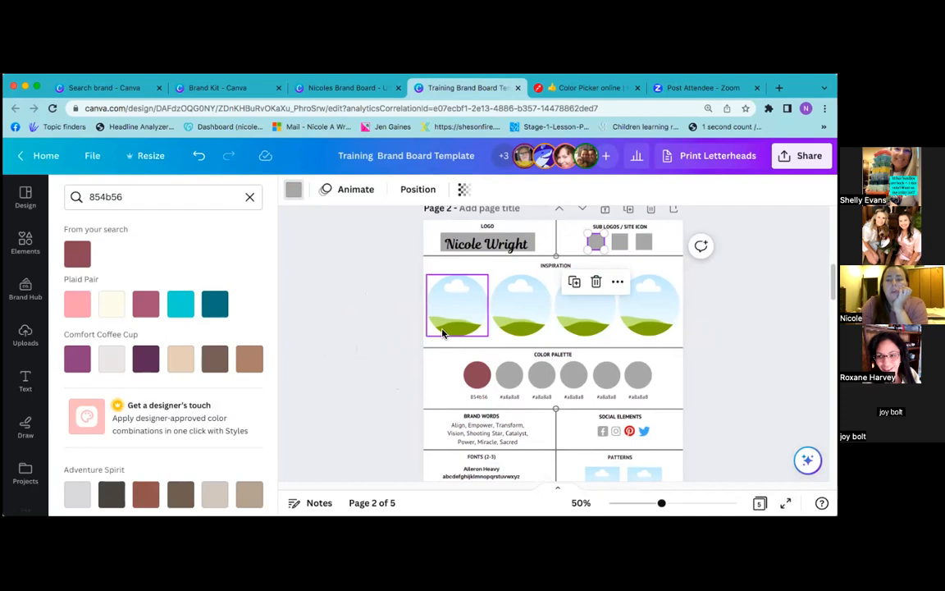
pyautogui.click(356, 88)
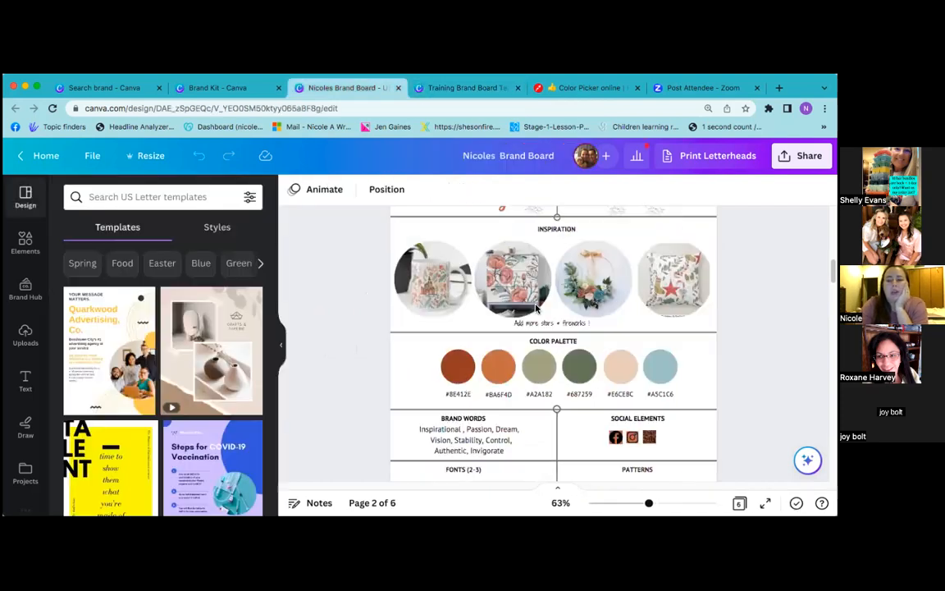
pyautogui.scroll(2, 605, 329)
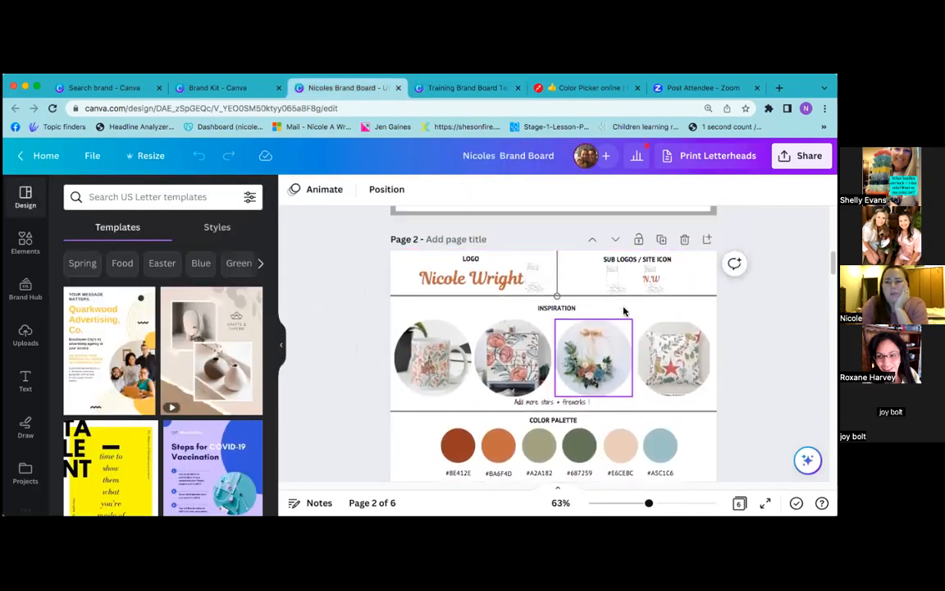
pyautogui.click(616, 284)
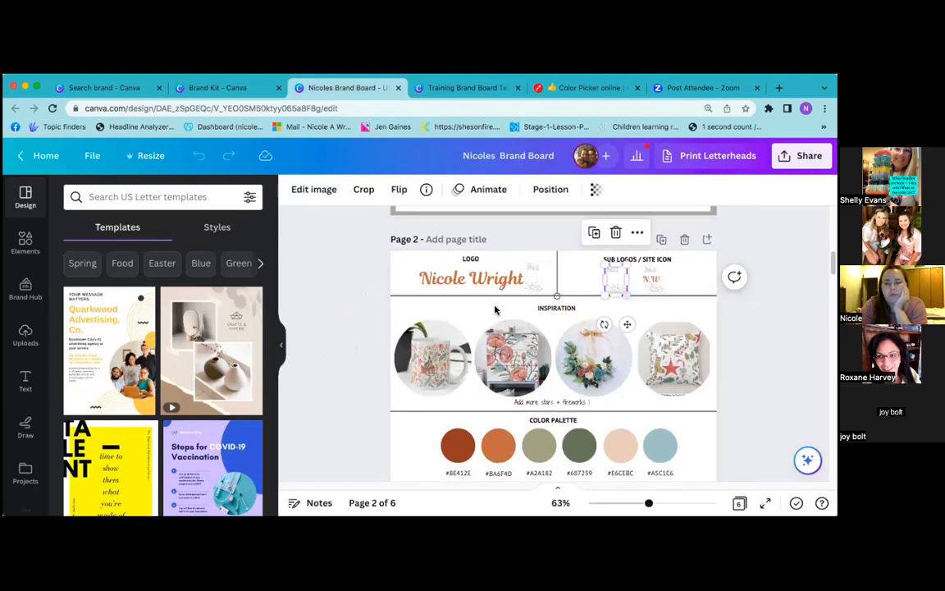
pyautogui.click(367, 343)
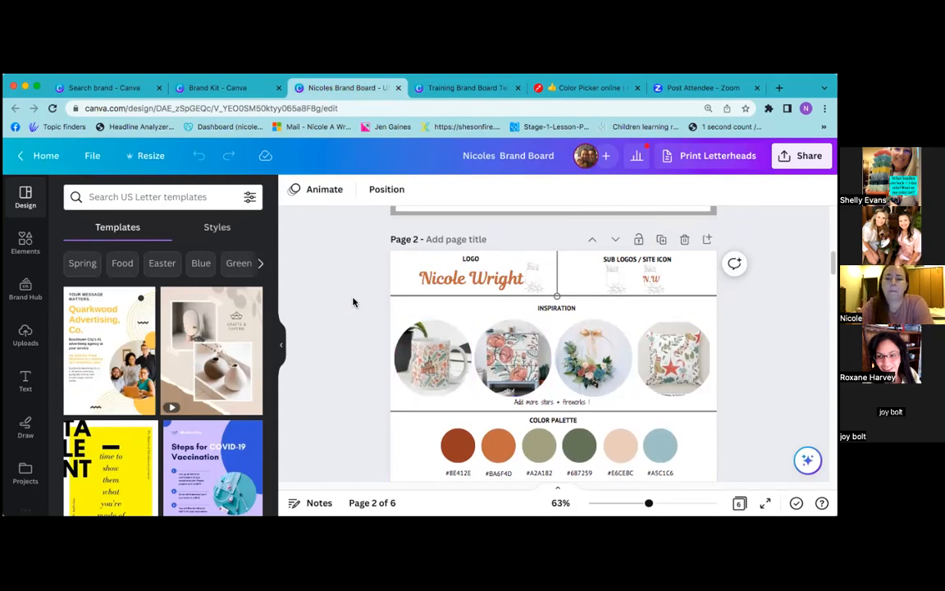
pyautogui.click(490, 94)
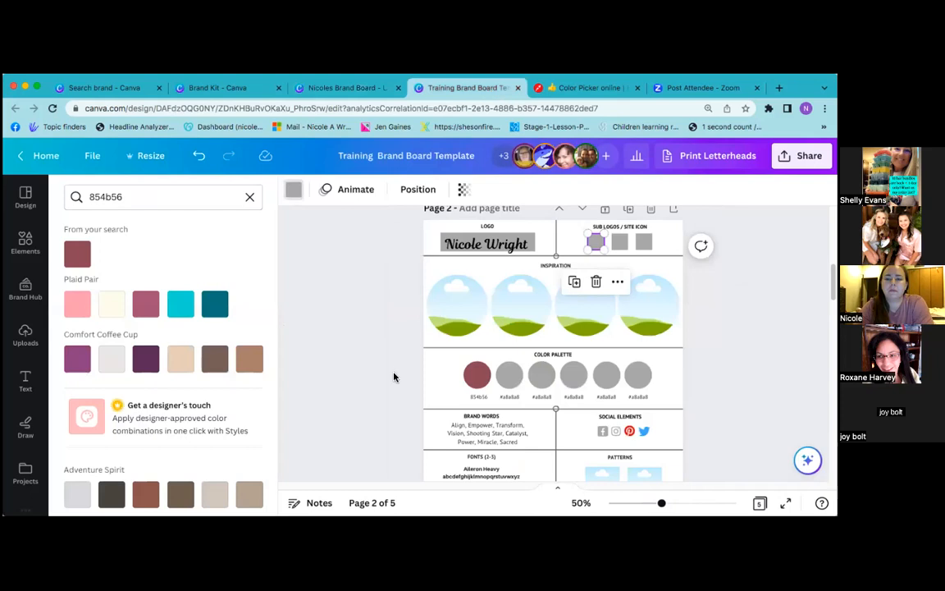
# Zoom the page to 88% and scroll through the page 2 brand board
pyautogui.scroll(-1, 393, 376)
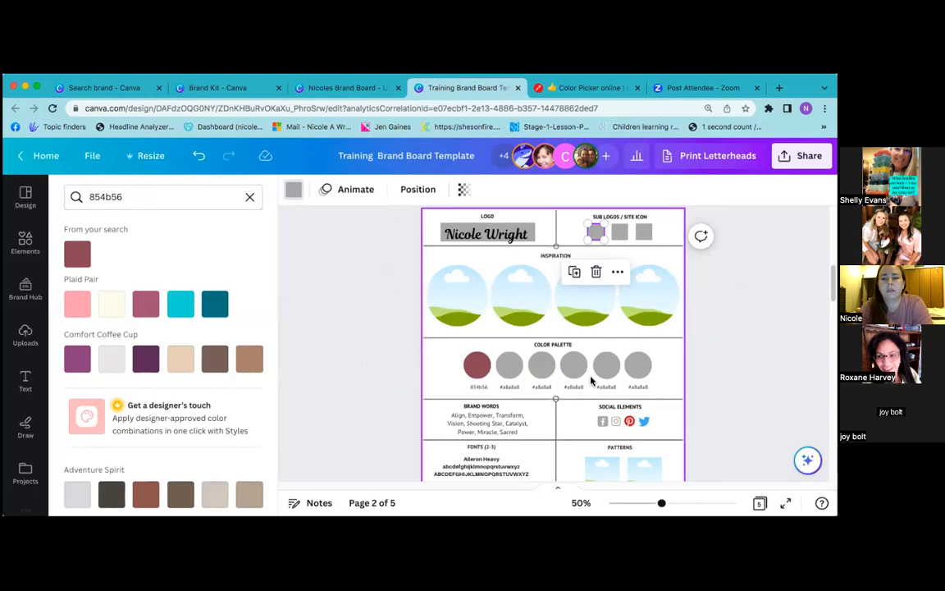
pyautogui.click(680, 503)
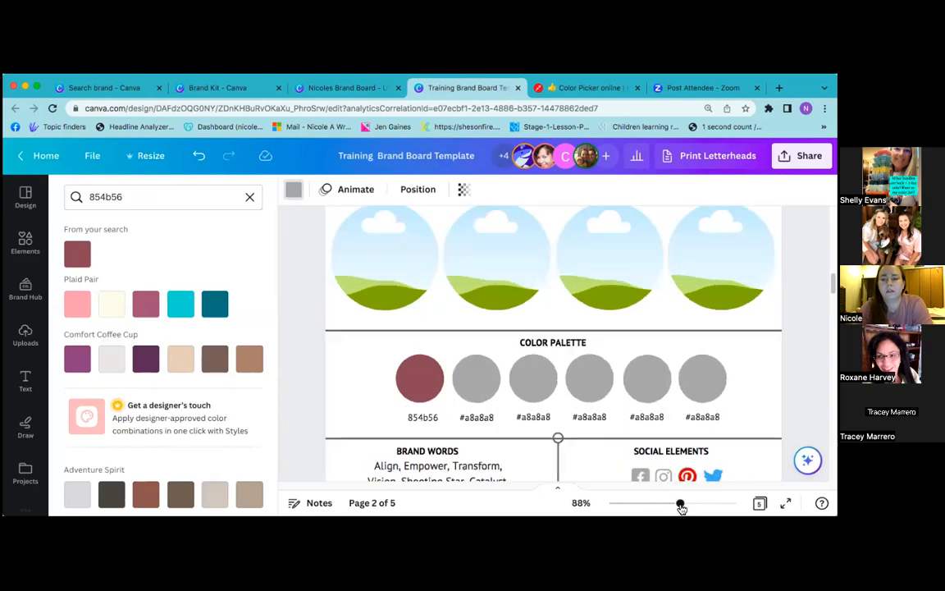
pyautogui.scroll(1, 599, 441)
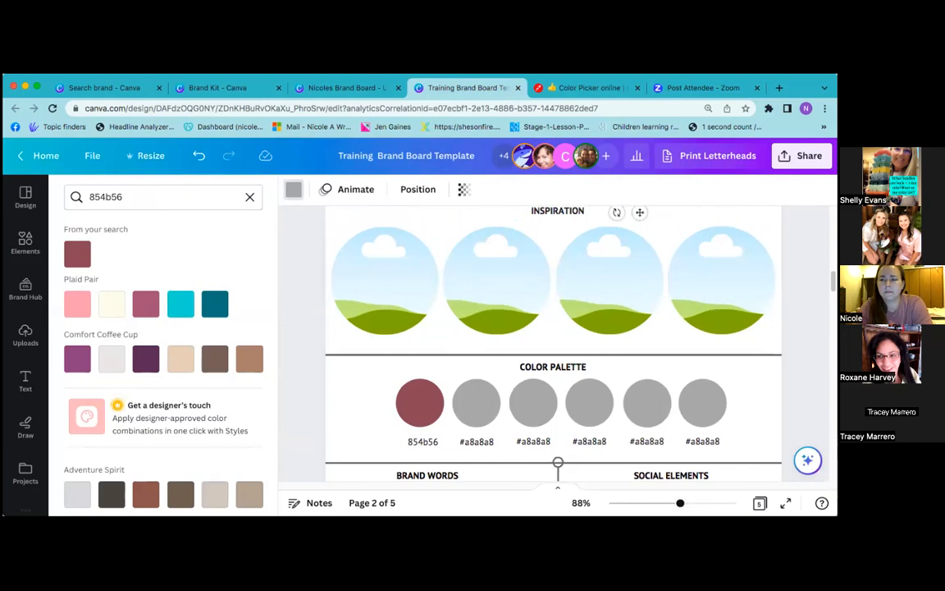
pyautogui.click(310, 334)
pyautogui.scroll(-1, 310, 334)
pyautogui.scroll(-2, 305, 342)
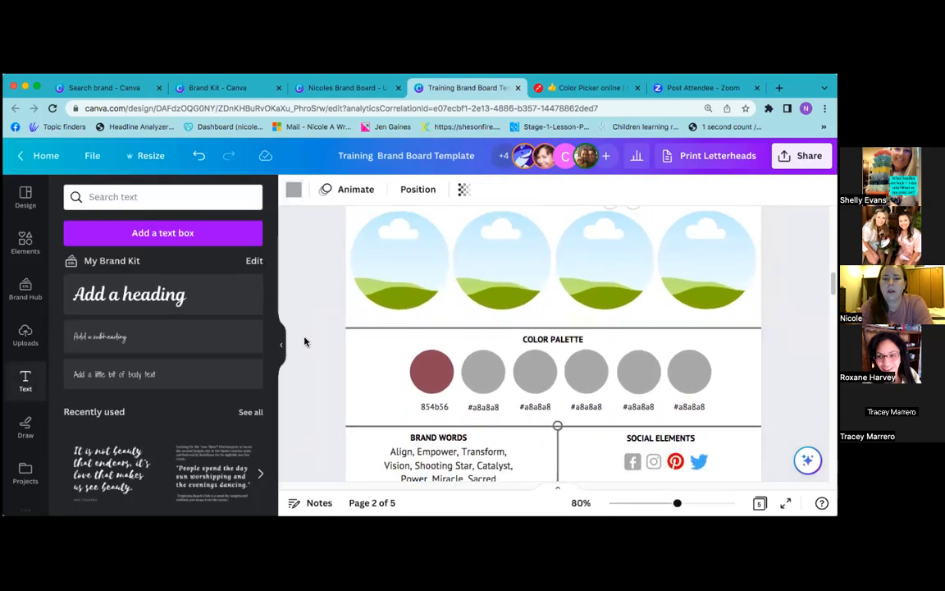
pyautogui.scroll(-2, 582, 375)
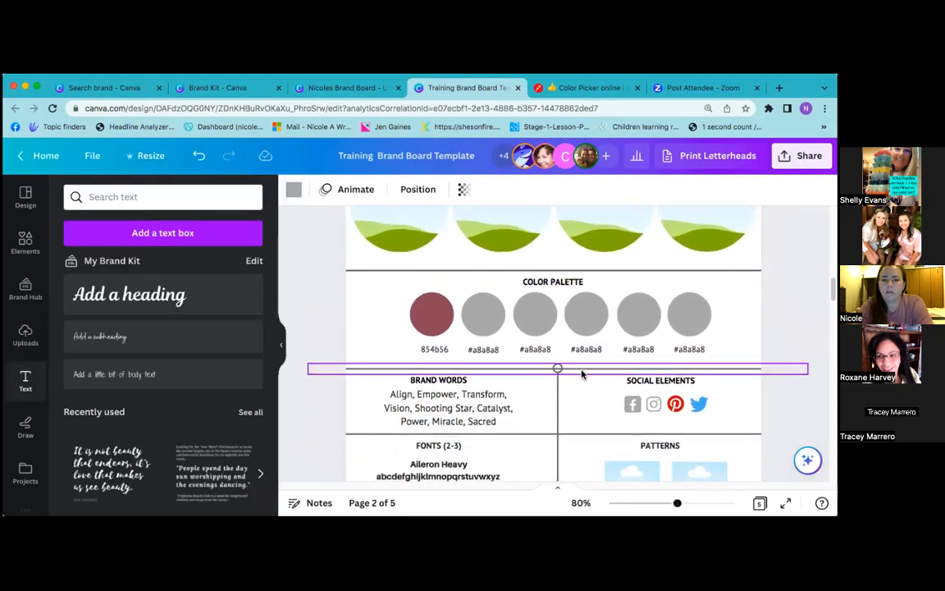
pyautogui.scroll(-4, 582, 374)
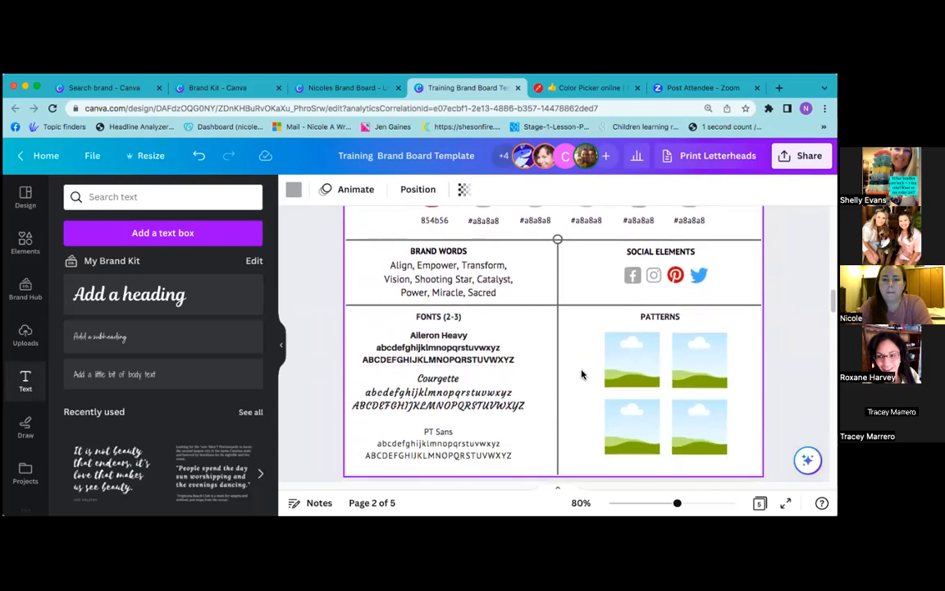
pyautogui.scroll(12, 582, 374)
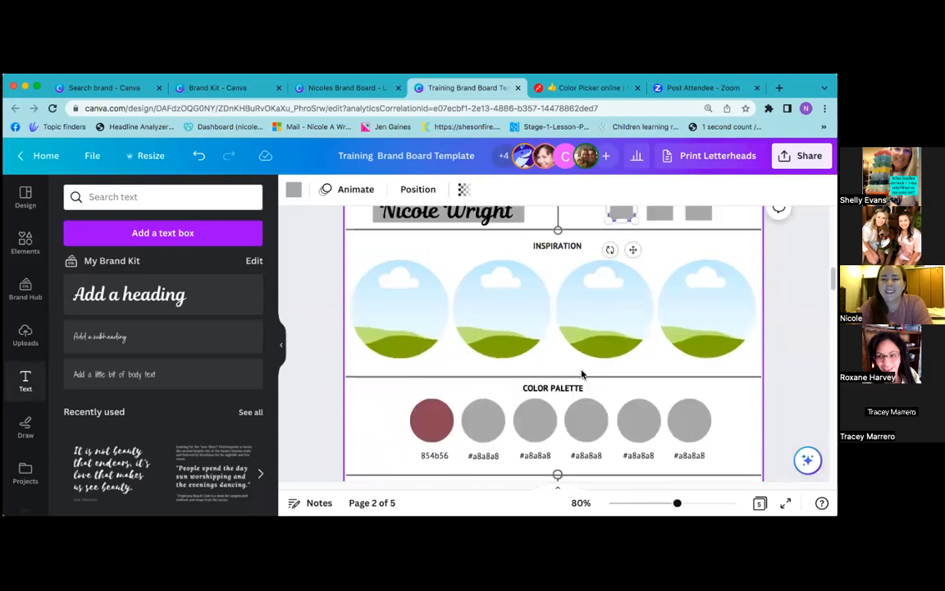
# Collapse the Text panel and review the Brand Words text box
pyautogui.click(281, 346)
pyautogui.scroll(-6, 426, 390)
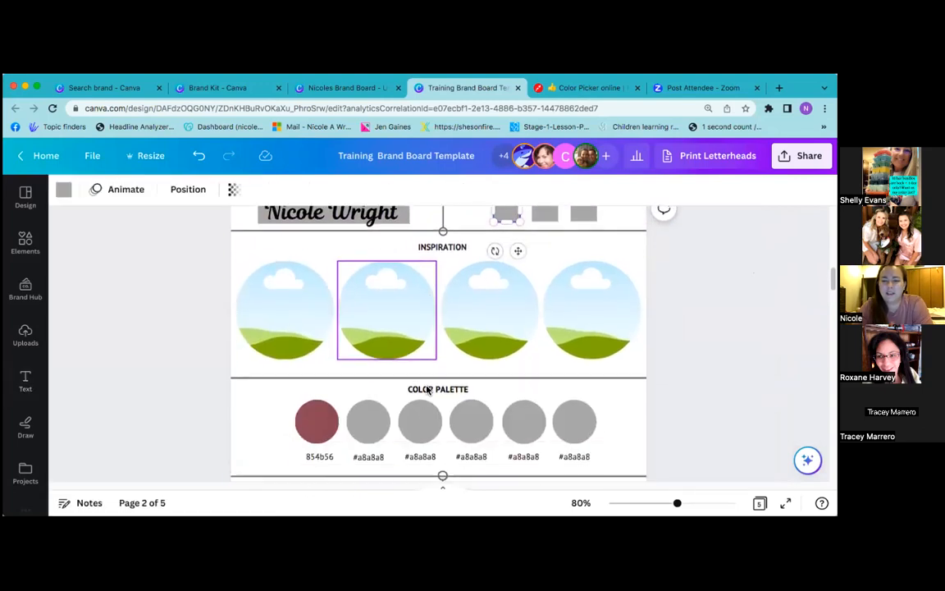
pyautogui.scroll(-4, 427, 390)
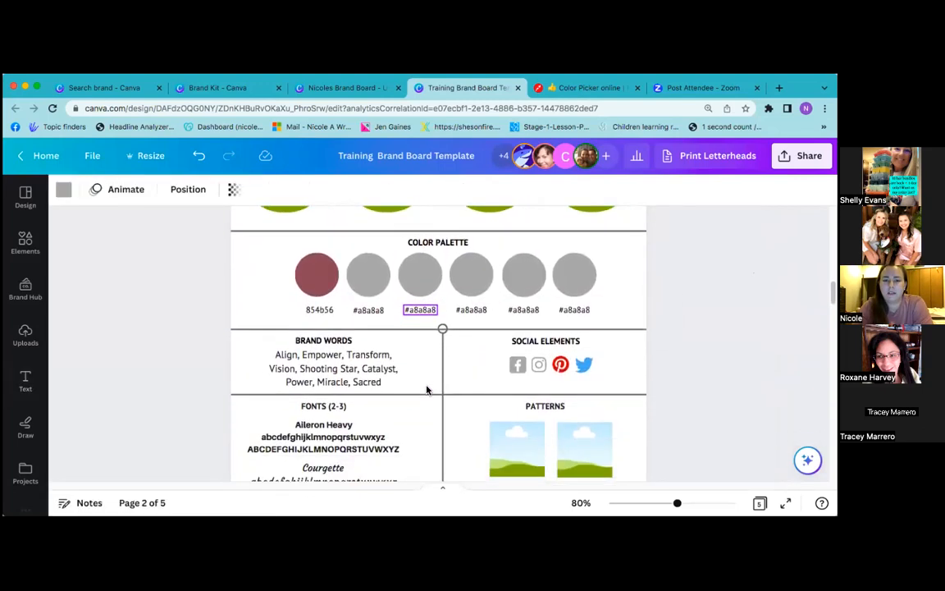
pyautogui.click(390, 393)
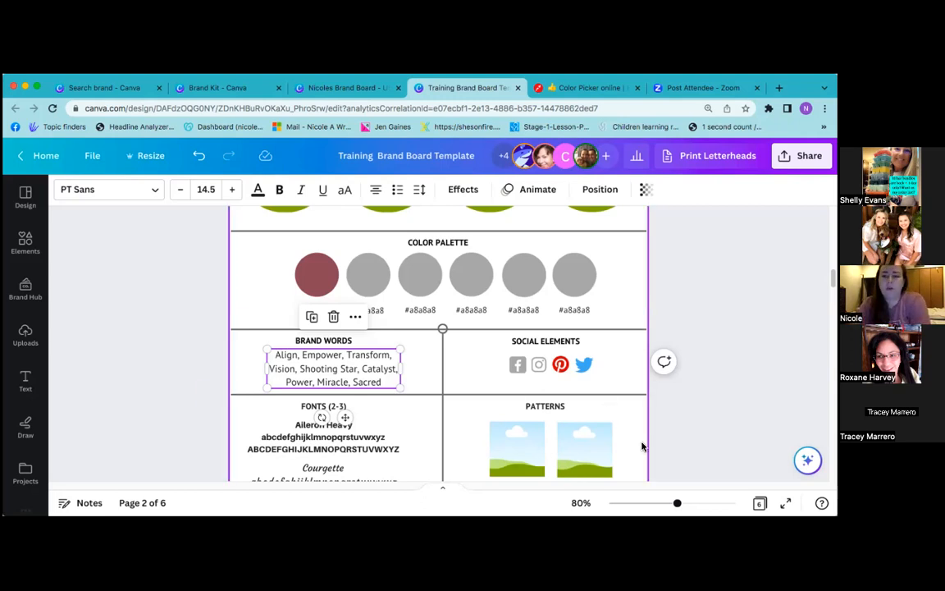
pyautogui.click(674, 398)
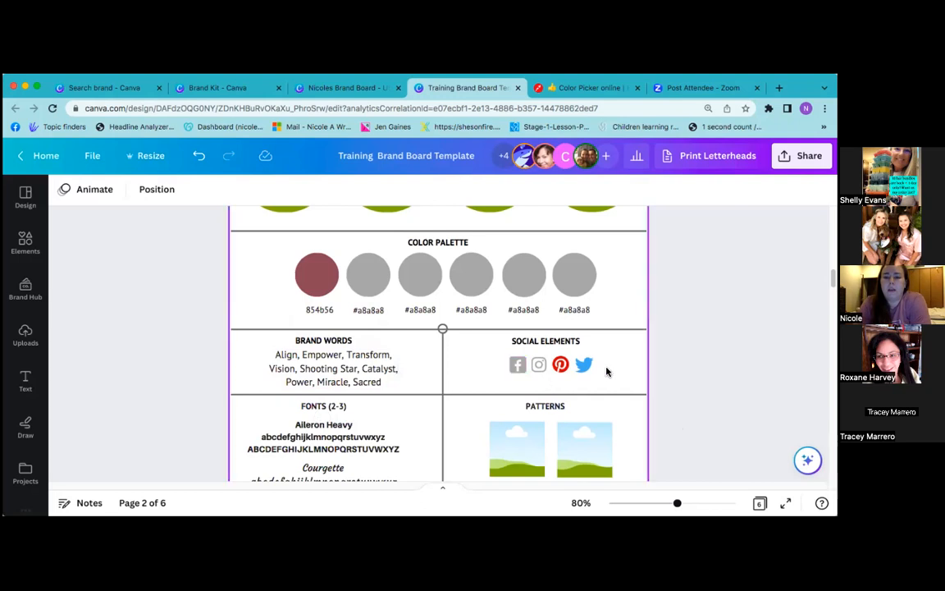
# Recolour the Pinterest social icon to maroon 854b56
pyautogui.scroll(1, 662, 329)
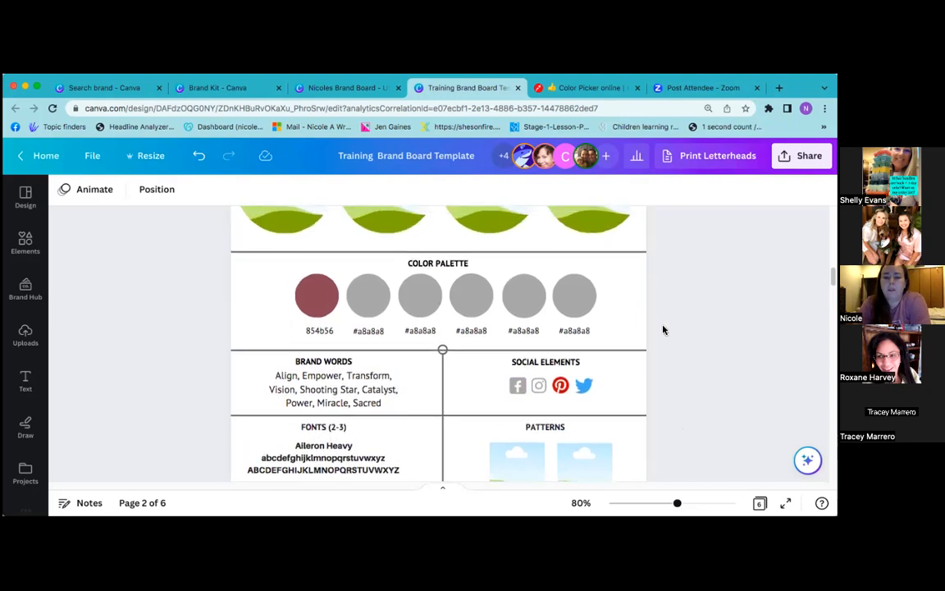
pyautogui.click(572, 366)
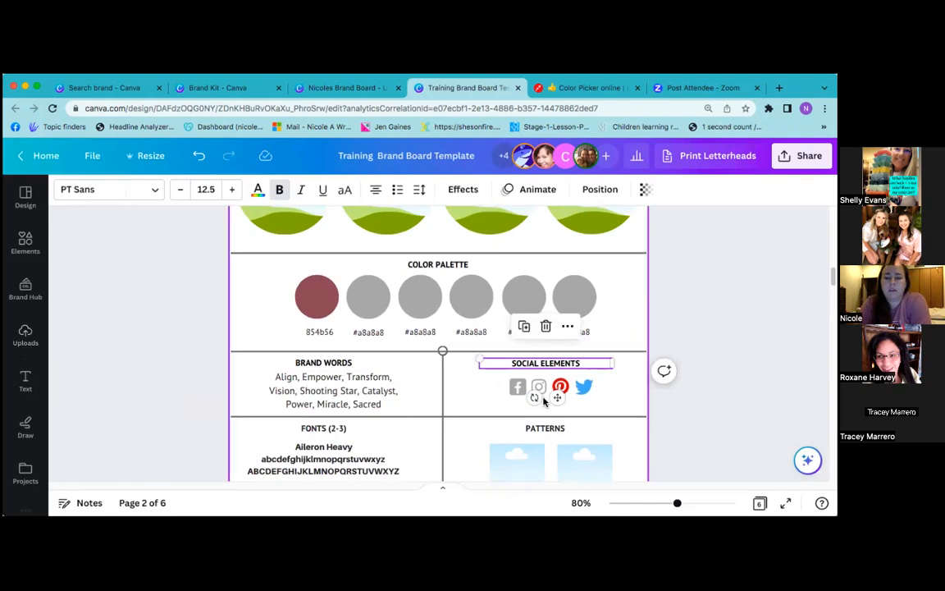
pyautogui.click(516, 390)
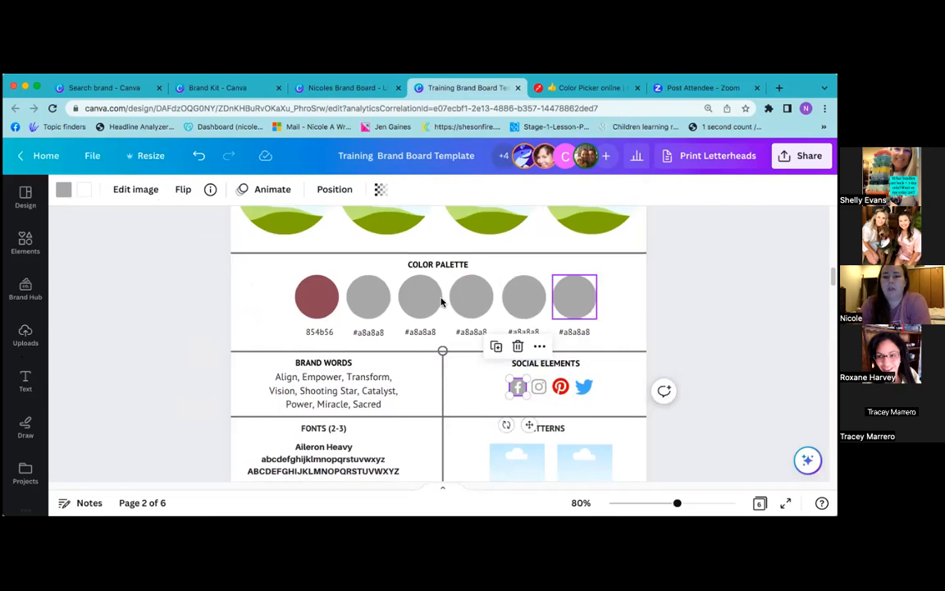
pyautogui.click(538, 387)
pyautogui.click(561, 388)
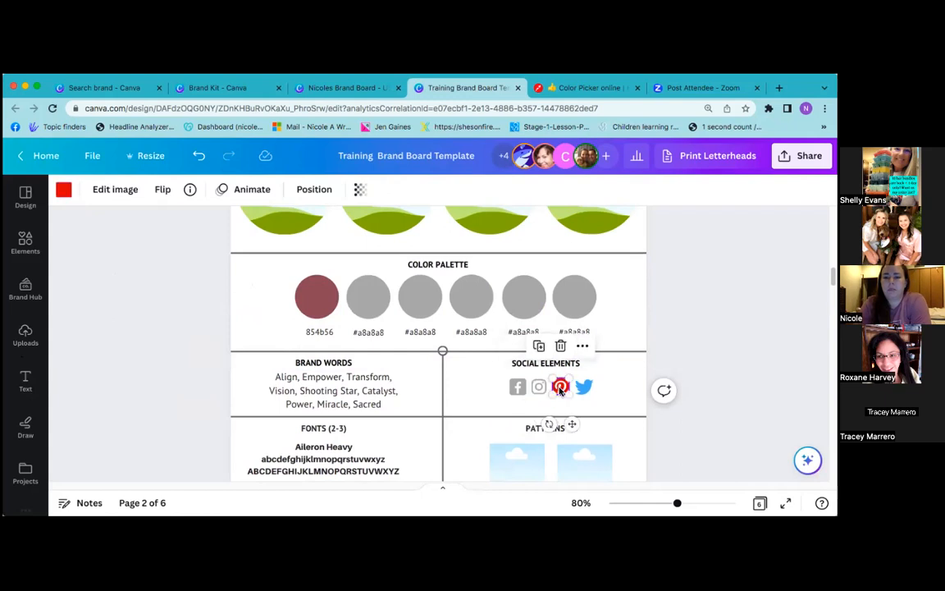
pyautogui.doubleClick(328, 332)
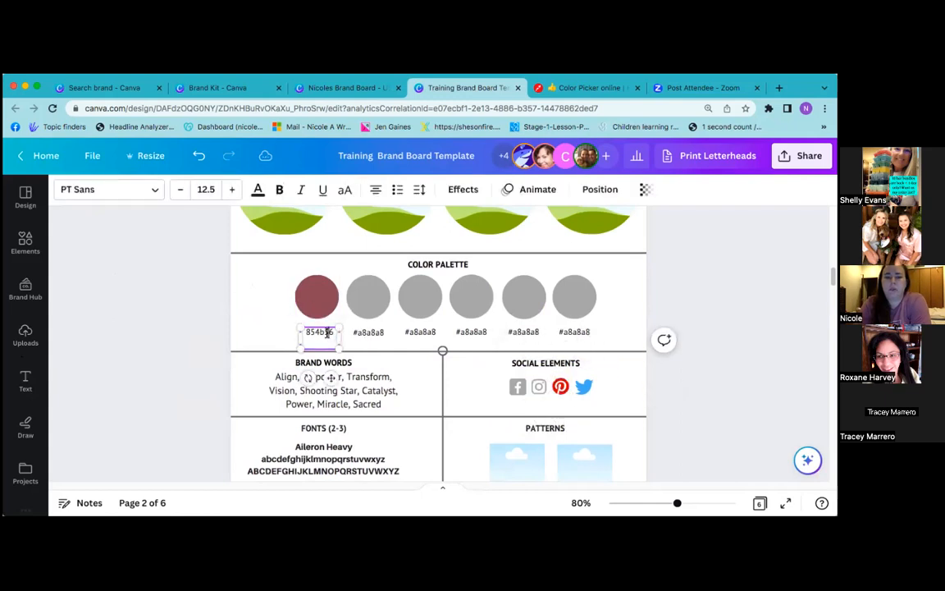
pyautogui.click(559, 385)
pyautogui.click(63, 190)
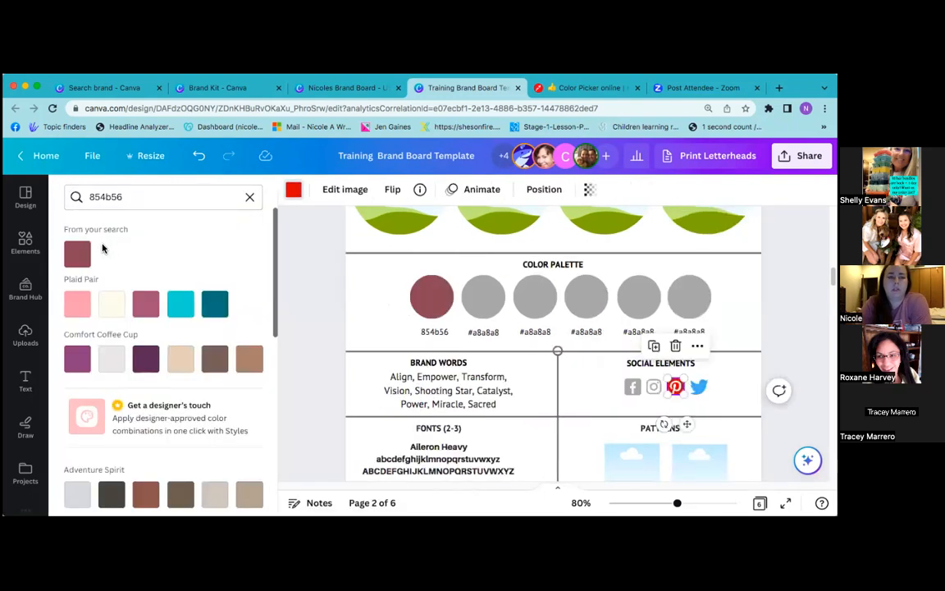
pyautogui.click(77, 255)
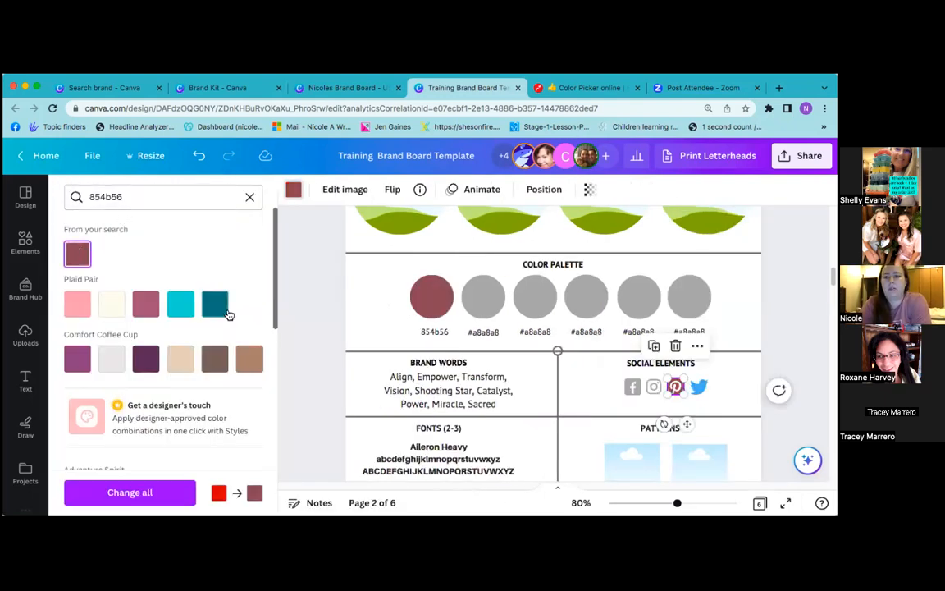
pyautogui.click(296, 337)
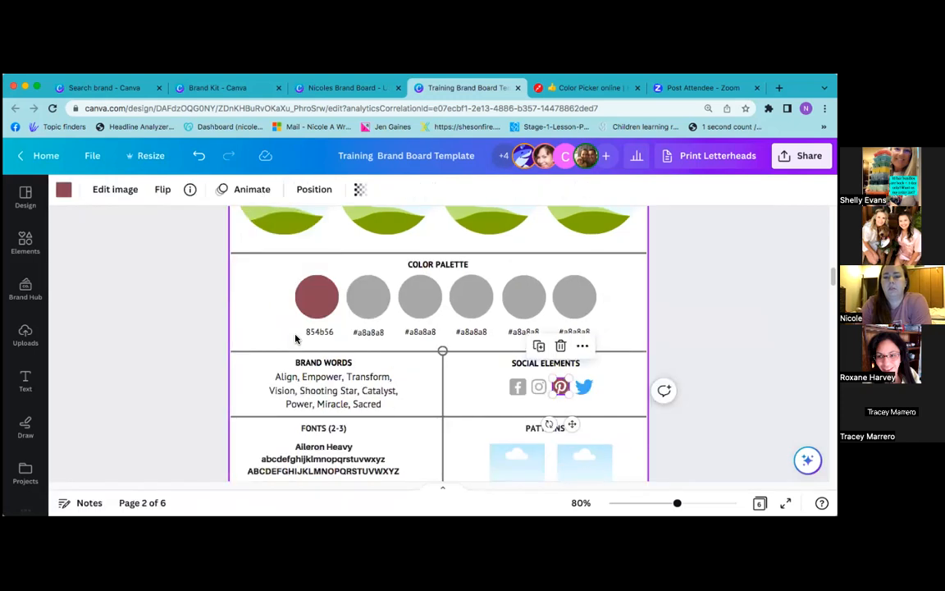
# Recolour the Twitter, Facebook and Instagram icons to 854b56 as well
pyautogui.click(583, 388)
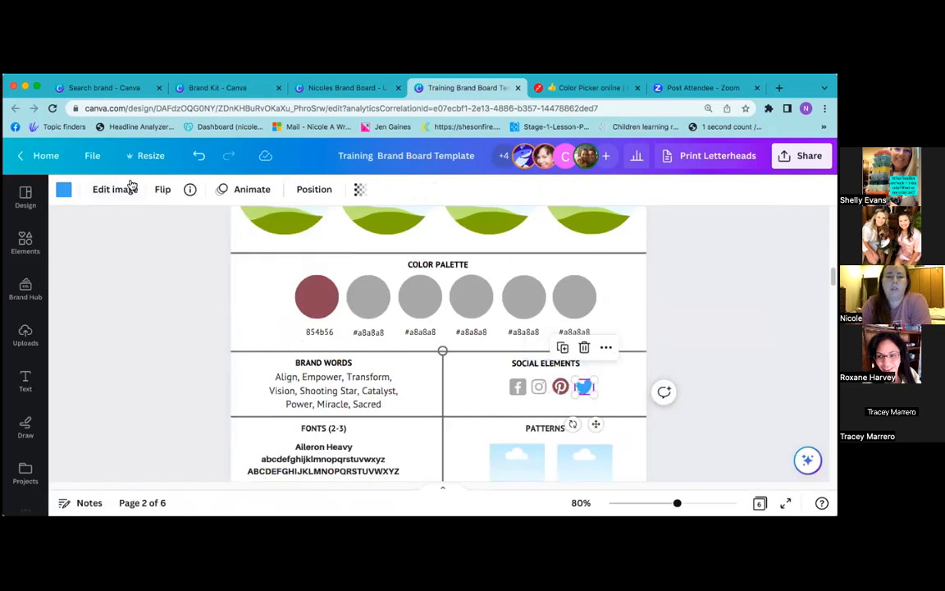
pyautogui.click(64, 190)
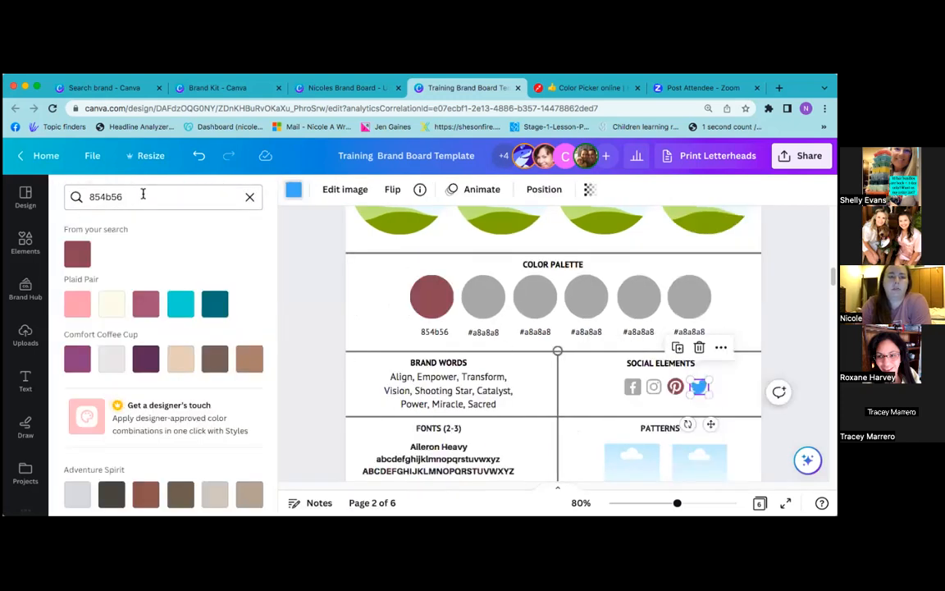
pyautogui.click(77, 254)
pyautogui.click(310, 333)
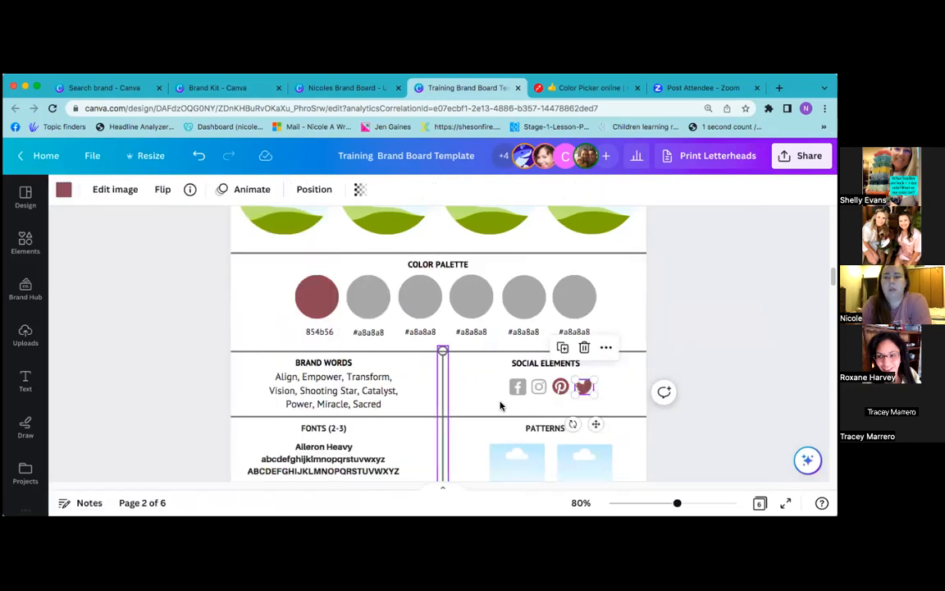
pyautogui.click(515, 393)
pyautogui.click(63, 189)
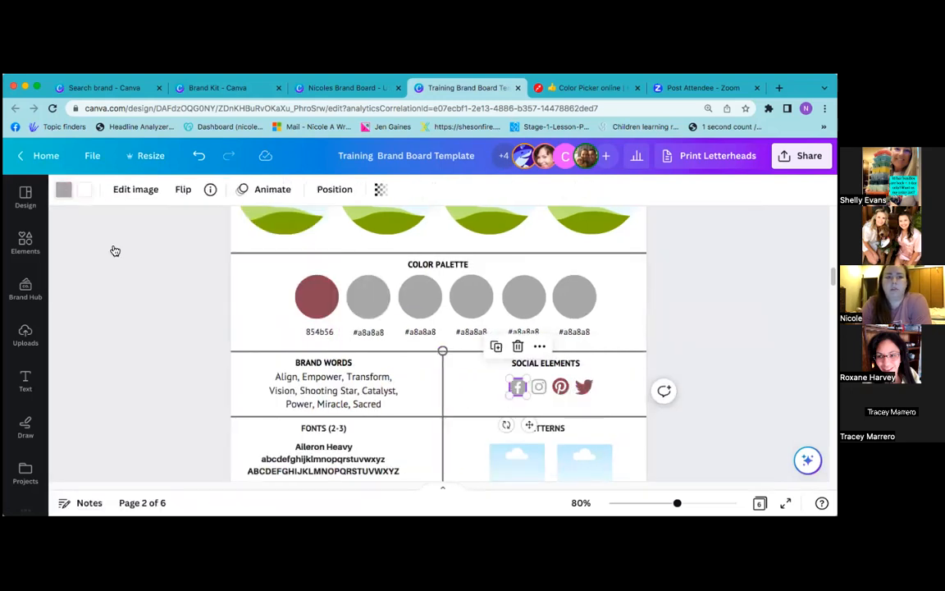
pyautogui.click(77, 254)
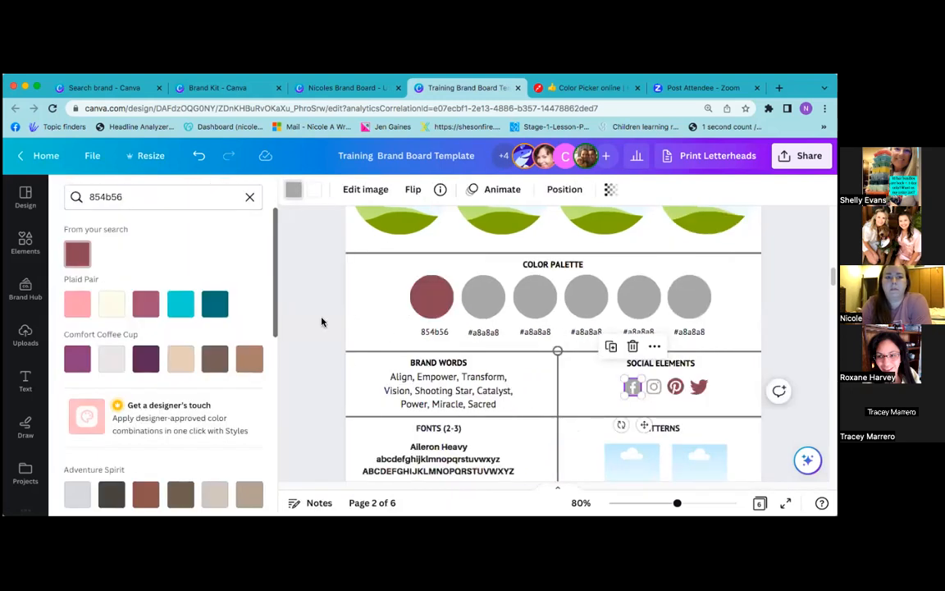
pyautogui.click(654, 389)
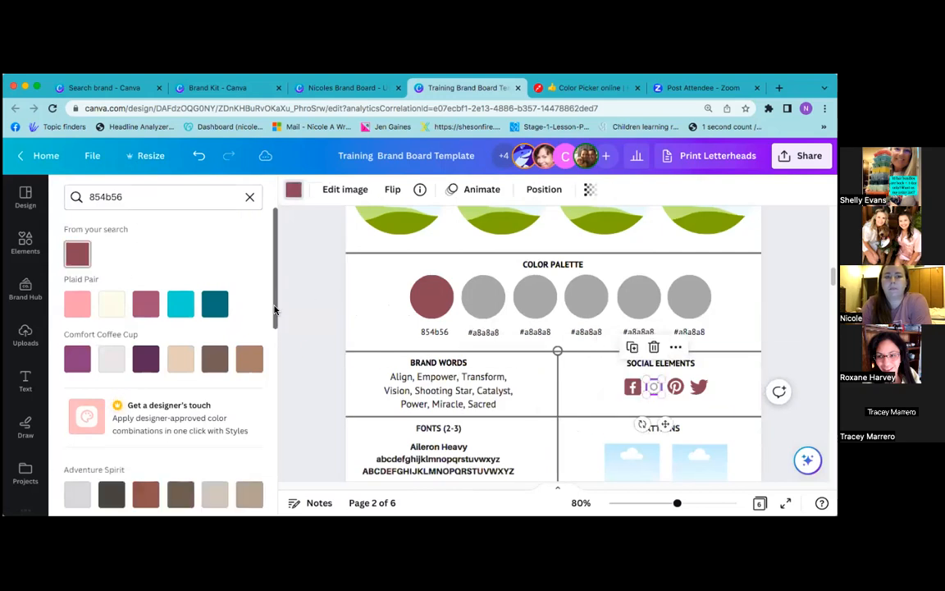
pyautogui.click(321, 319)
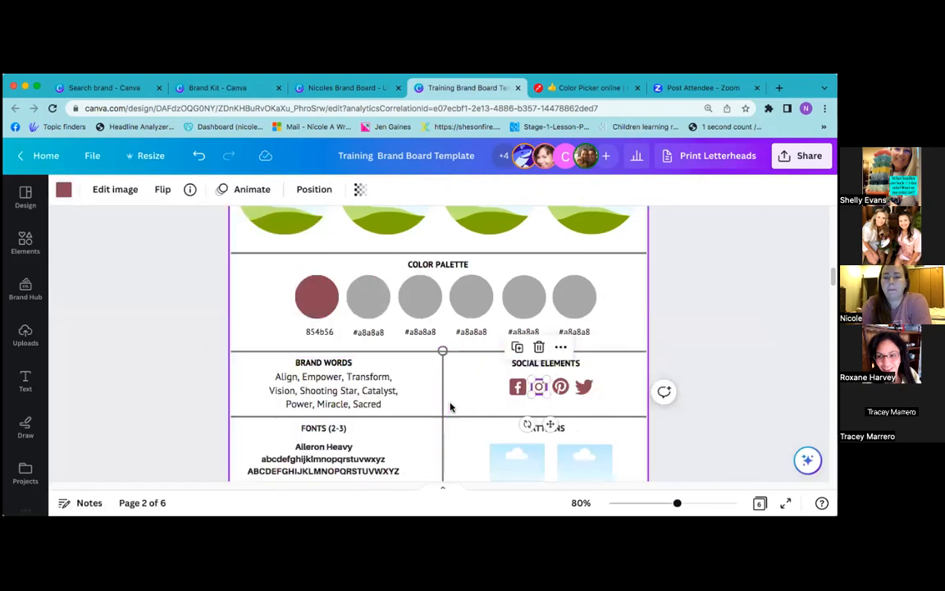
pyautogui.click(669, 318)
# Scroll down to the Fonts section and select the Aileron Heavy sample
pyautogui.scroll(-3, 669, 318)
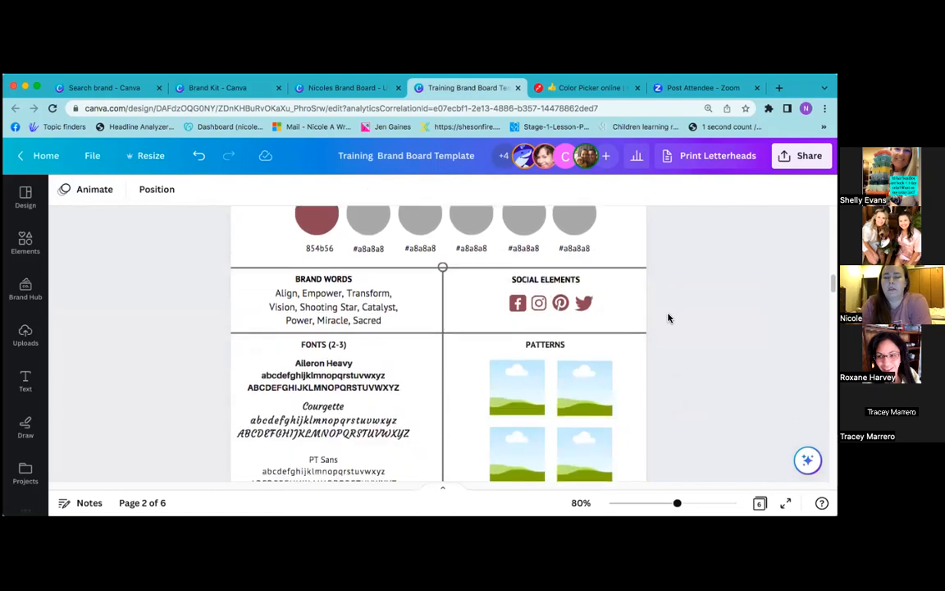
pyautogui.scroll(-1, 669, 318)
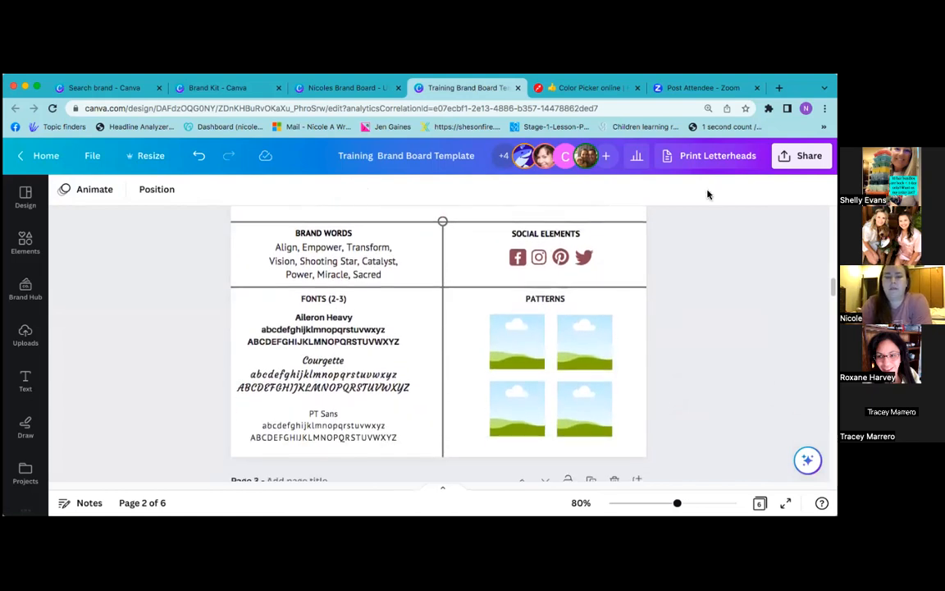
pyautogui.scroll(-3, 660, 270)
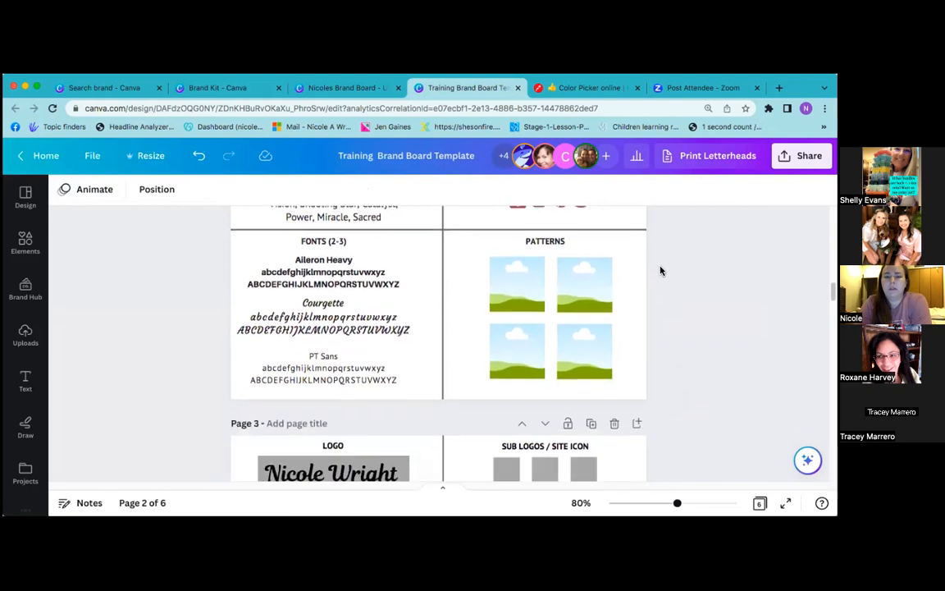
pyautogui.click(349, 242)
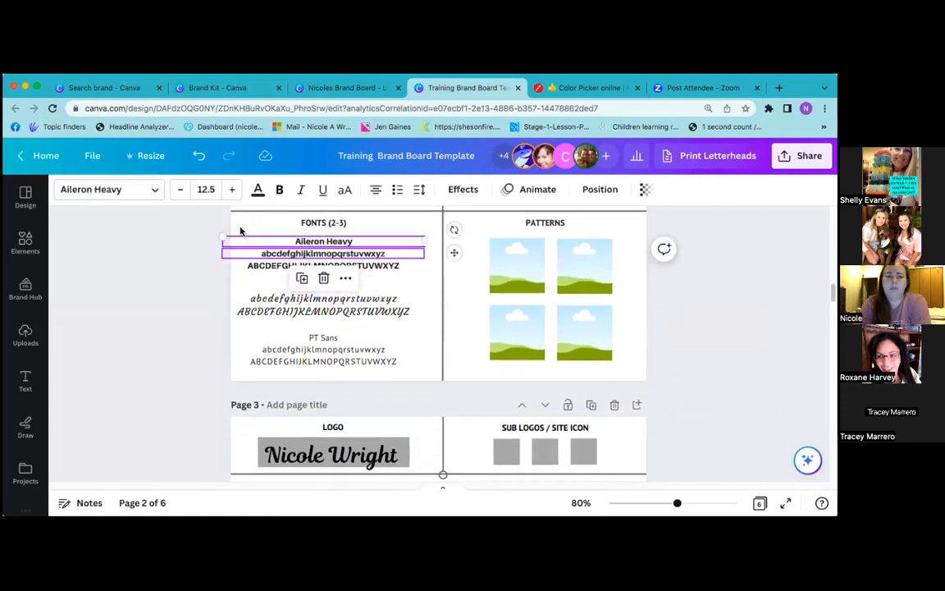
pyautogui.click(197, 90)
pyautogui.scroll(-2, 236, 291)
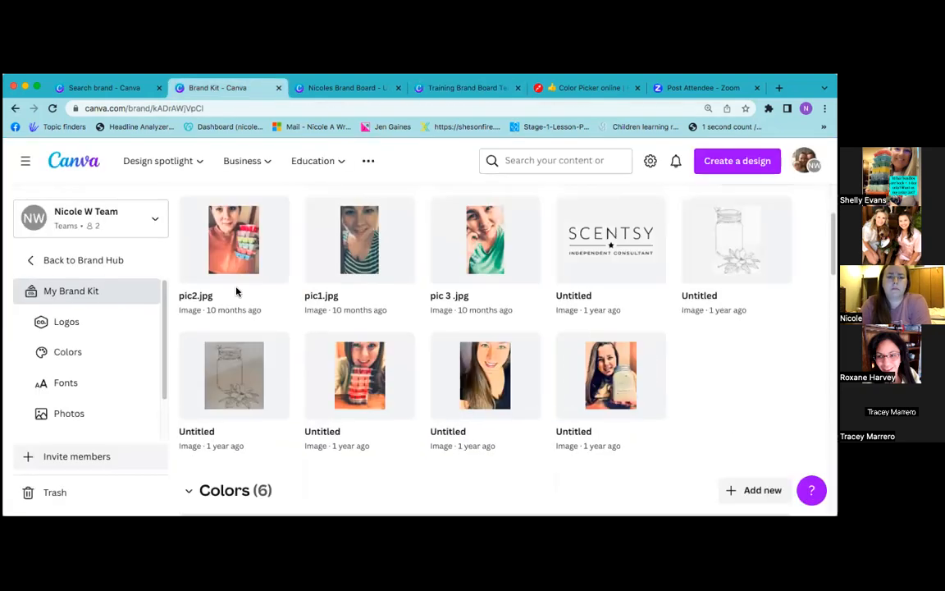
pyautogui.scroll(-10, 237, 291)
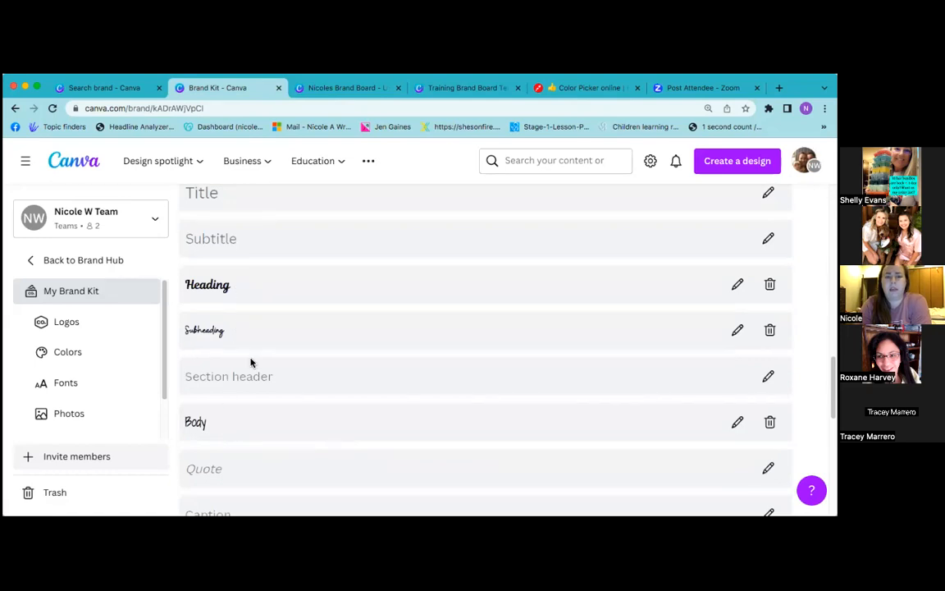
pyautogui.click(467, 89)
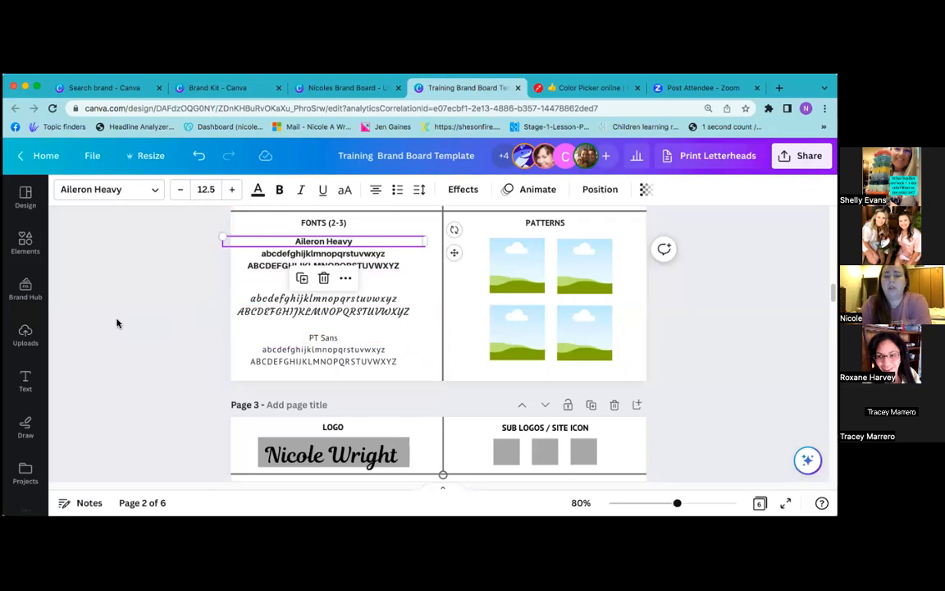
# Change the Aileron Heavy heading's font to Magnolia Script
pyautogui.tripleClick(328, 242)
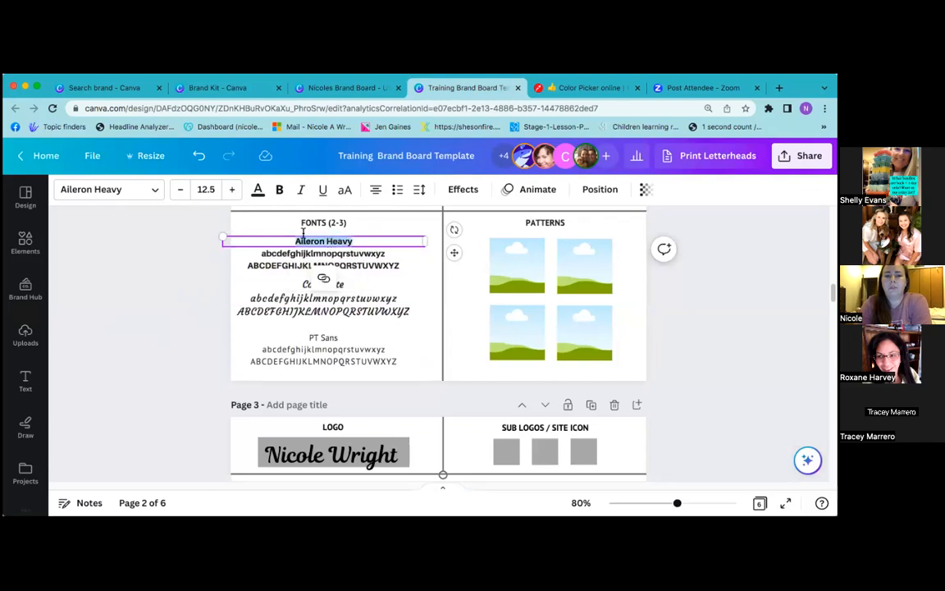
pyautogui.click(25, 380)
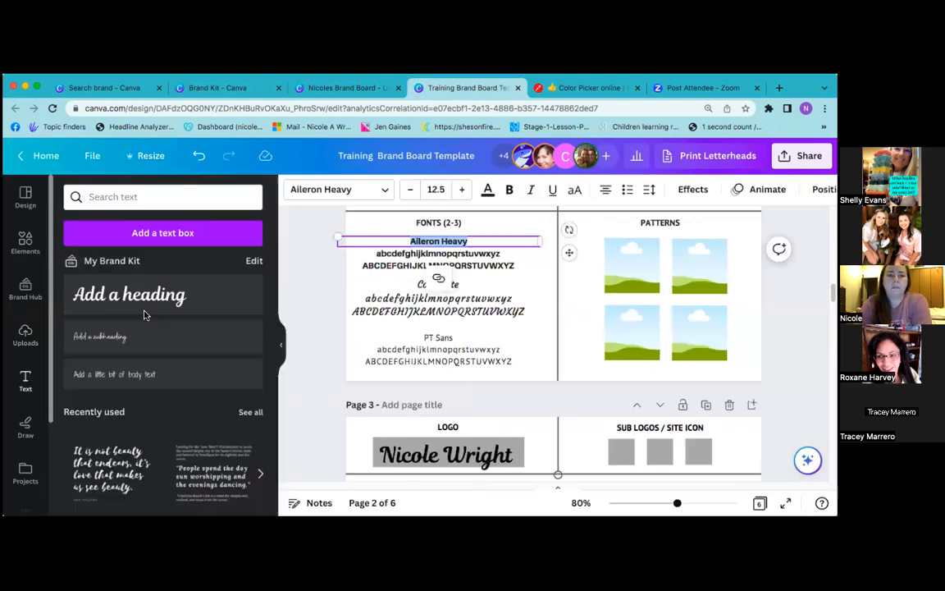
pyautogui.moveTo(151, 297); pyautogui.dragTo(566, 294)
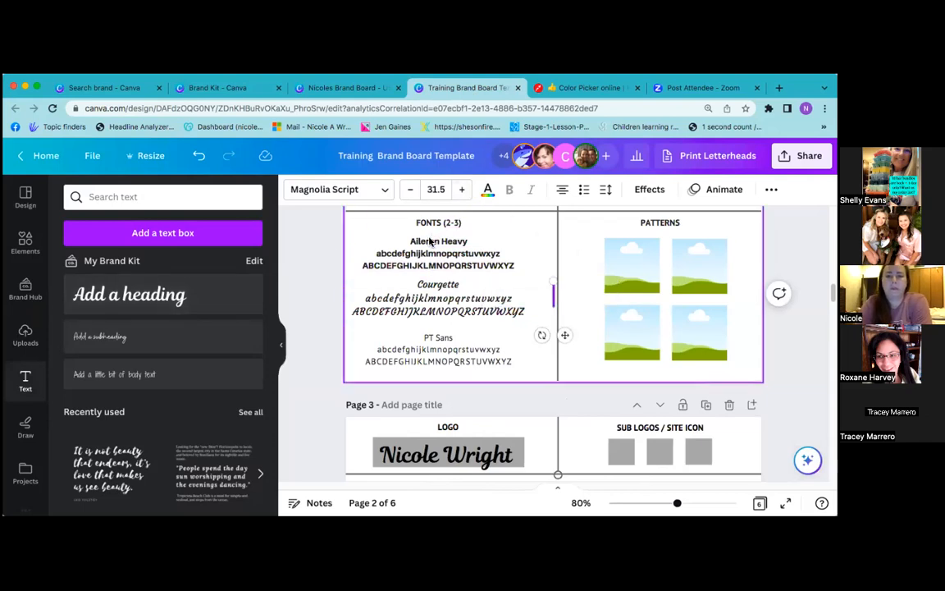
pyautogui.click(348, 241)
pyautogui.click(358, 191)
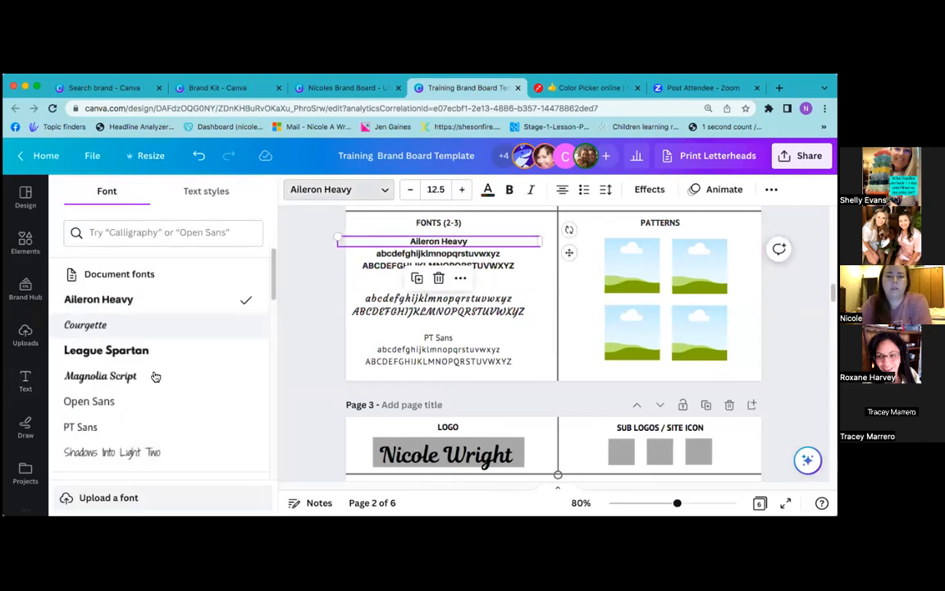
pyautogui.click(139, 384)
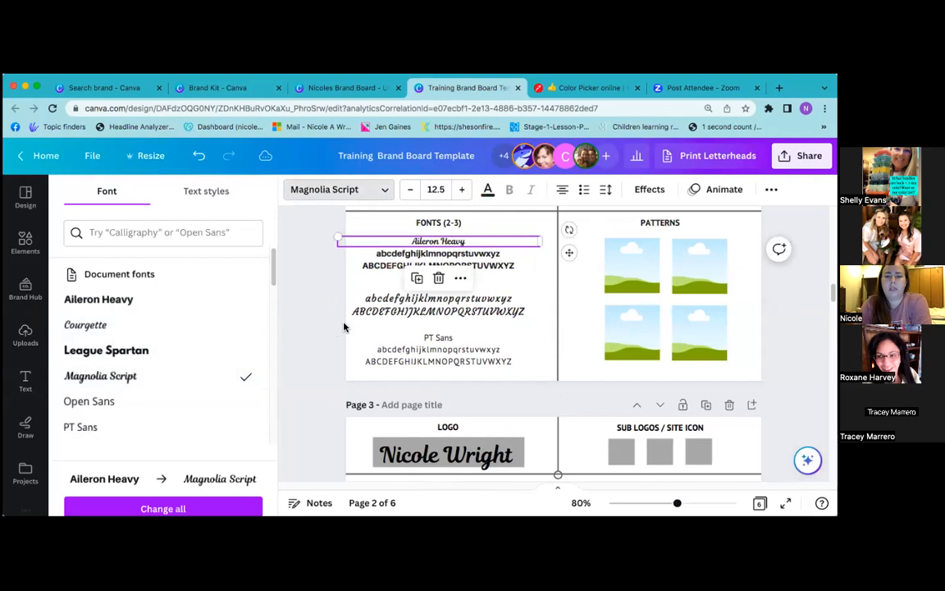
# Retype the heading so it reads 'Magnolia Script'
pyautogui.doubleClick(426, 245)
pyautogui.write('M')
pyautogui.press('BackSpace')
pyautogui.press('BackSpace')
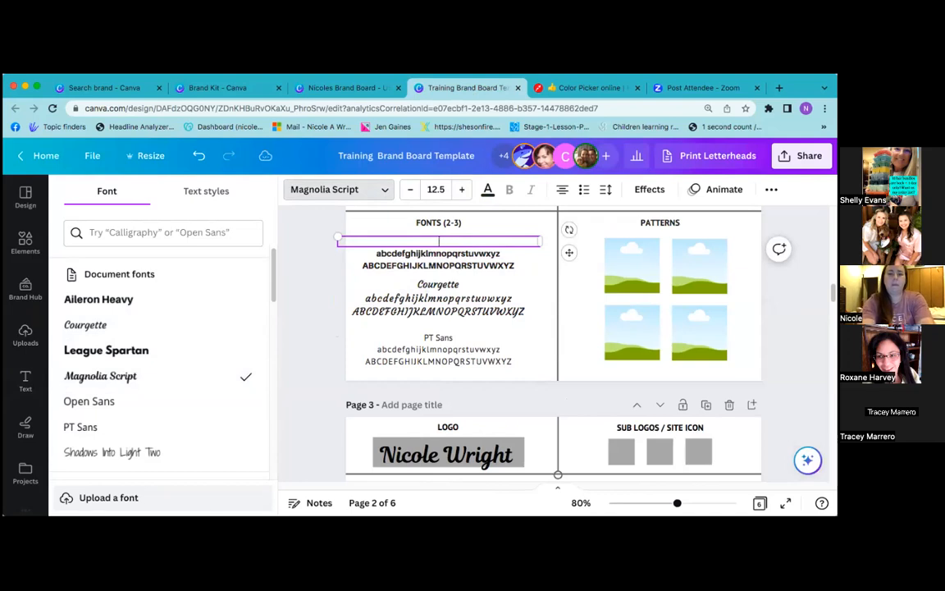
pyautogui.write('Magno')
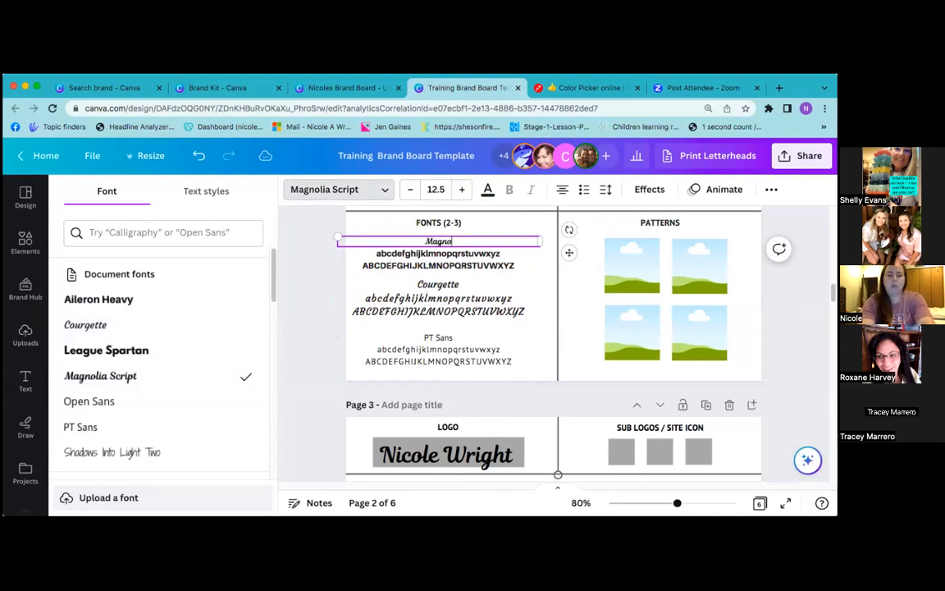
pyautogui.write('lia Script')
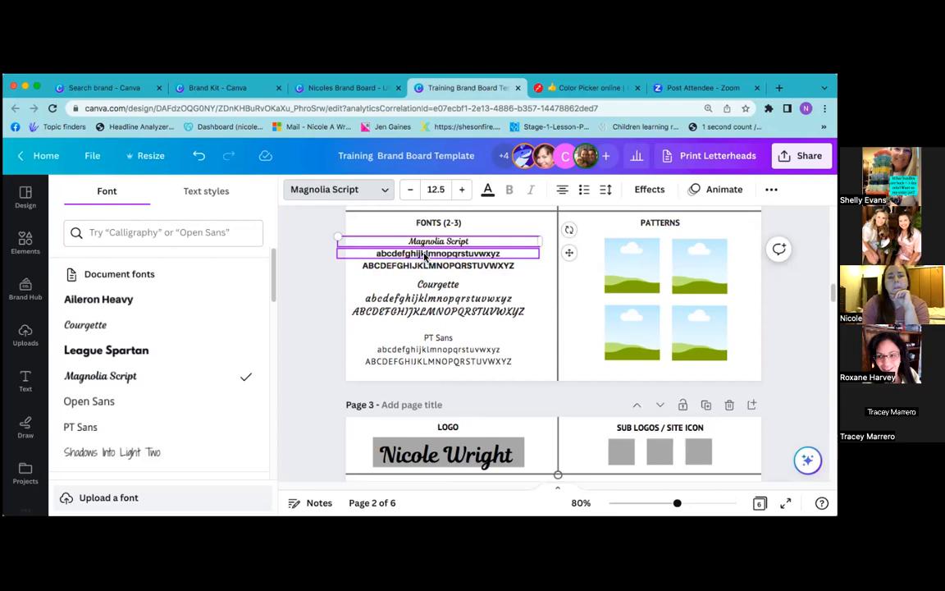
pyautogui.click(385, 190)
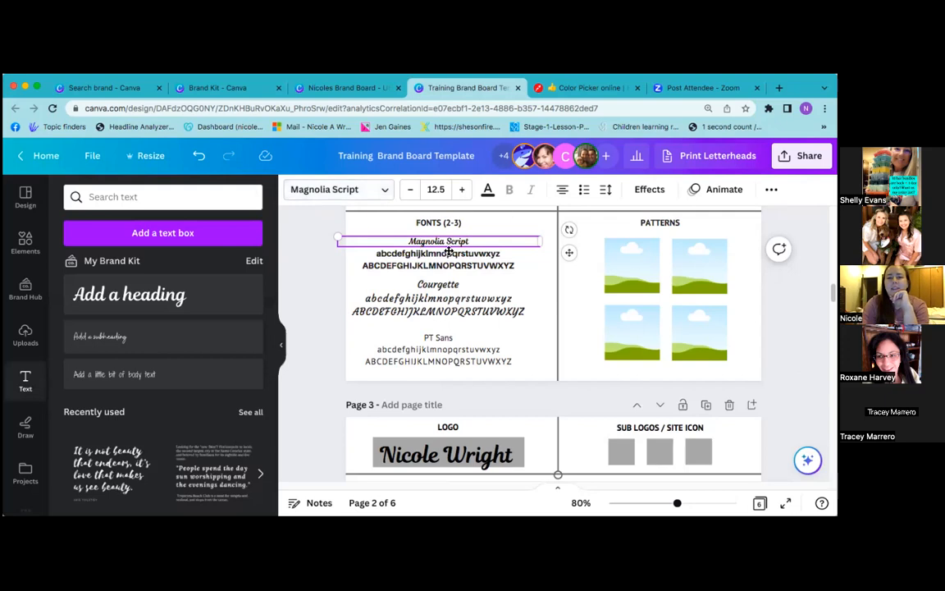
# Set the lowercase and uppercase alphabet lines to Magnolia Script, then collapse the side panel
pyautogui.click(383, 190)
pyautogui.scroll(-5, 173, 439)
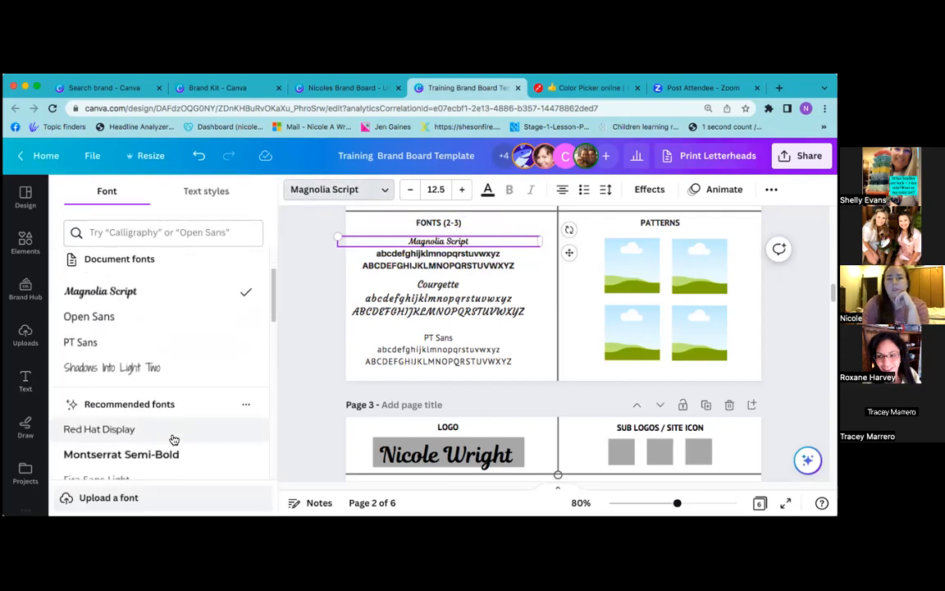
pyautogui.scroll(1, 174, 439)
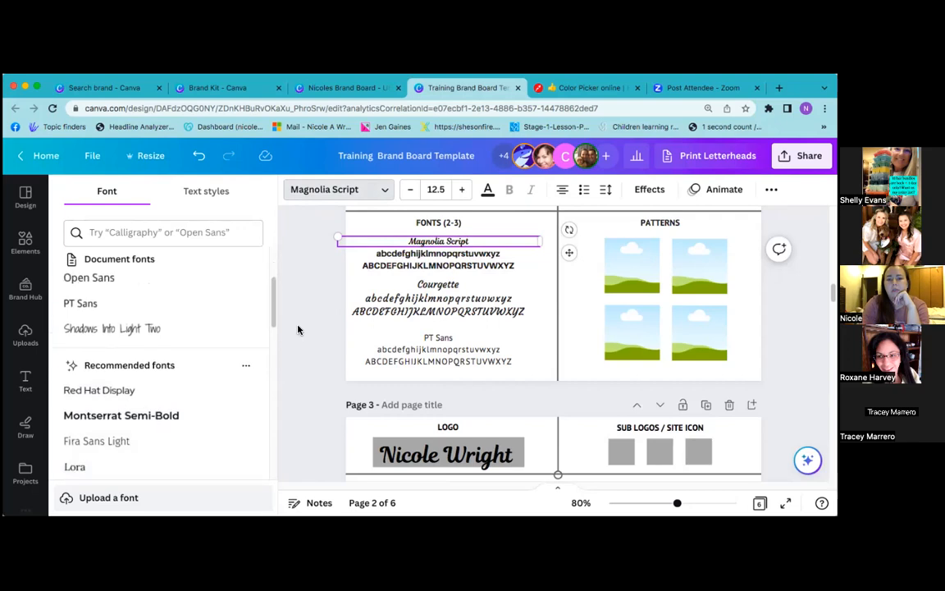
pyautogui.click(388, 254)
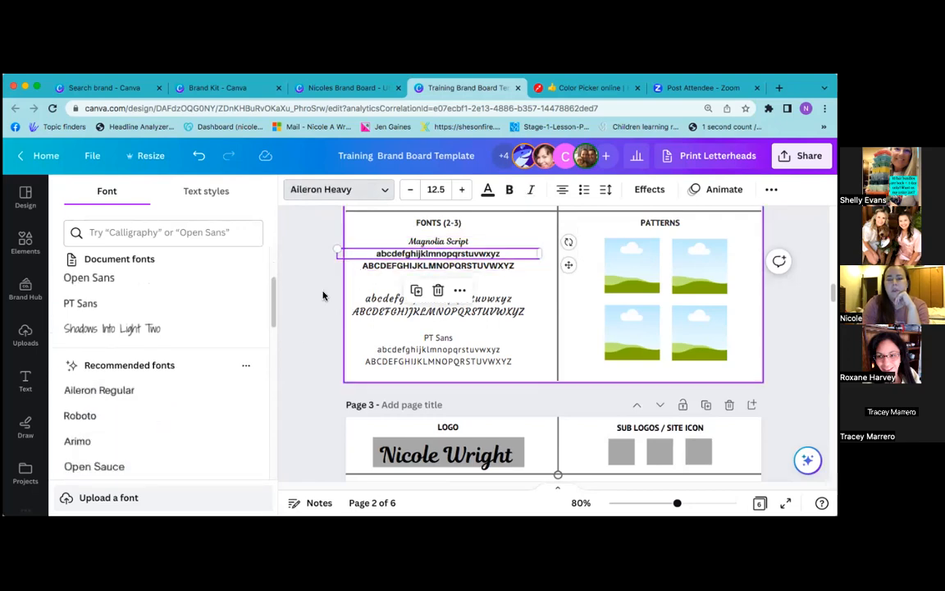
pyautogui.scroll(3, 168, 316)
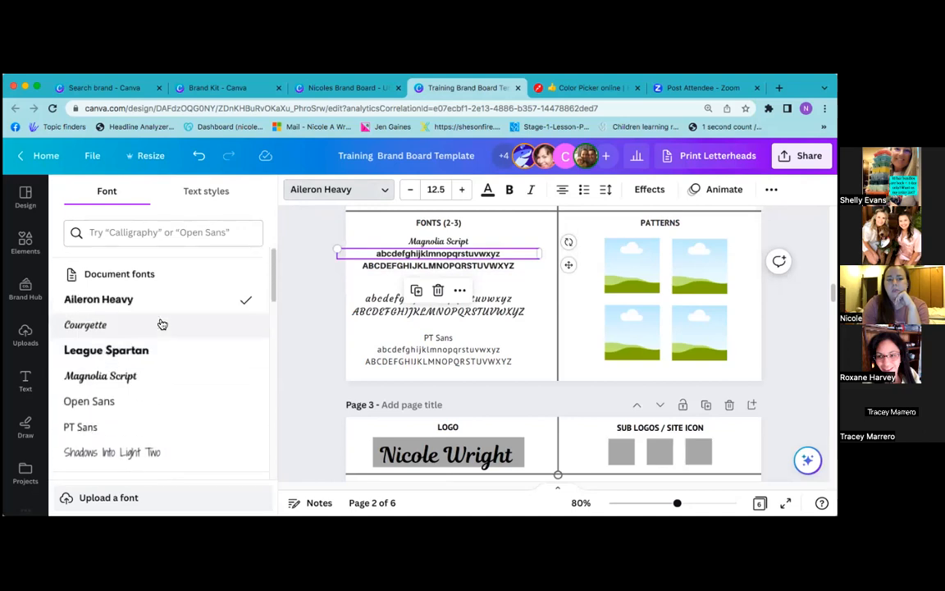
pyautogui.scroll(-2, 162, 323)
pyautogui.click(160, 317)
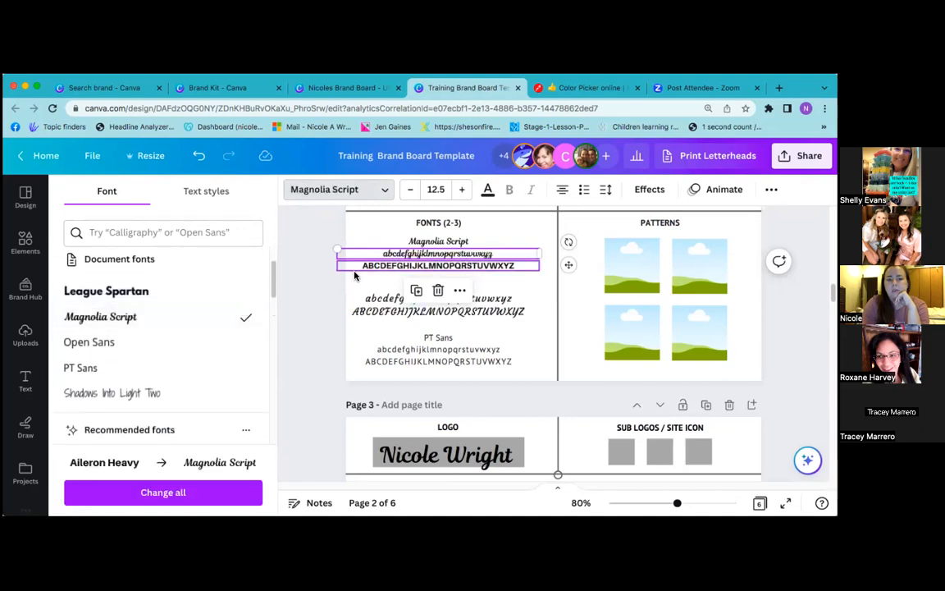
pyautogui.click(369, 268)
pyautogui.click(142, 319)
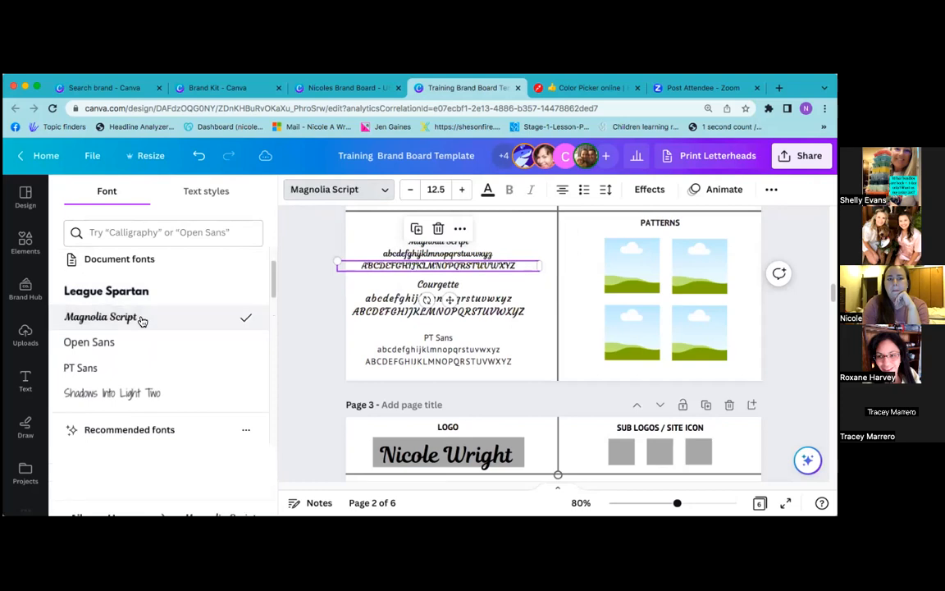
pyautogui.click(337, 325)
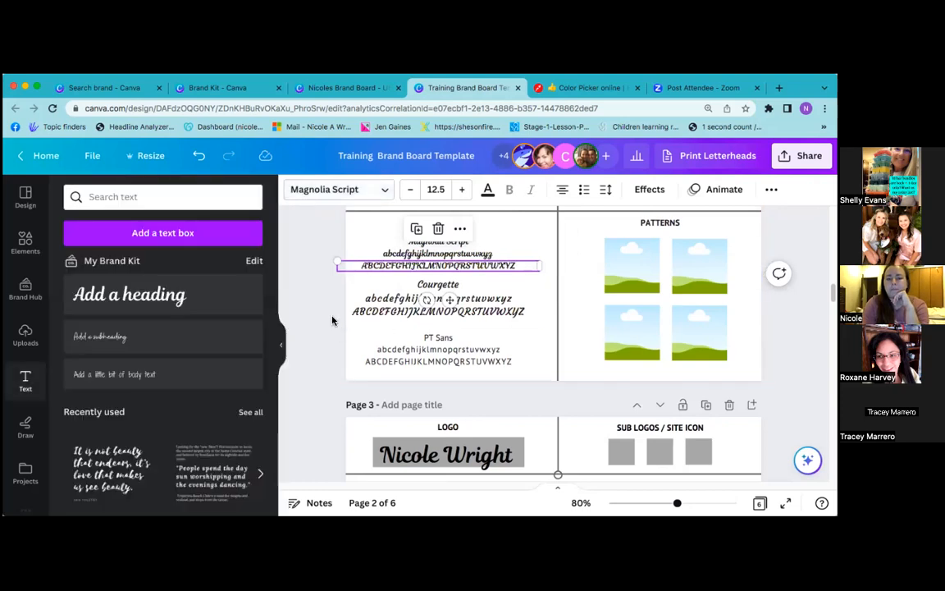
pyautogui.click(332, 320)
pyautogui.click(284, 348)
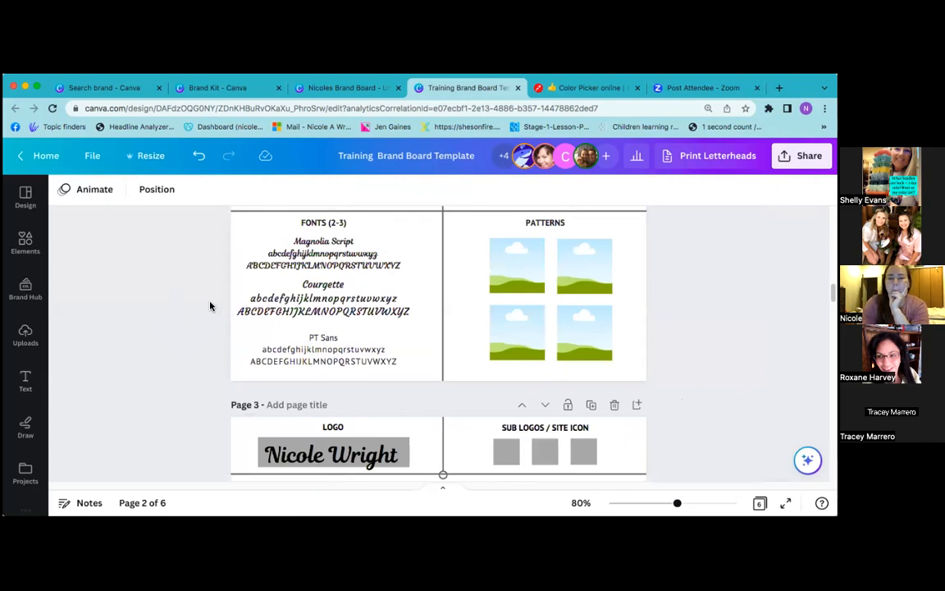
pyautogui.click(305, 243)
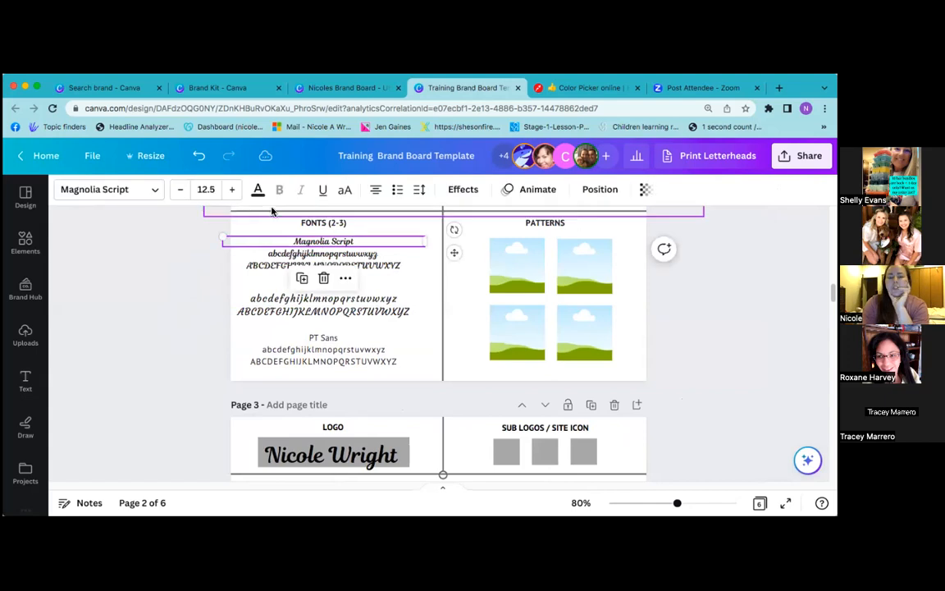
pyautogui.click(155, 191)
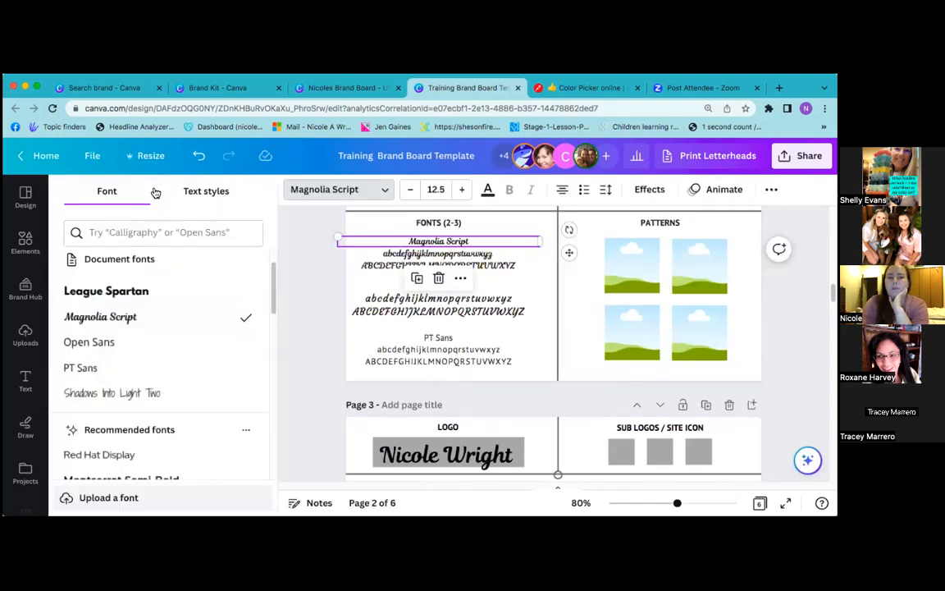
pyautogui.click(310, 259)
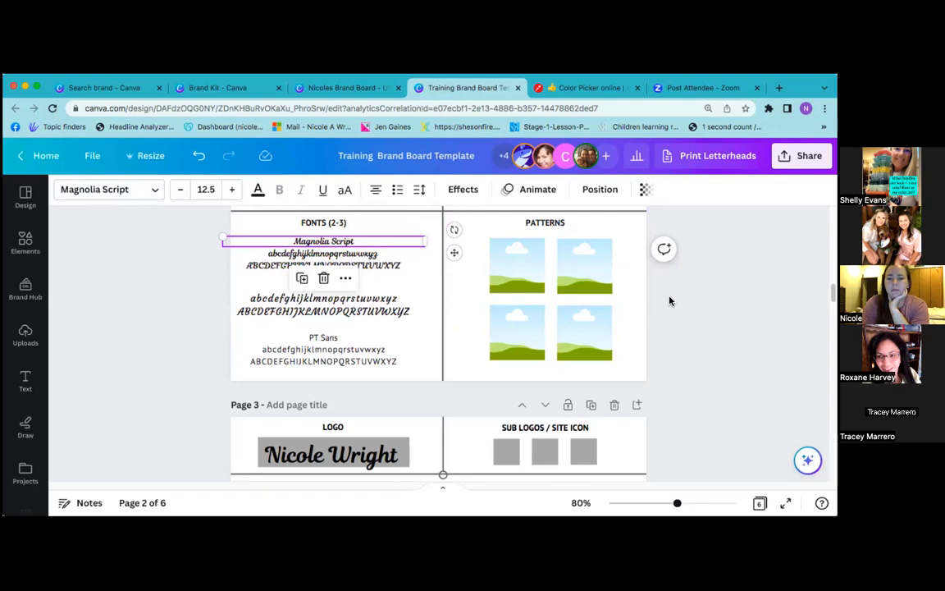
pyautogui.scroll(-4, 670, 301)
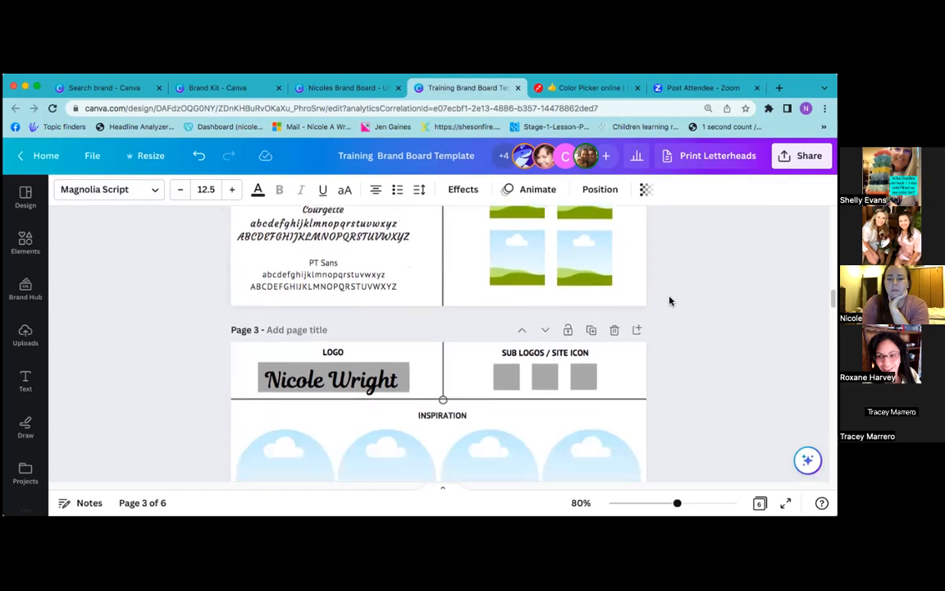
pyautogui.scroll(-5, 669, 301)
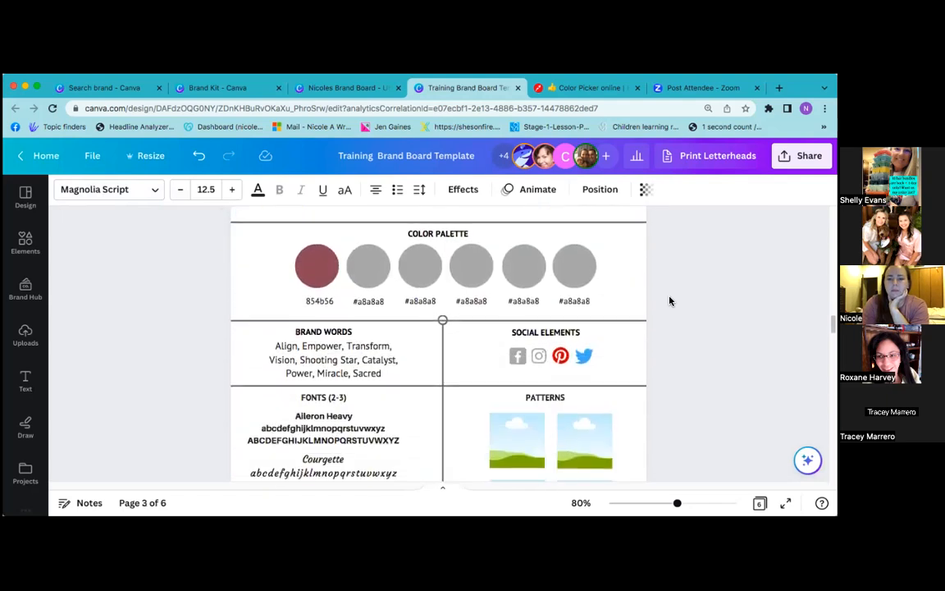
pyautogui.scroll(-3, 669, 301)
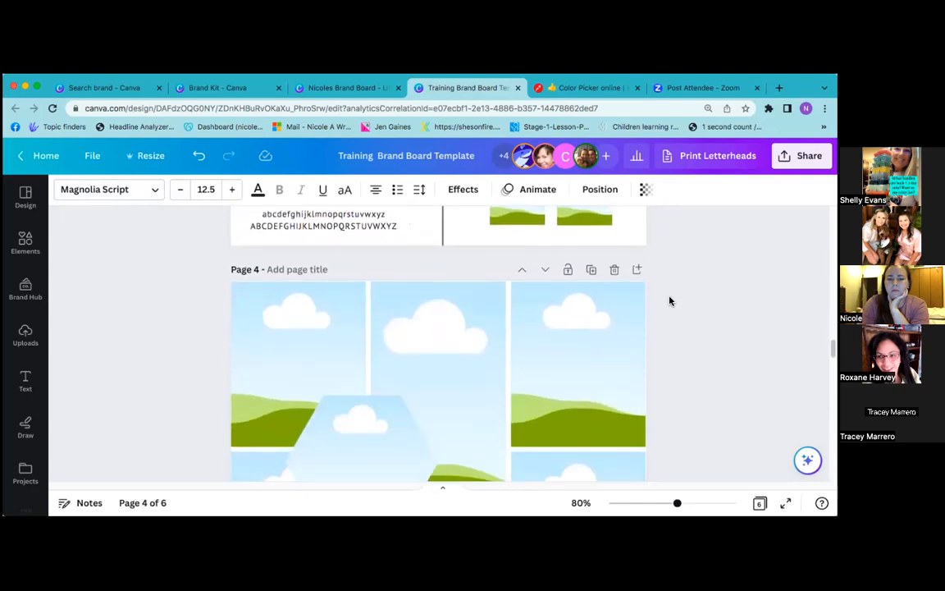
pyautogui.scroll(3, 670, 301)
pyautogui.scroll(-2, 669, 301)
pyautogui.scroll(3, 670, 301)
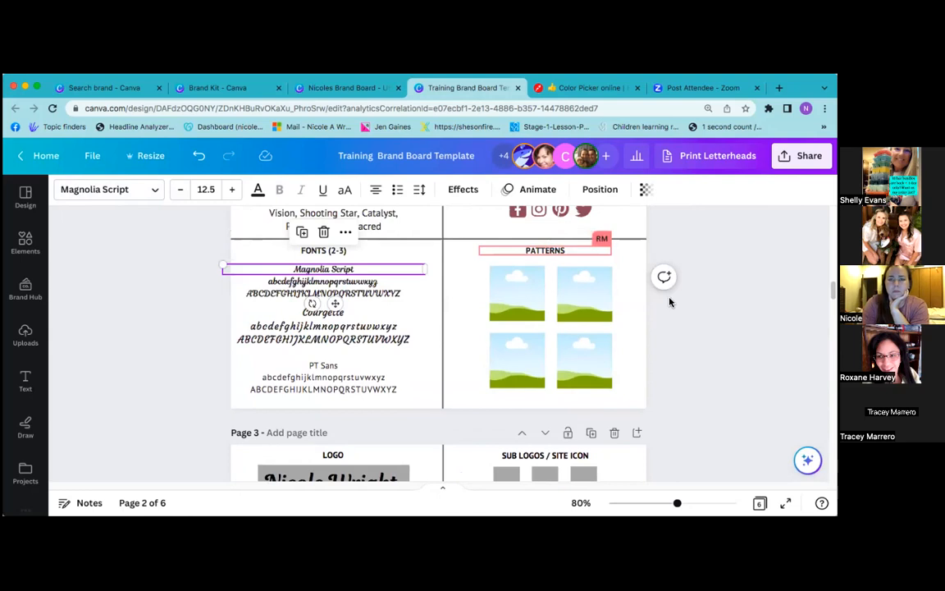
pyautogui.scroll(-5, 670, 301)
pyautogui.scroll(3, 669, 302)
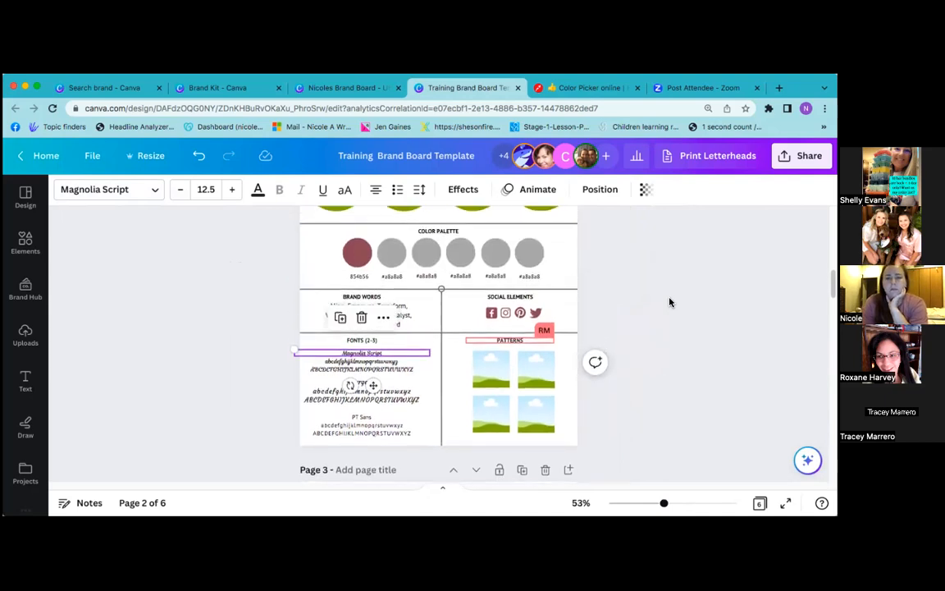
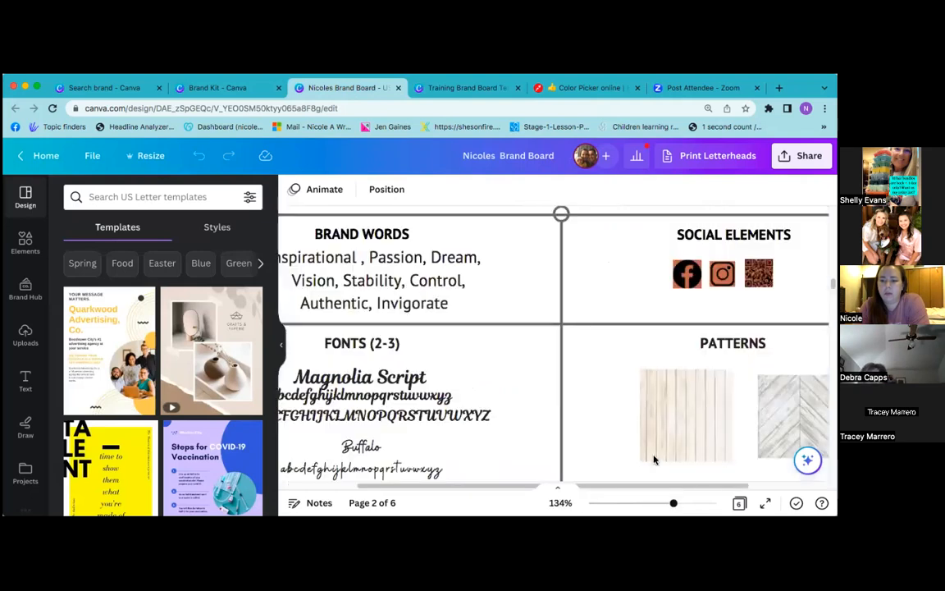
# Select the floral pattern tile, then bring up the Training Brand Board Template design
pyautogui.hscroll(3, 654, 454)
pyautogui.scroll(-2, 651, 455)
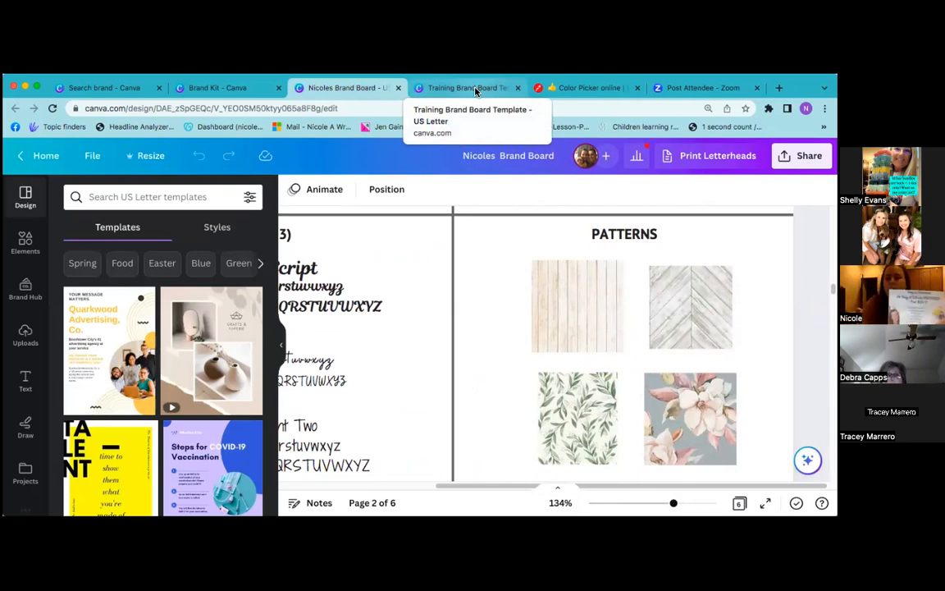
pyautogui.click(678, 421)
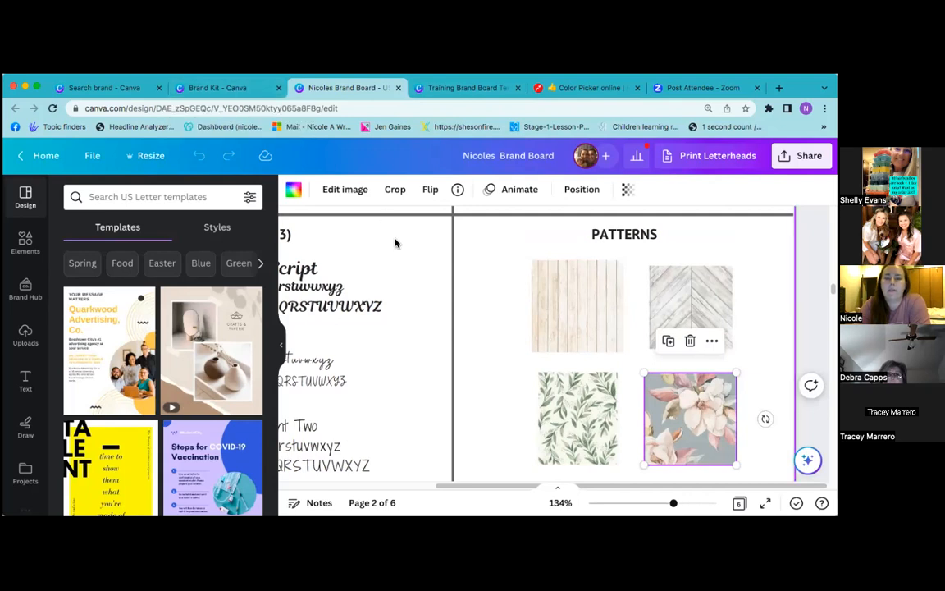
pyautogui.click(464, 88)
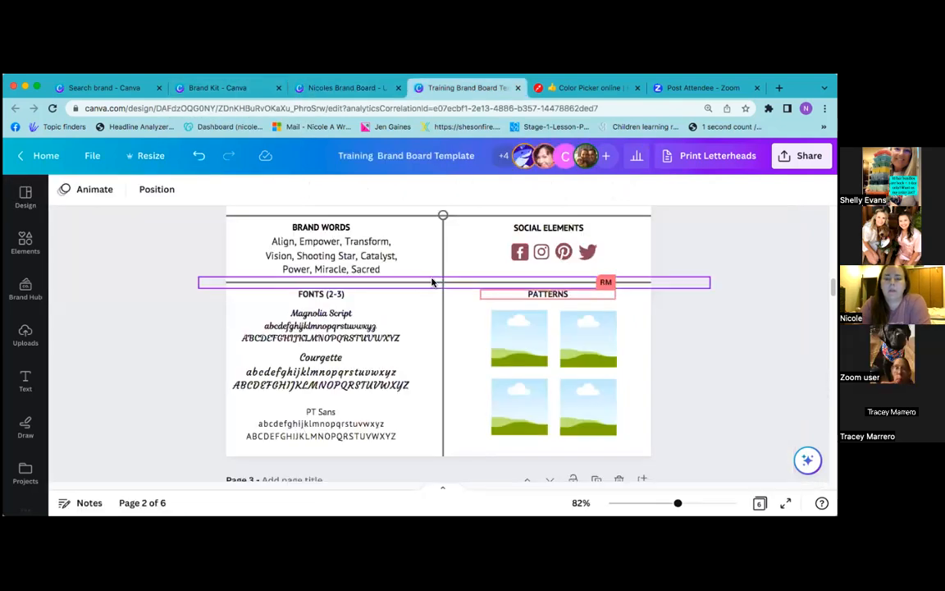
# Browse the team Brand Kit's logos, six-colour palette, fonts and empty photo, graphic and icon sections
pyautogui.click(235, 91)
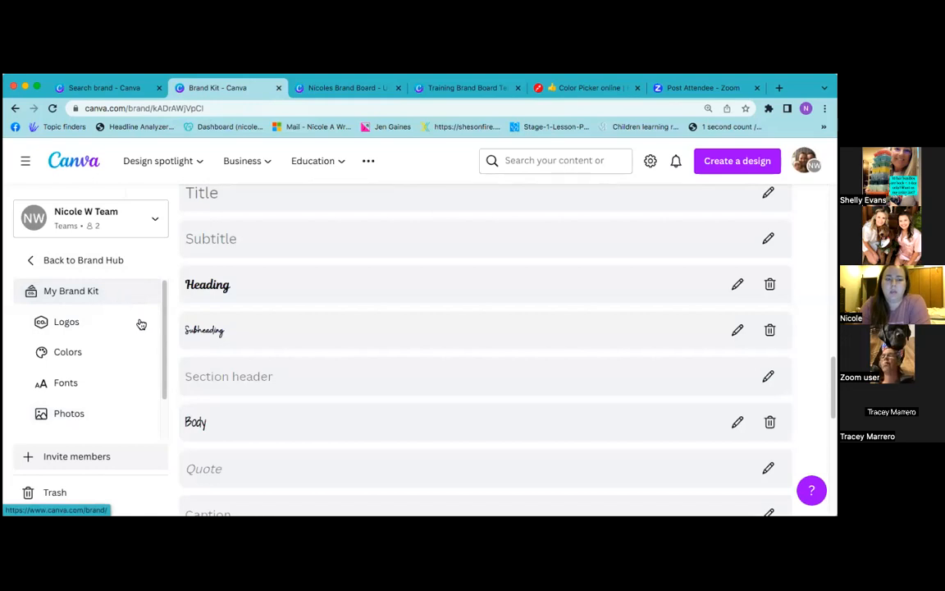
pyautogui.scroll(4, 409, 323)
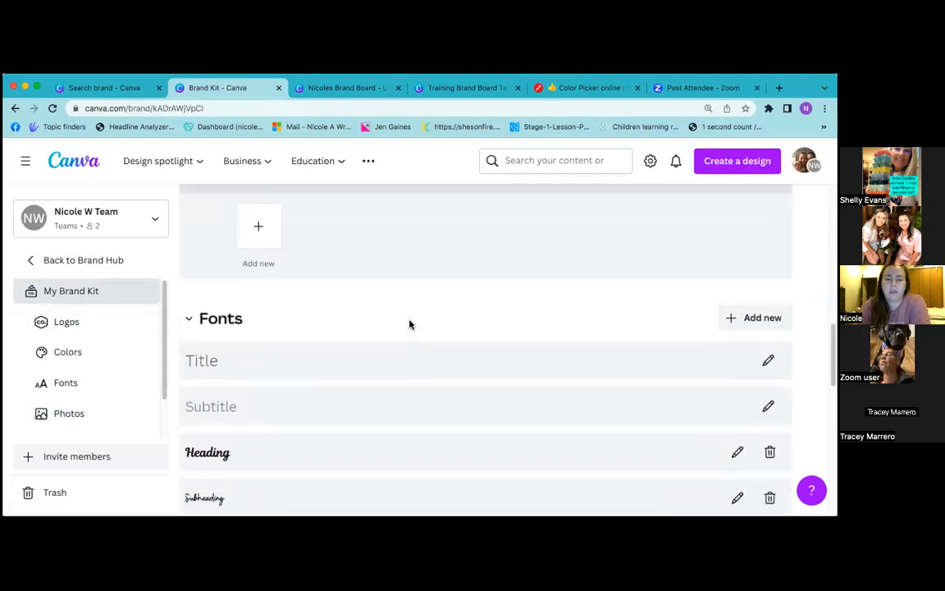
pyautogui.scroll(9, 379, 436)
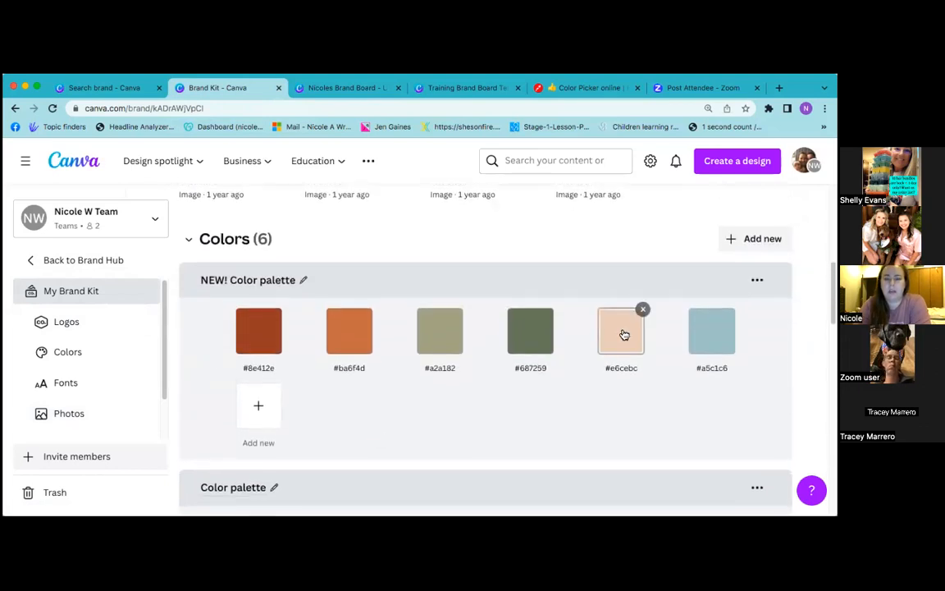
pyautogui.scroll(5, 544, 376)
pyautogui.scroll(3, 544, 376)
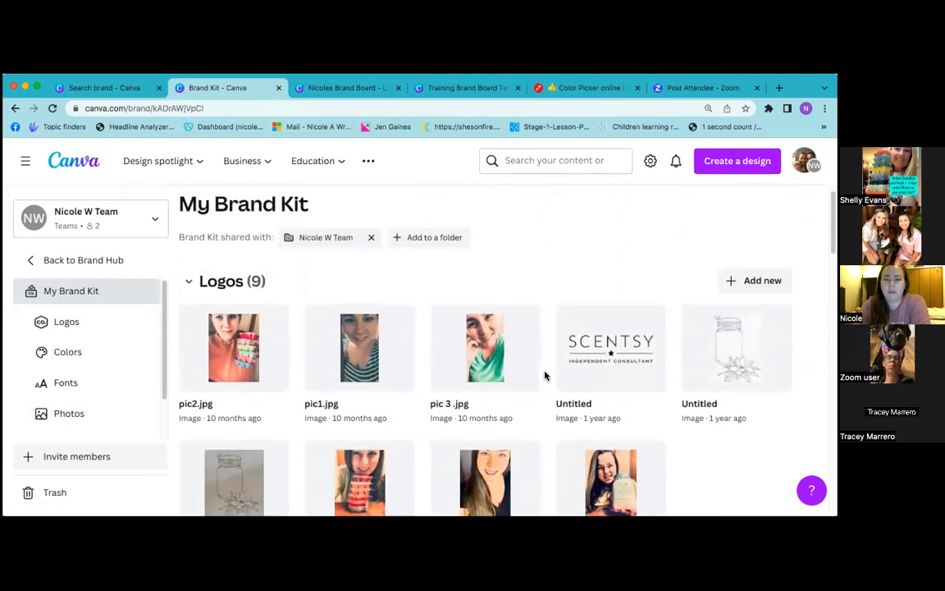
pyautogui.scroll(-7, 555, 329)
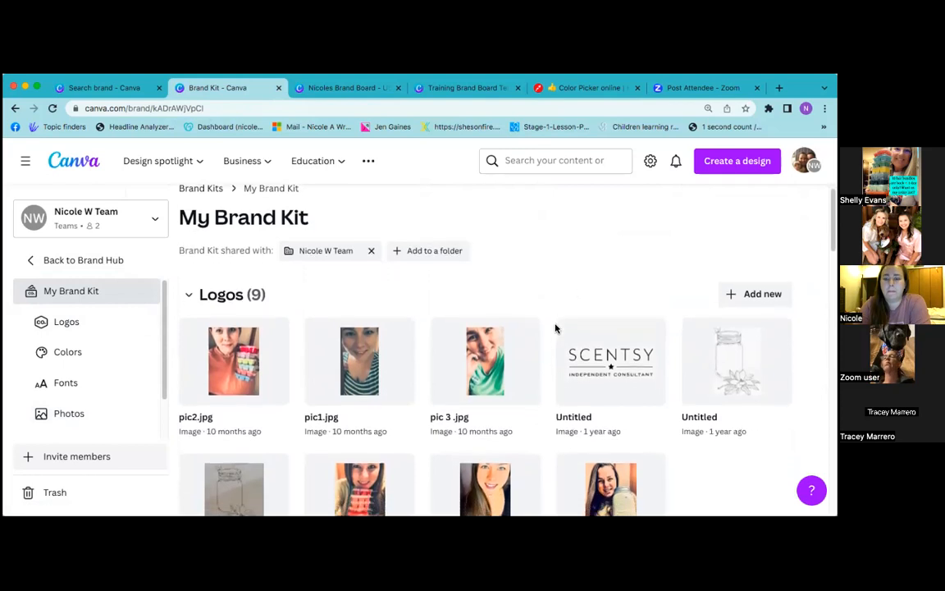
pyautogui.scroll(-4, 554, 328)
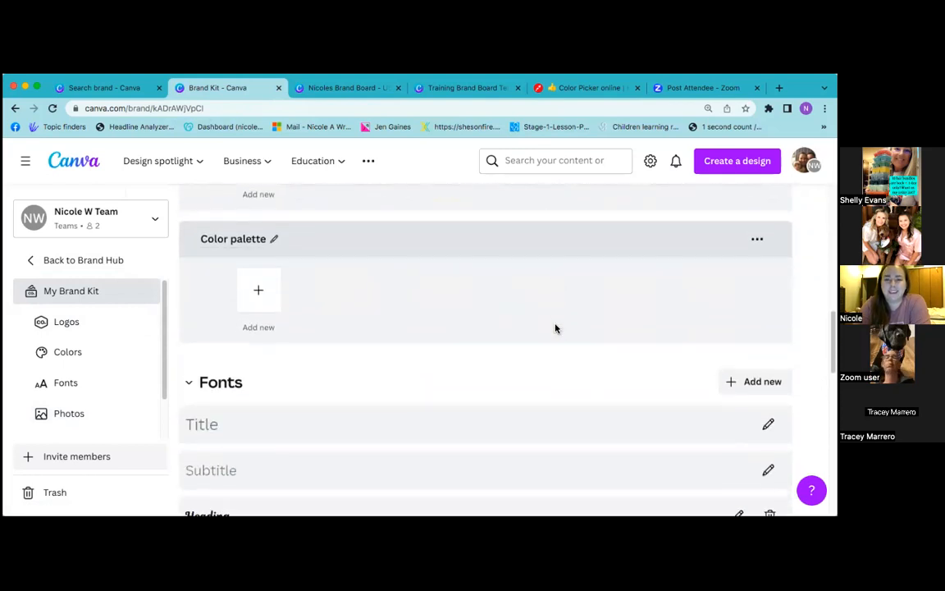
pyautogui.scroll(-4, 492, 343)
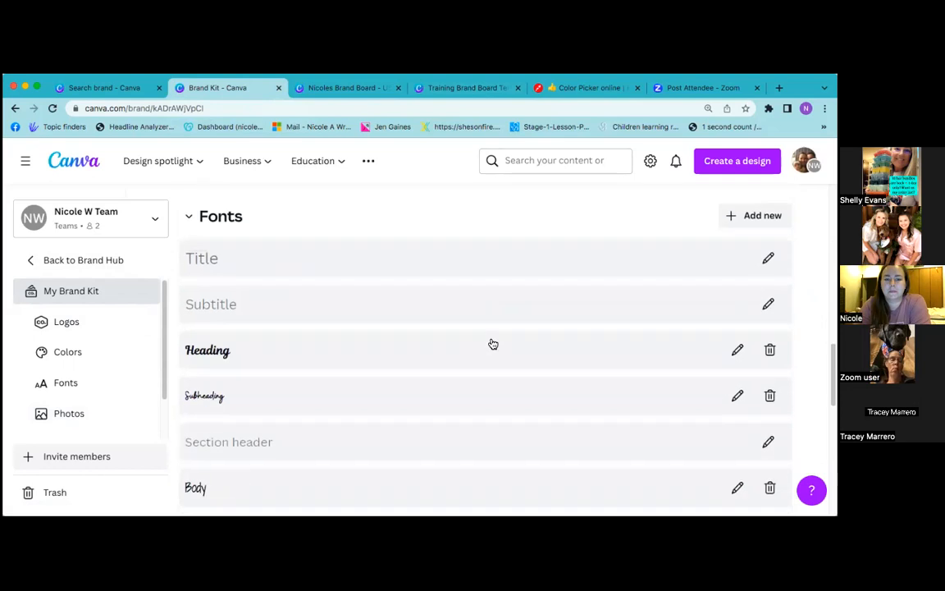
pyautogui.scroll(-3, 493, 344)
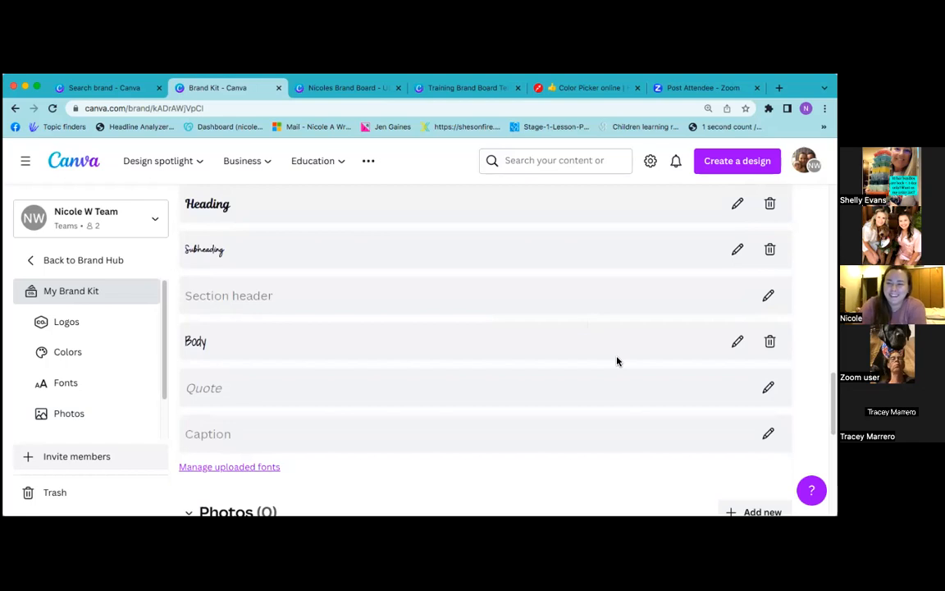
pyautogui.scroll(2, 618, 361)
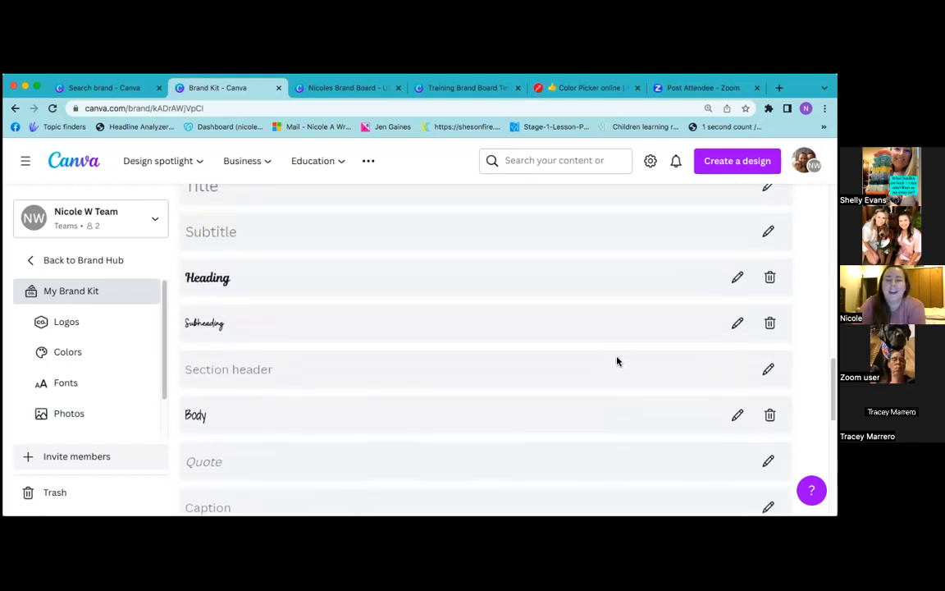
pyautogui.scroll(-8, 618, 361)
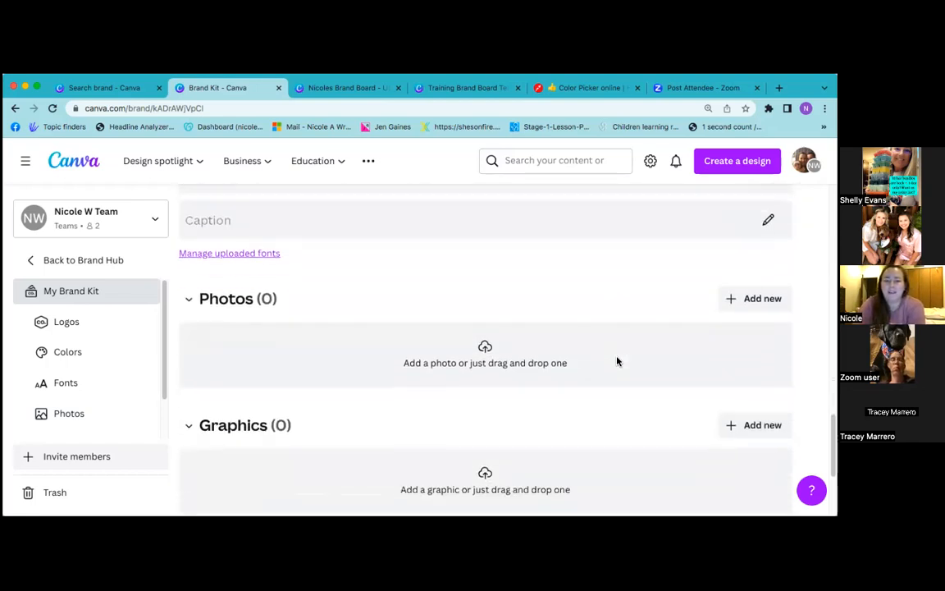
pyautogui.scroll(-3, 618, 362)
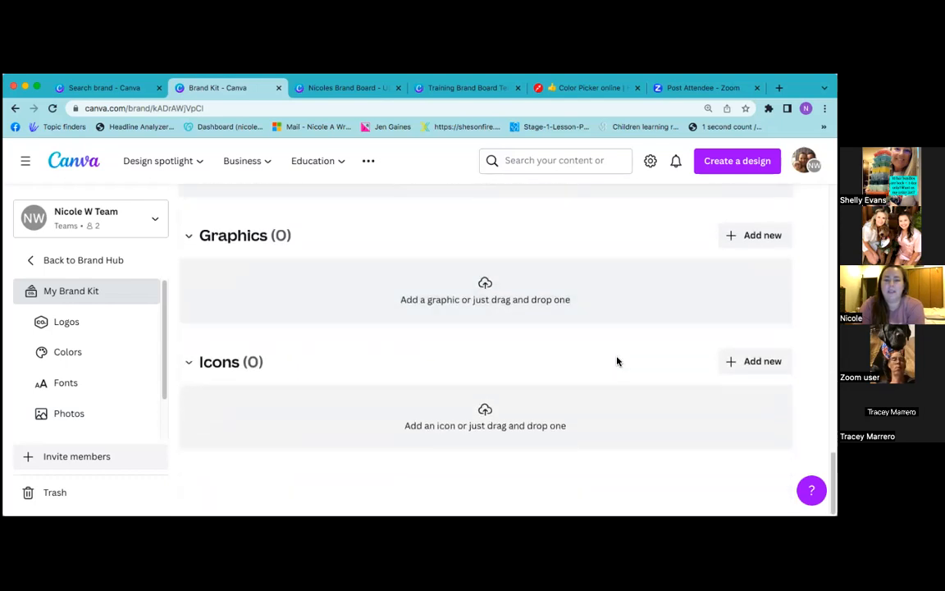
pyautogui.scroll(4, 413, 330)
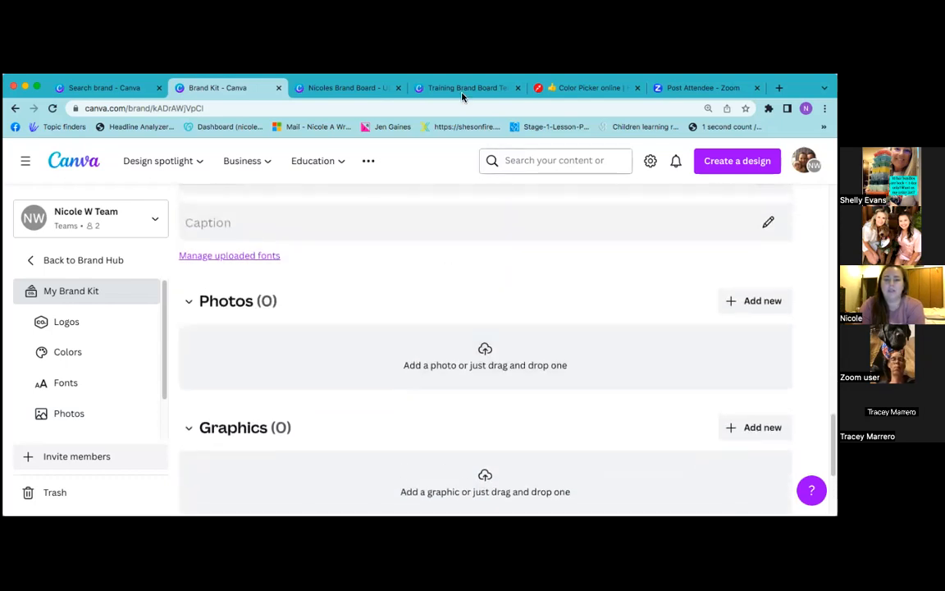
pyautogui.click(349, 87)
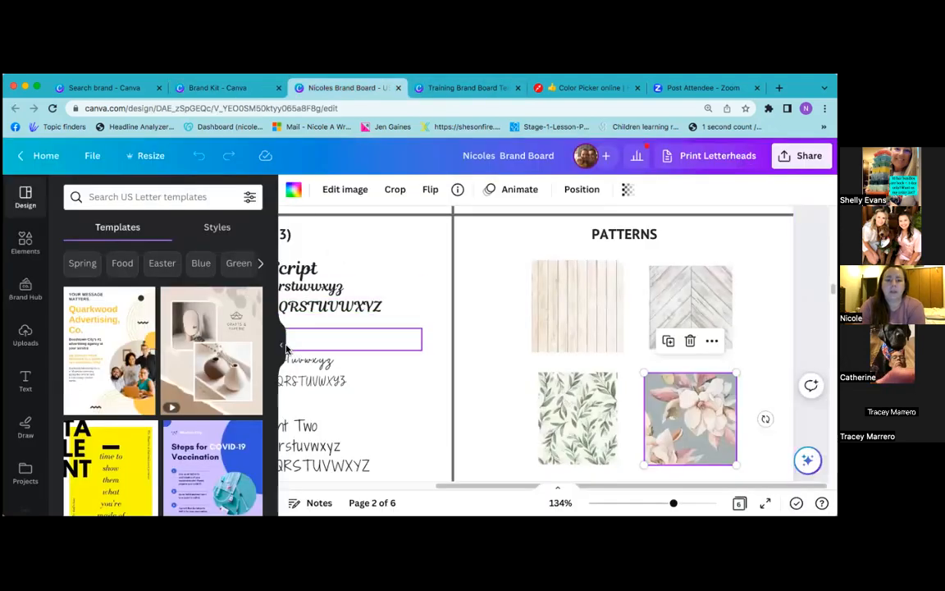
# Hide the side panel, zoom out to 51% and show the brand kit text styles
pyautogui.click(284, 340)
pyautogui.click(642, 503)
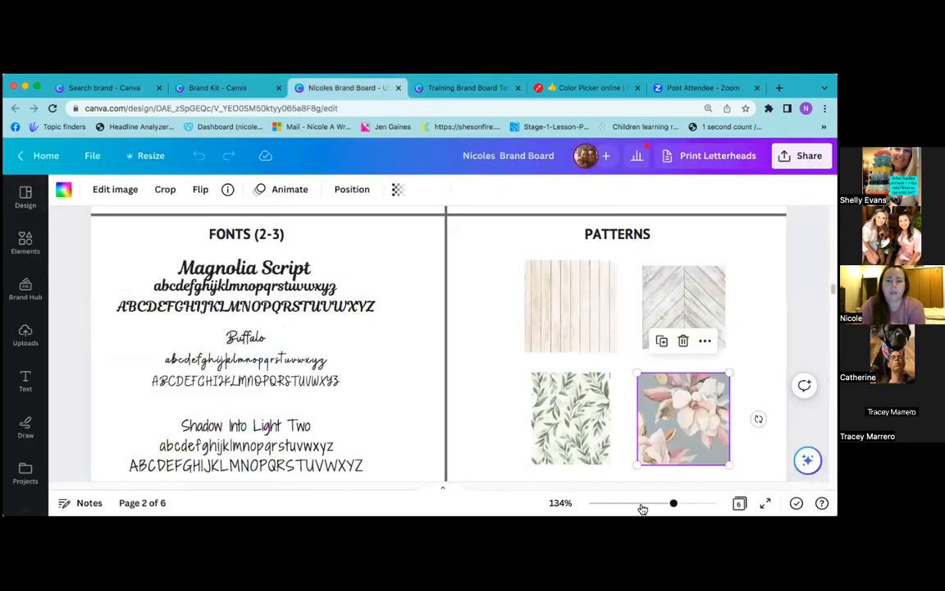
pyautogui.click(25, 380)
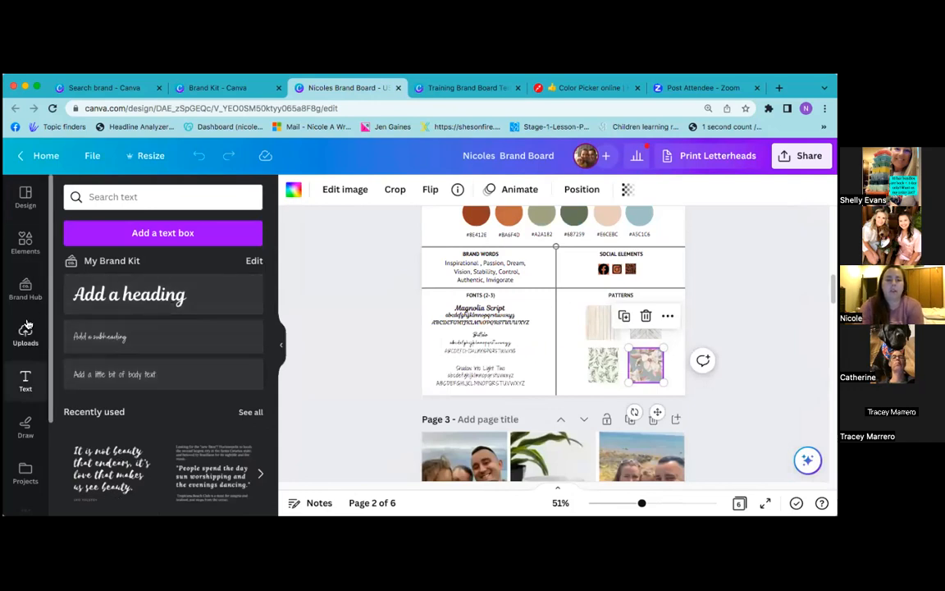
# Display the document and brand kit colours, then return to the Training Brand Board Template
pyautogui.click(297, 192)
pyautogui.click(297, 192)
pyautogui.click(299, 193)
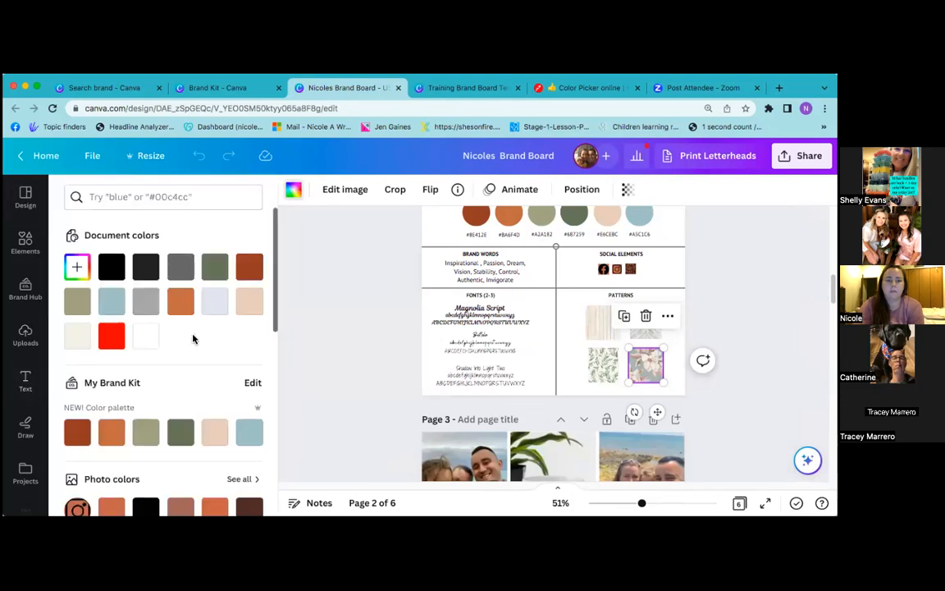
pyautogui.scroll(-2, 193, 339)
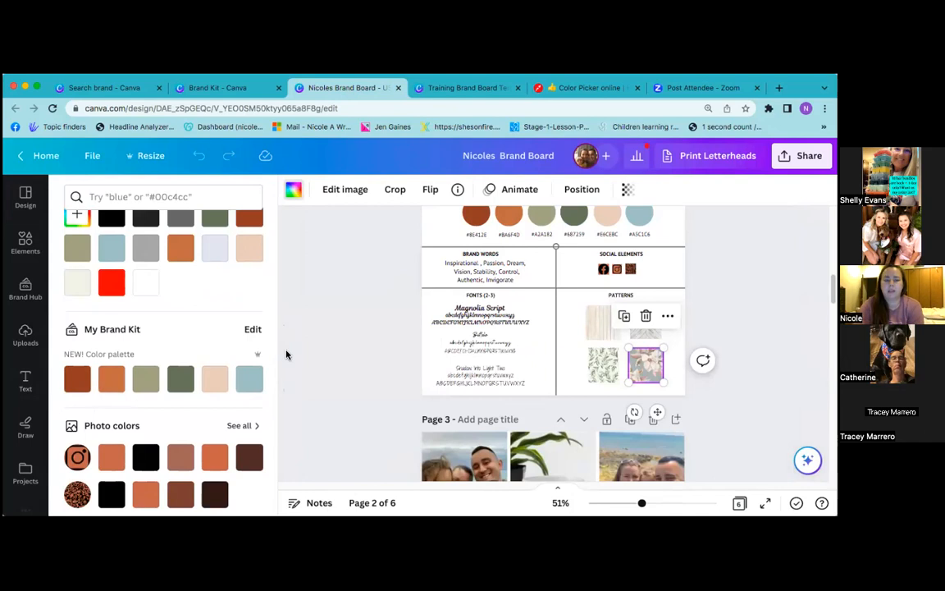
pyautogui.click(492, 88)
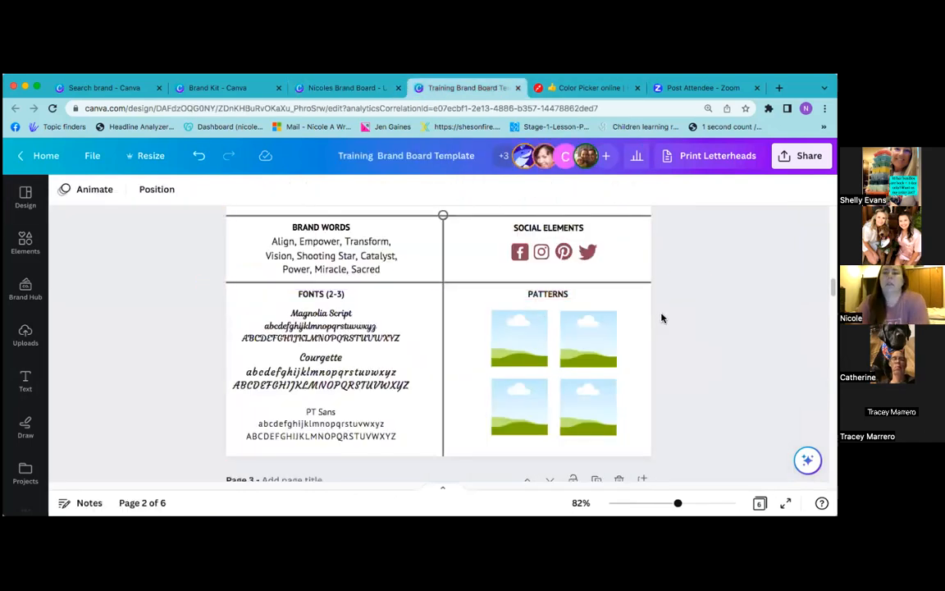
# Scroll down the template, then switch to the personal brand board's page 2 with palette and patterns
pyautogui.scroll(-2, 663, 318)
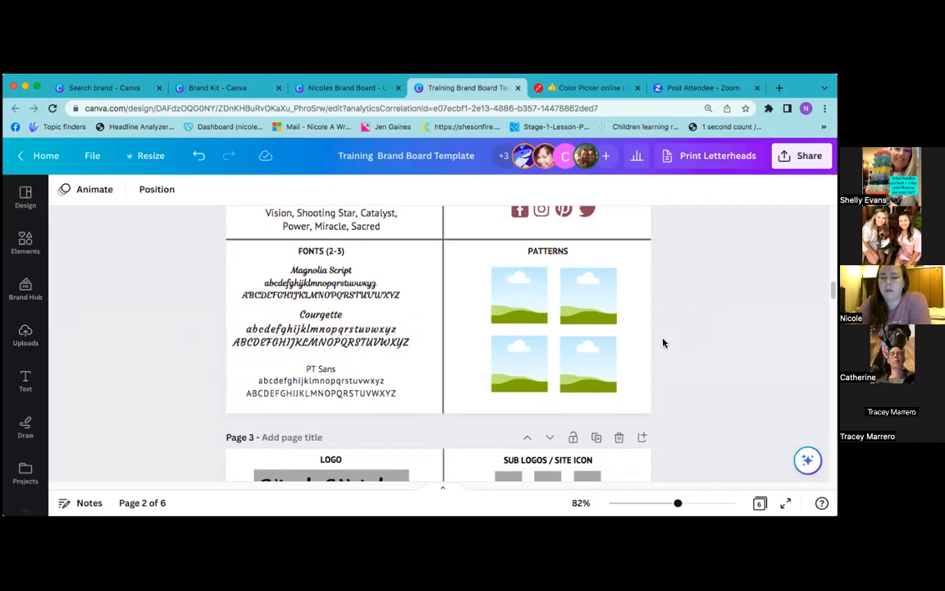
pyautogui.scroll(-15, 668, 343)
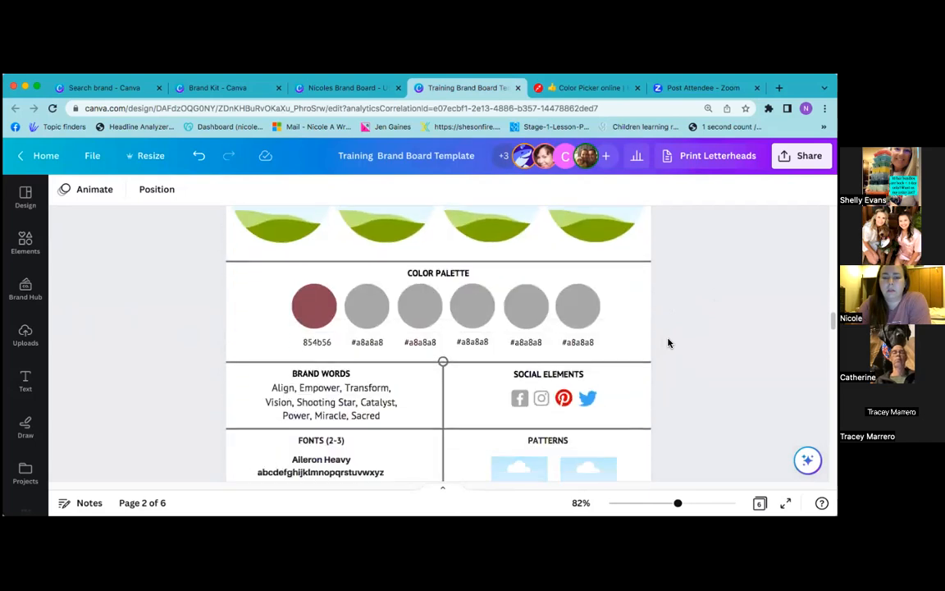
pyautogui.scroll(-6, 668, 343)
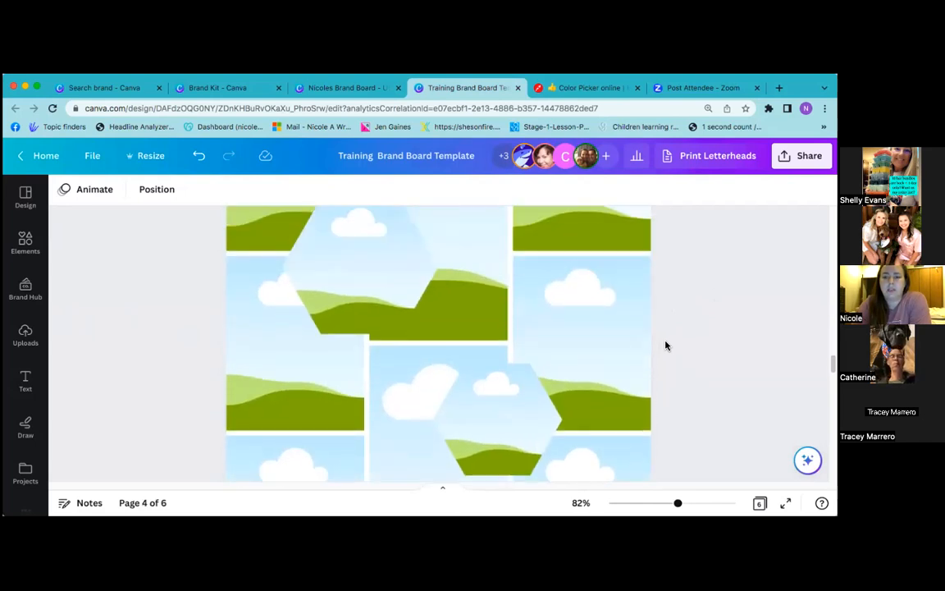
pyautogui.scroll(-8, 665, 346)
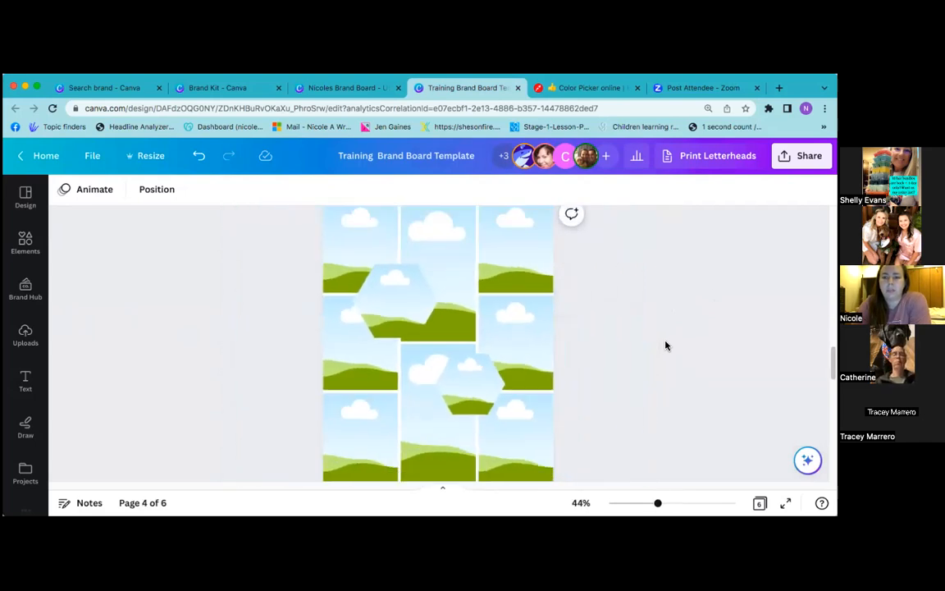
pyautogui.scroll(-4, 665, 346)
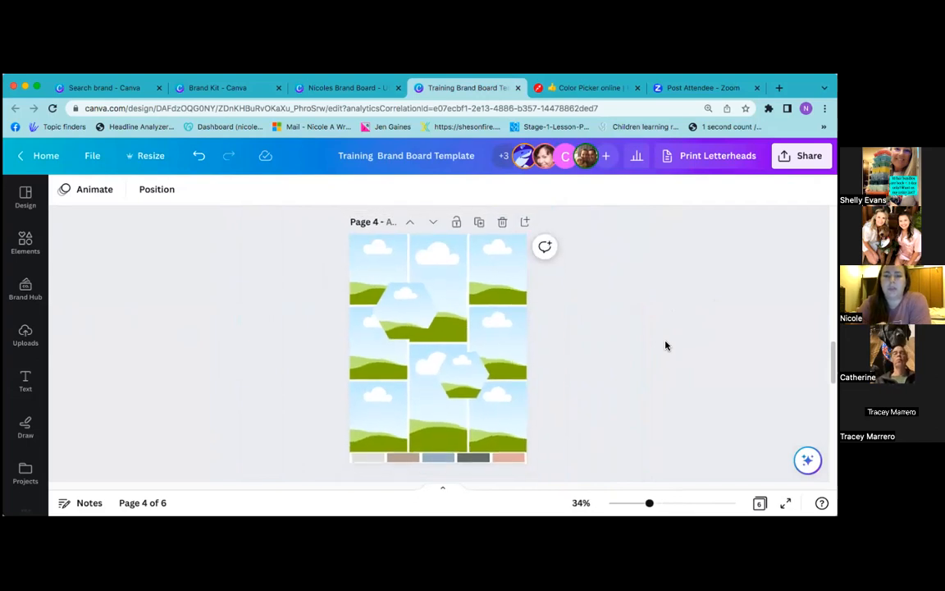
pyautogui.click(356, 92)
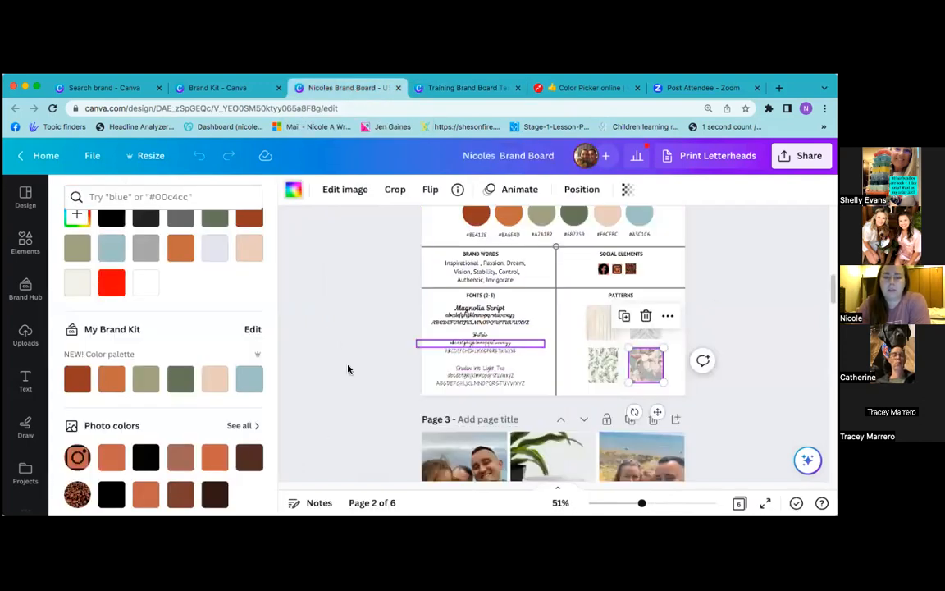
# Zoom out and scroll through the personal mood board and statements pages
pyautogui.scroll(-3, 359, 350)
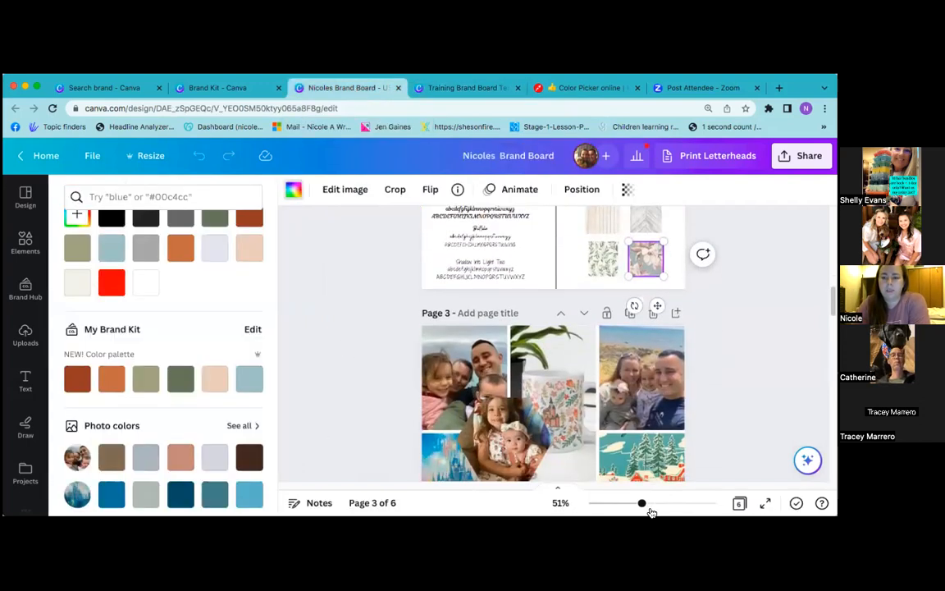
pyautogui.click(657, 505)
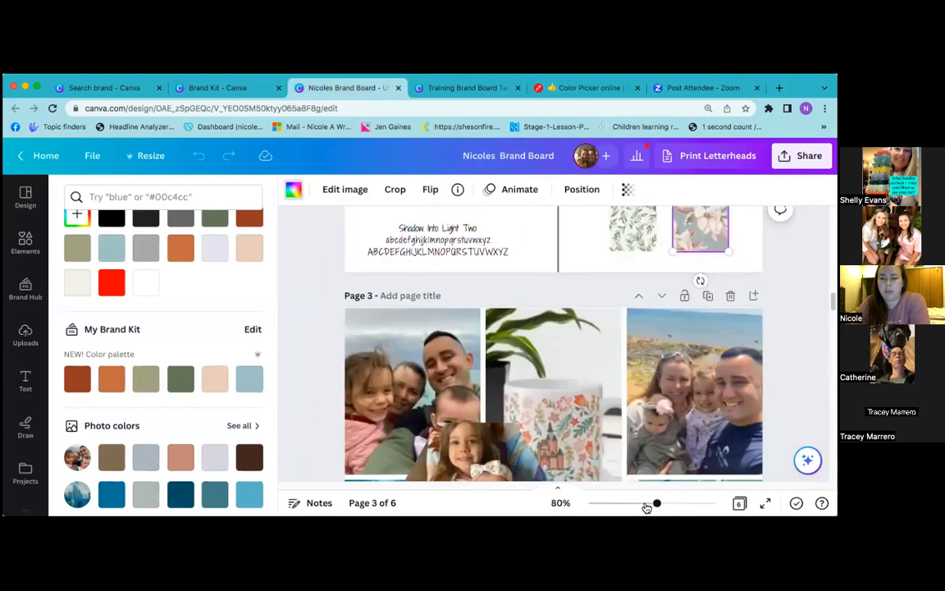
pyautogui.click(646, 504)
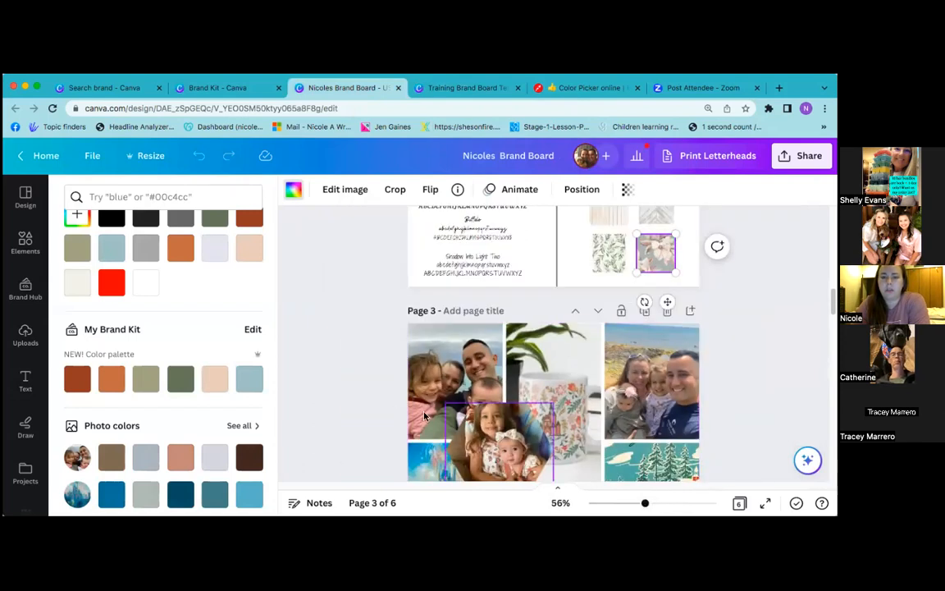
pyautogui.rightClick(328, 377)
pyautogui.press('Escape')
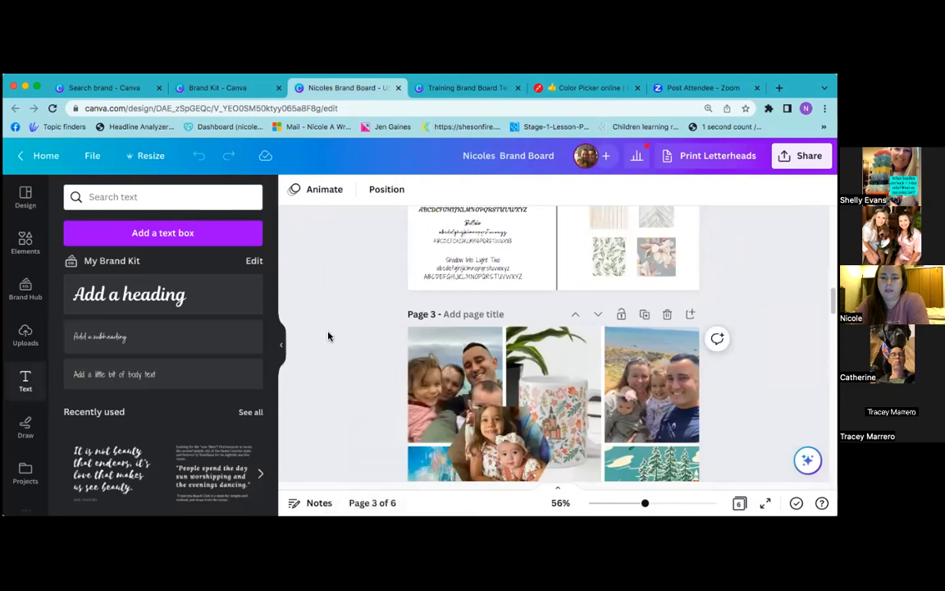
pyautogui.scroll(-2, 363, 388)
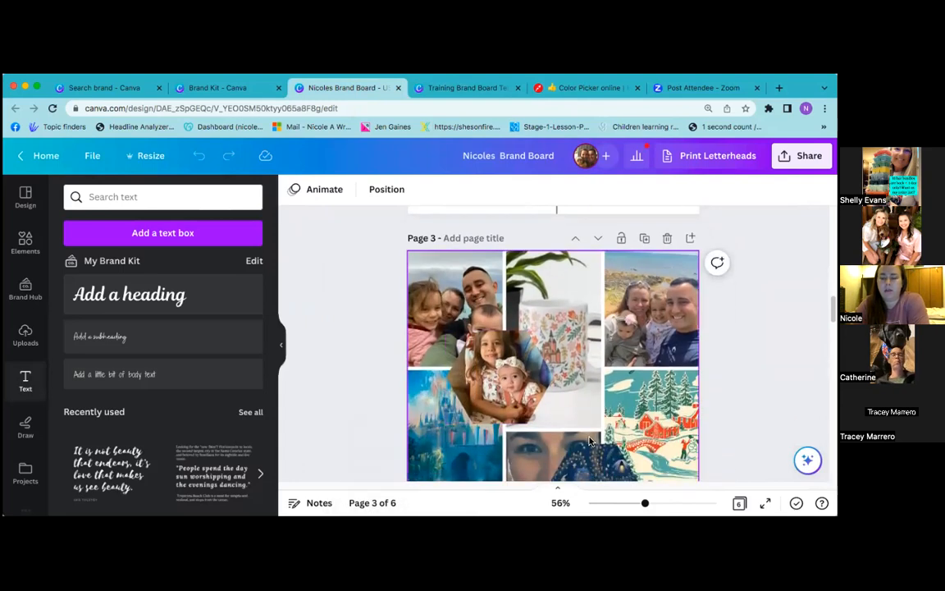
pyautogui.moveTo(643, 507); pyautogui.dragTo(631, 503)
pyautogui.scroll(-1, 666, 407)
pyautogui.scroll(-1, 666, 407)
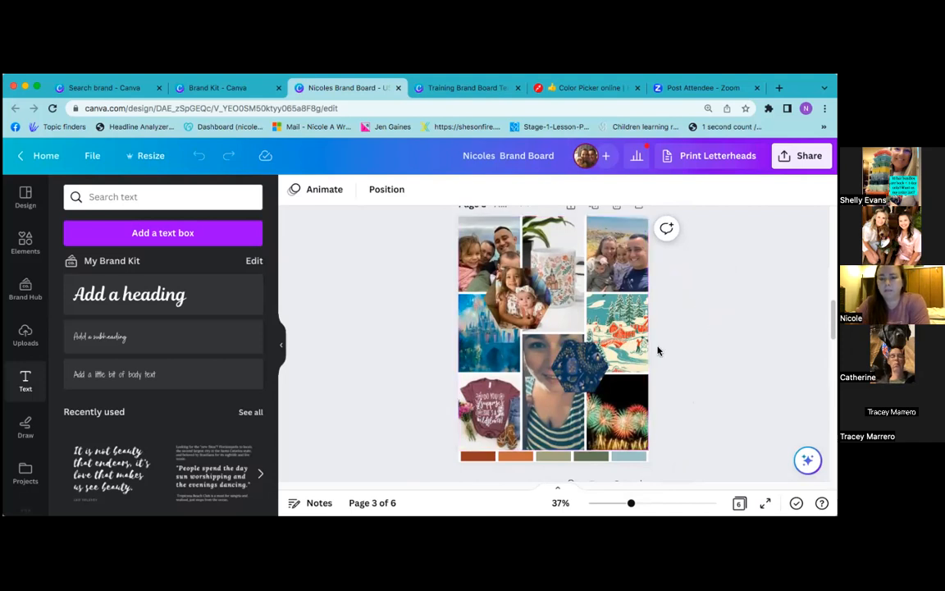
pyautogui.scroll(-1, 657, 352)
pyautogui.scroll(1, 657, 351)
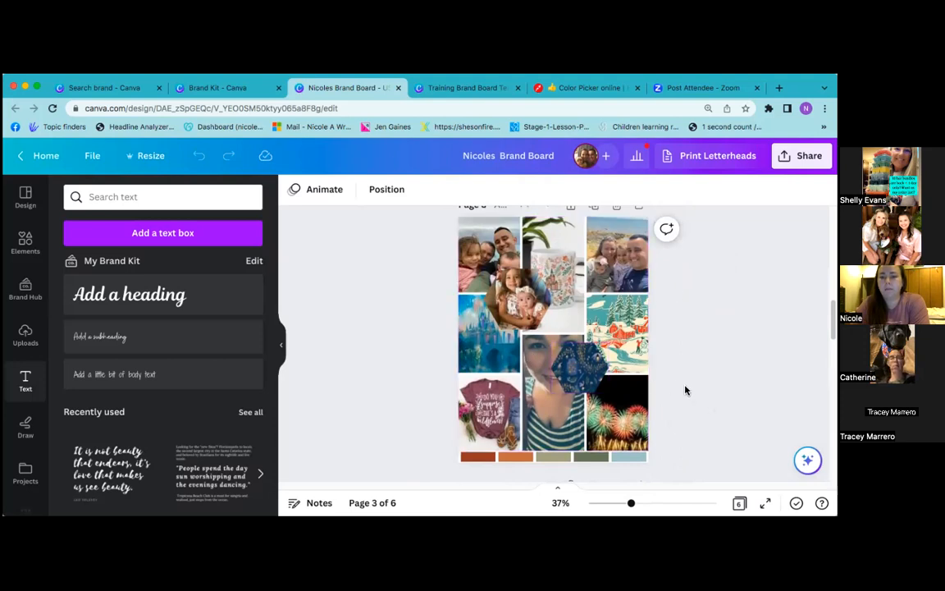
pyautogui.scroll(-3, 686, 390)
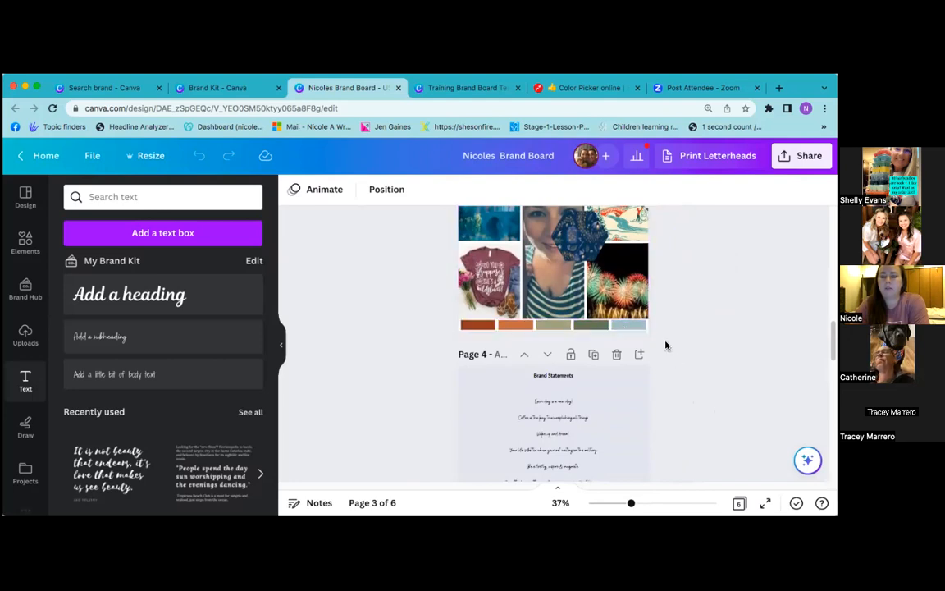
pyautogui.scroll(-3, 661, 291)
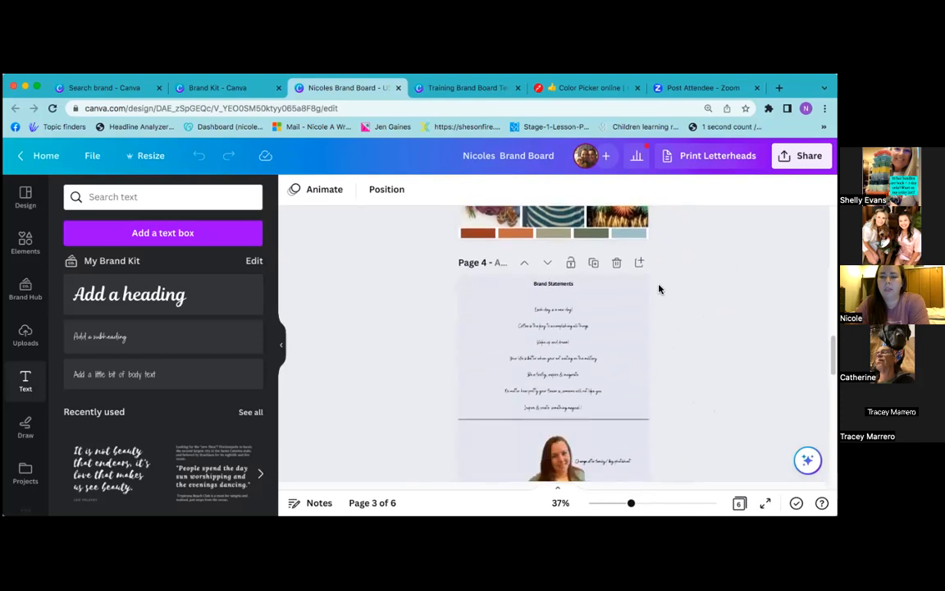
# Switch back to the Training Brand Board Template and scroll down its pages
pyautogui.click(465, 88)
pyautogui.scroll(-1, 604, 354)
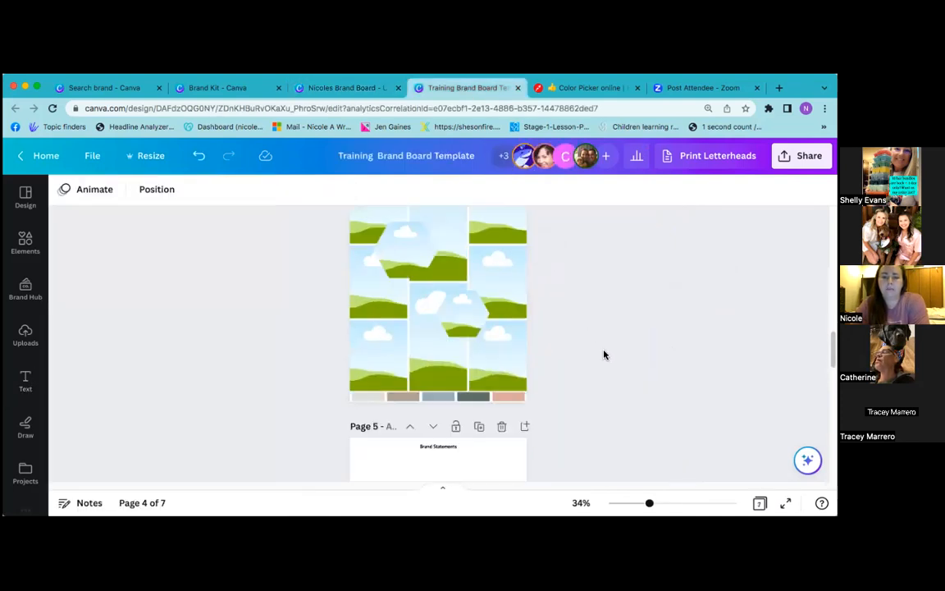
pyautogui.scroll(-5, 604, 355)
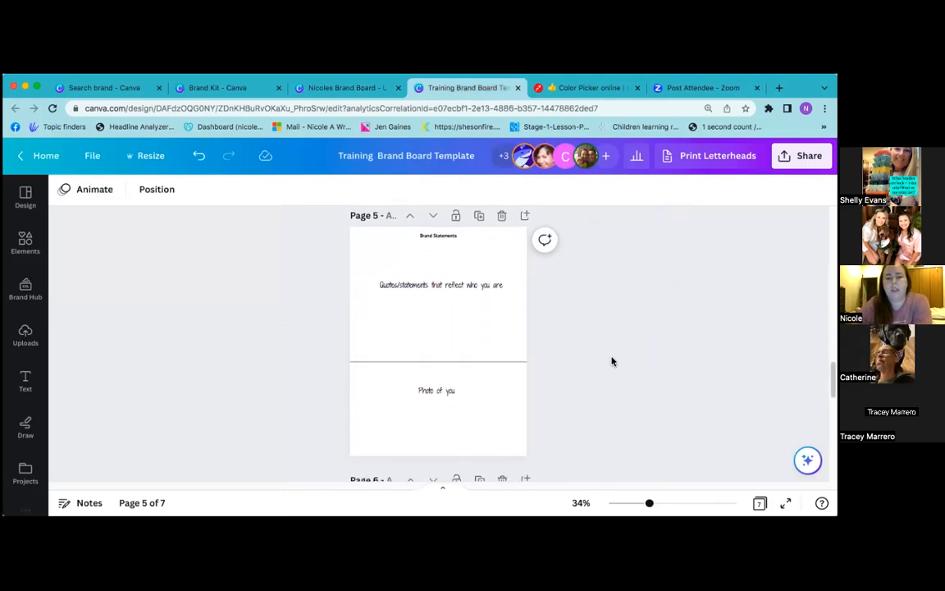
# Select the Brand Statements page and scroll through the Extra pictures pages, then return to the personal design
pyautogui.scroll(-1, 612, 361)
pyautogui.click(460, 293)
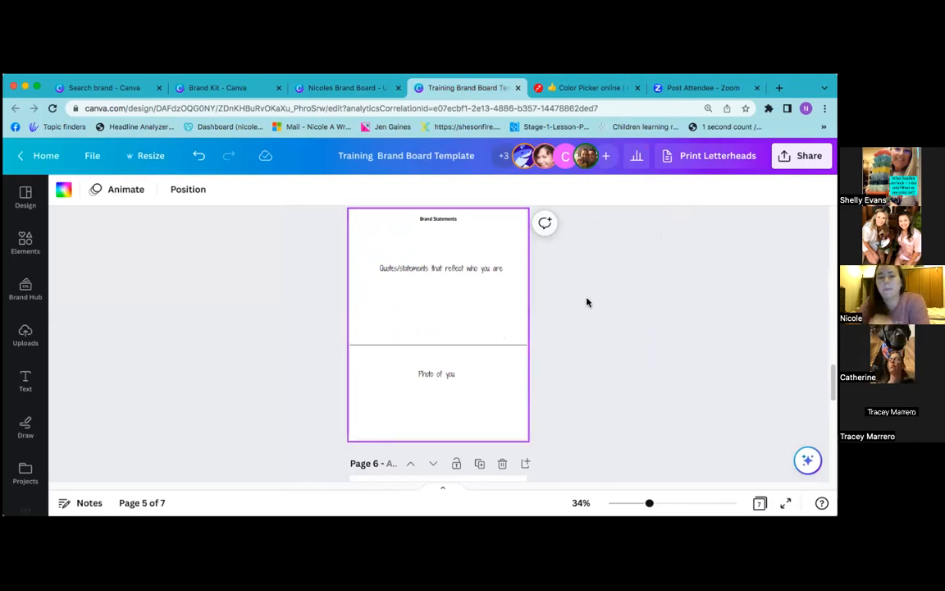
pyautogui.scroll(-3, 592, 368)
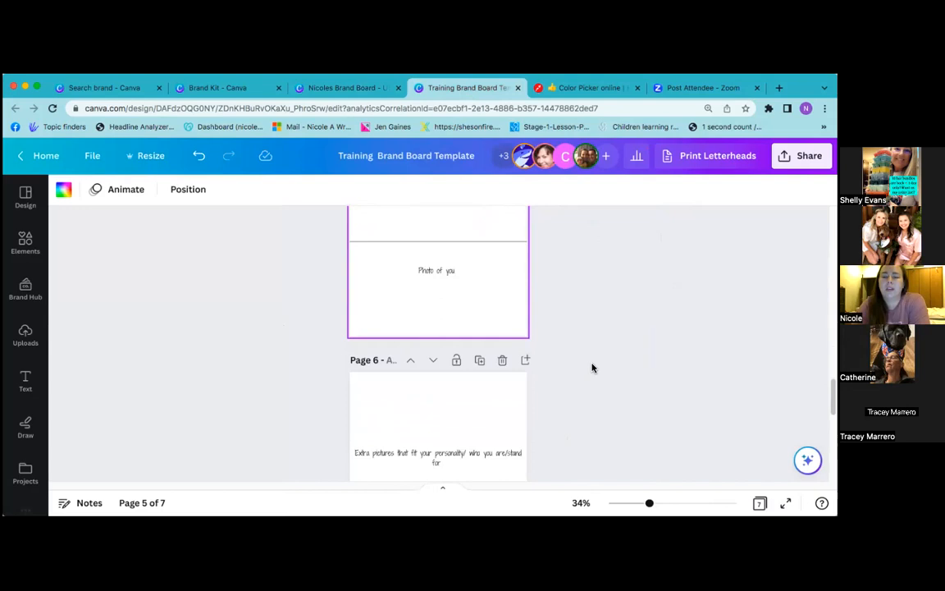
pyautogui.scroll(2, 591, 366)
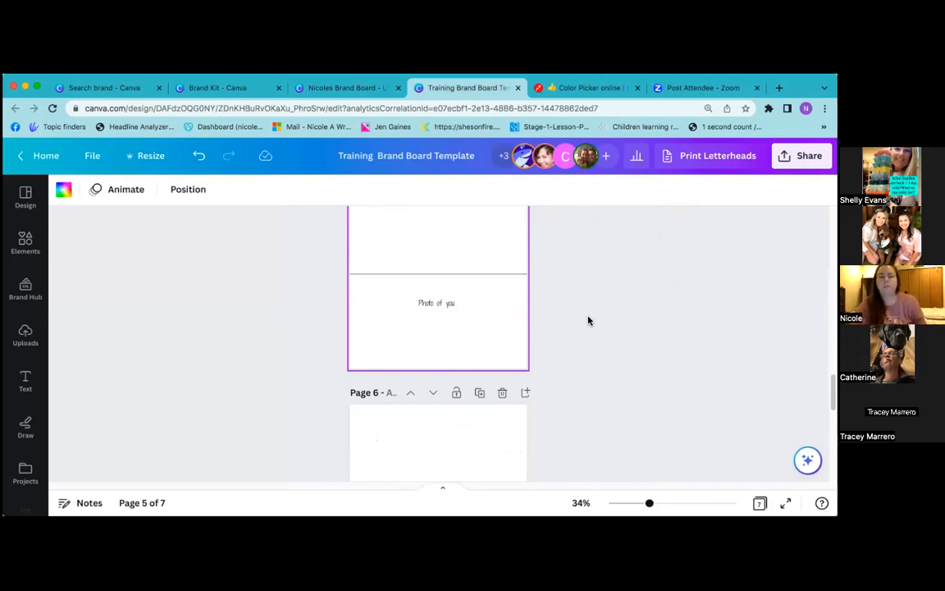
pyautogui.scroll(-5, 595, 311)
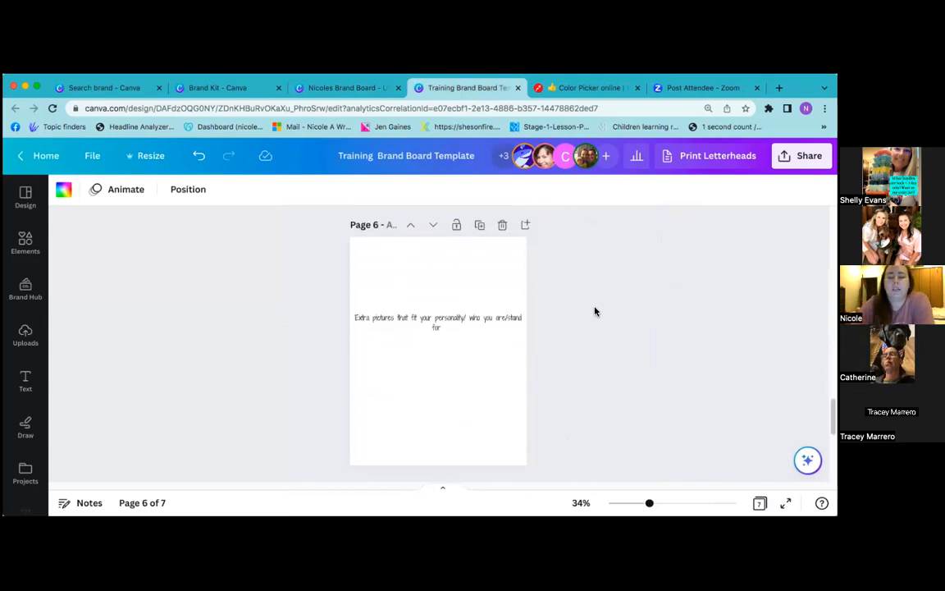
pyautogui.scroll(-2, 595, 311)
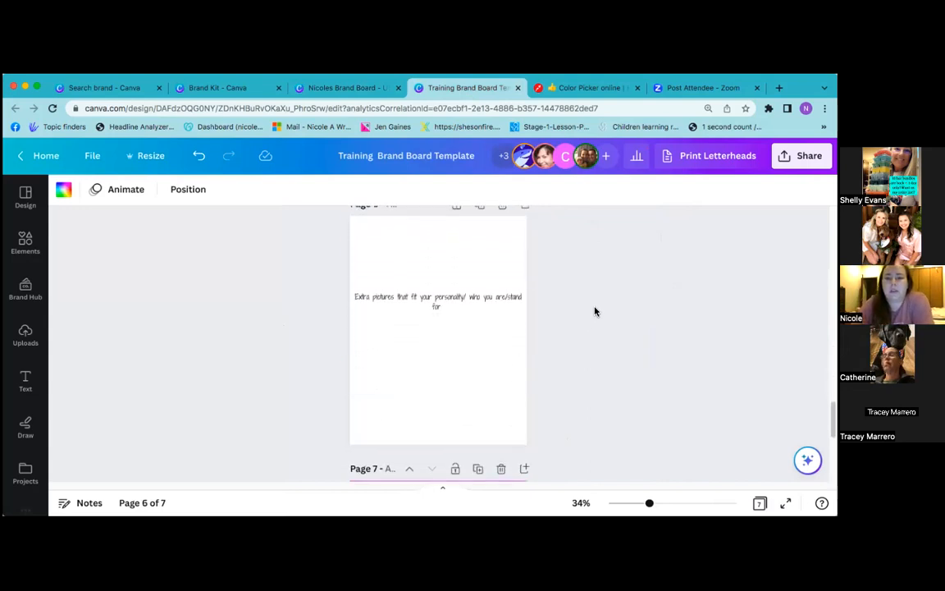
pyautogui.scroll(-2, 595, 311)
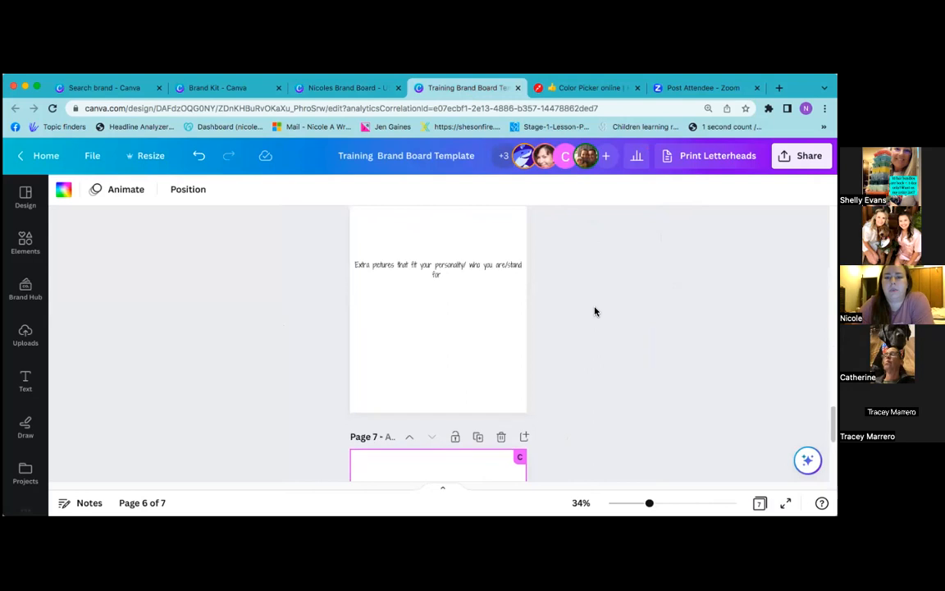
pyautogui.scroll(-3, 595, 311)
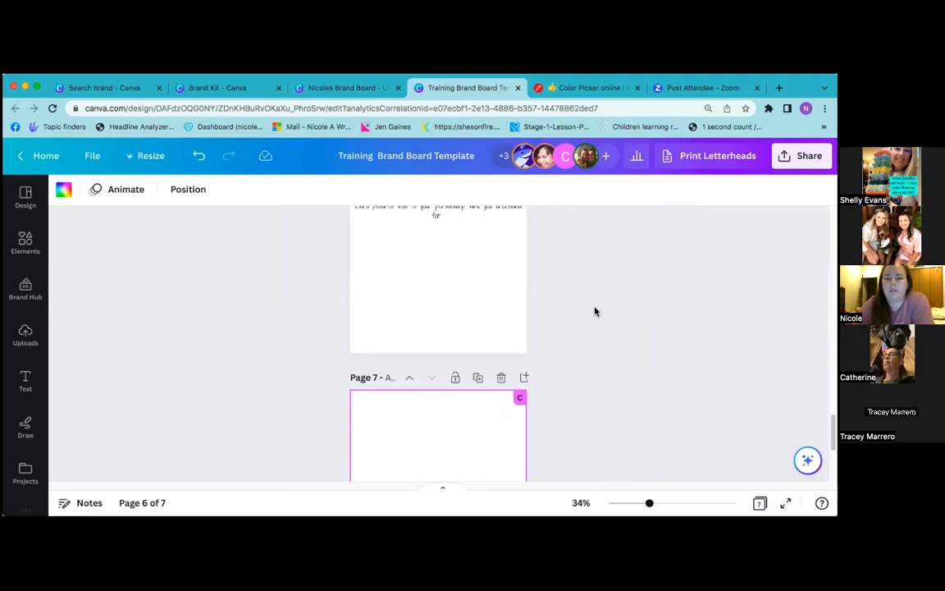
pyautogui.scroll(3, 596, 311)
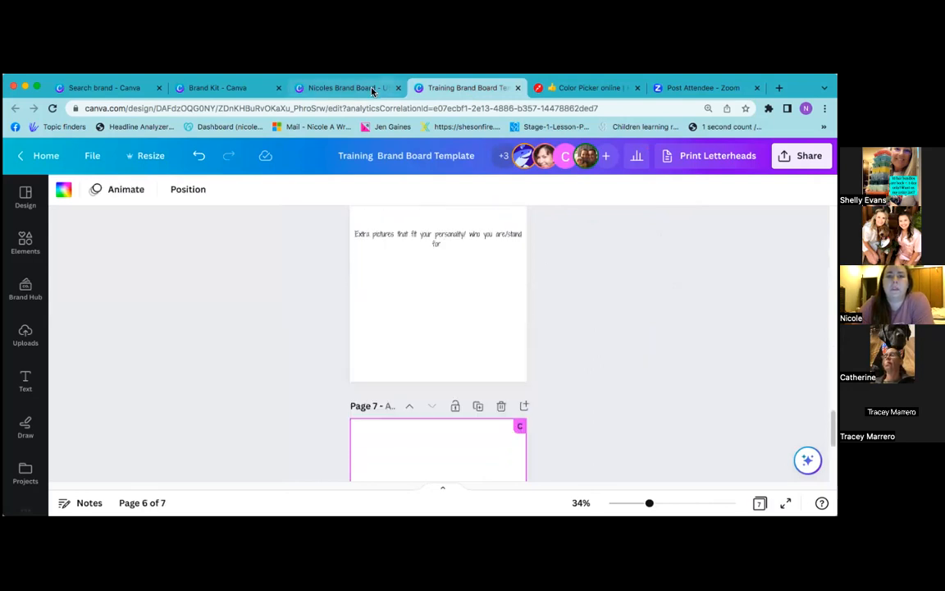
pyautogui.click(371, 88)
pyautogui.scroll(-5, 655, 366)
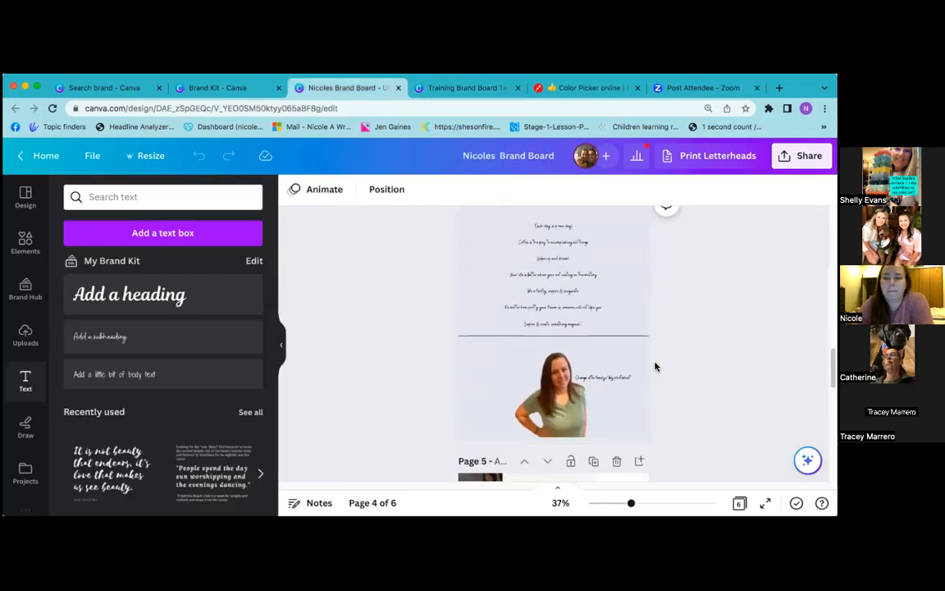
pyautogui.scroll(-2, 654, 366)
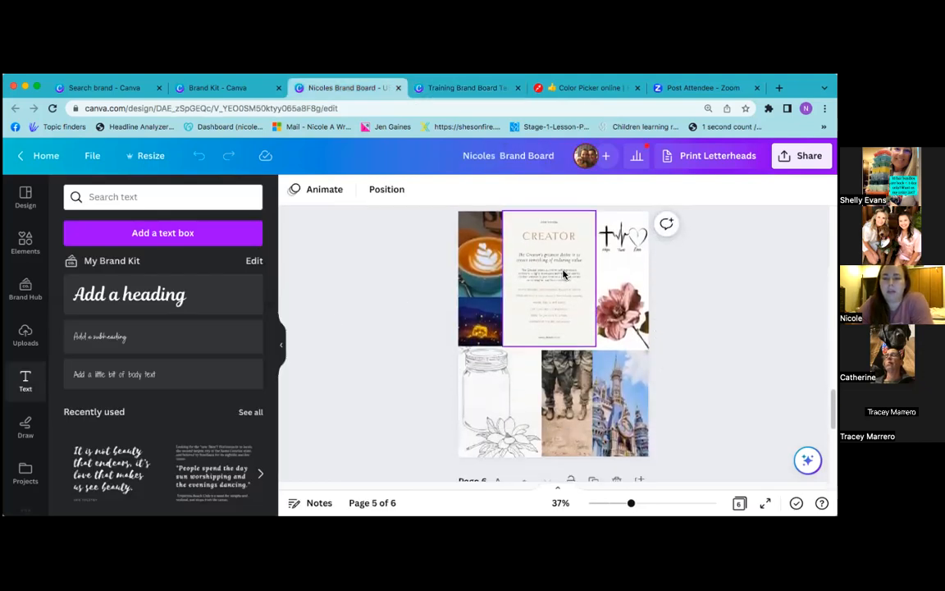
pyautogui.click(556, 290)
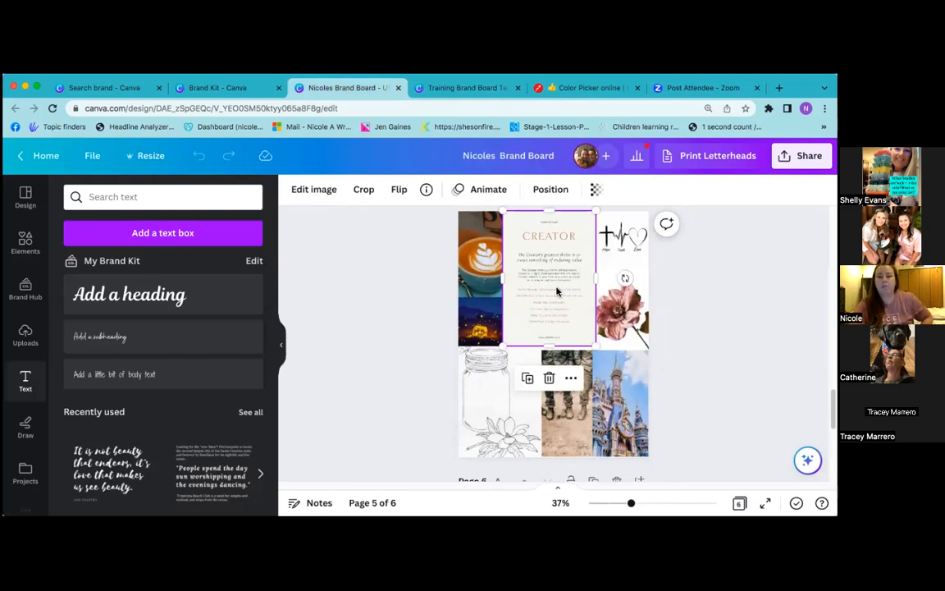
pyautogui.click(624, 246)
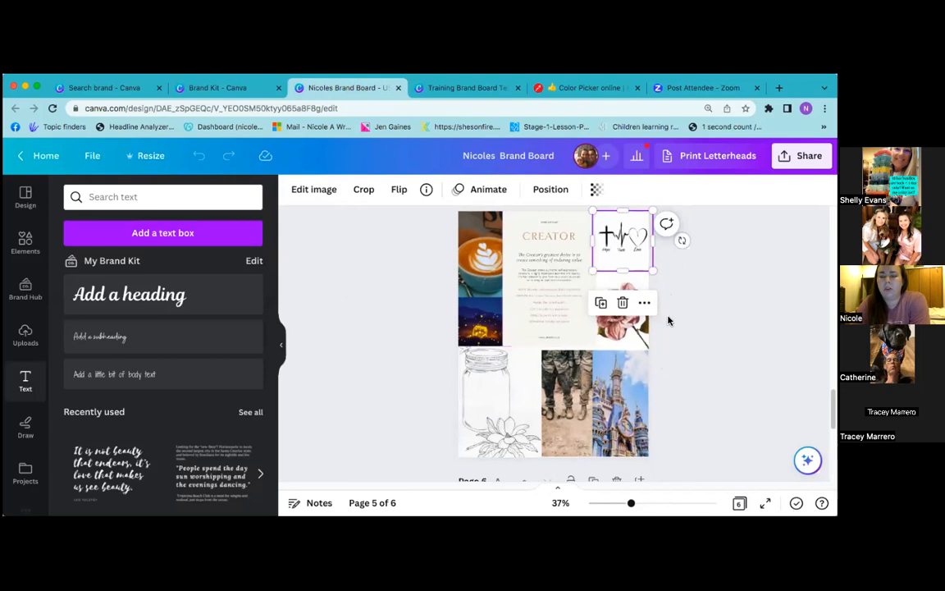
pyautogui.click(629, 334)
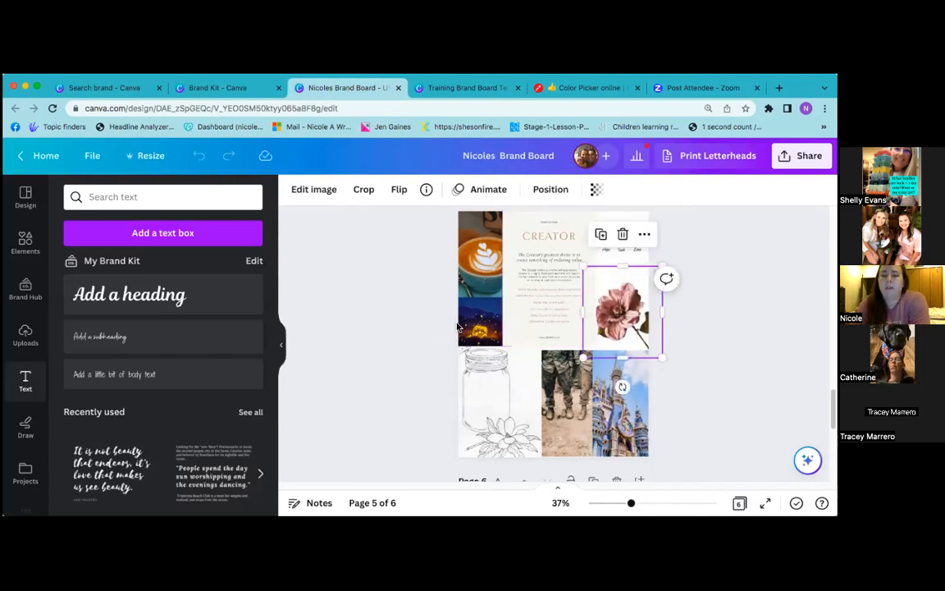
pyautogui.click(473, 288)
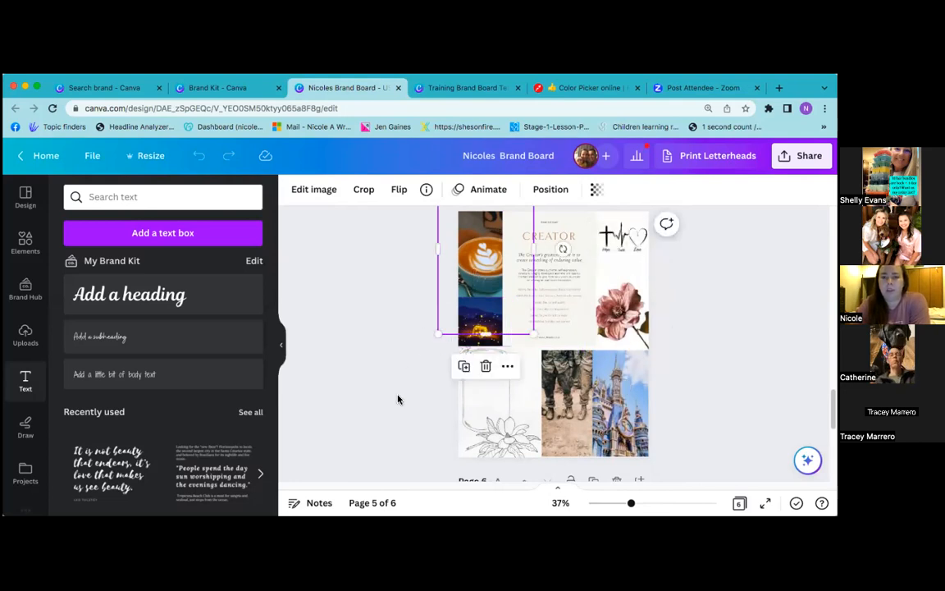
pyautogui.click(478, 322)
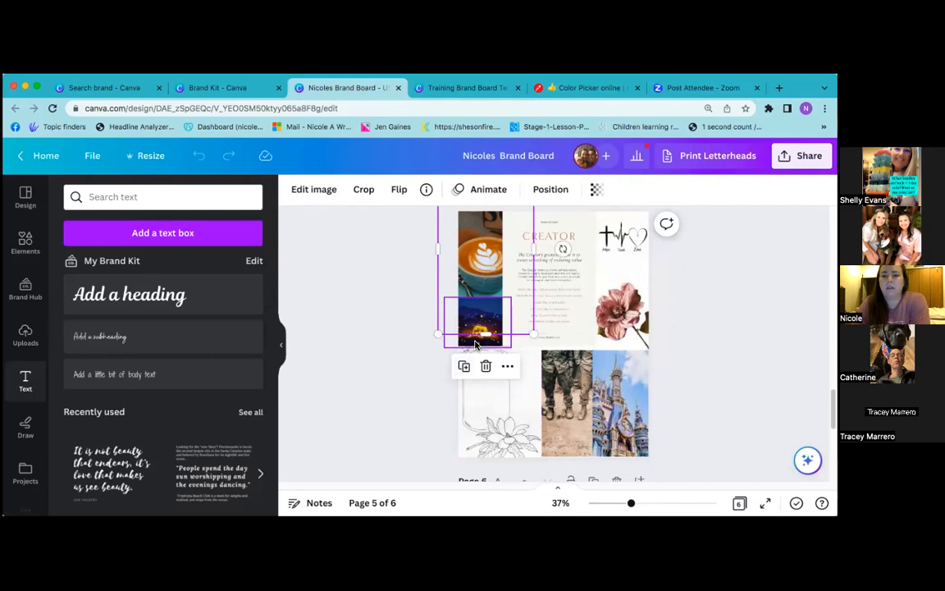
pyautogui.click(480, 389)
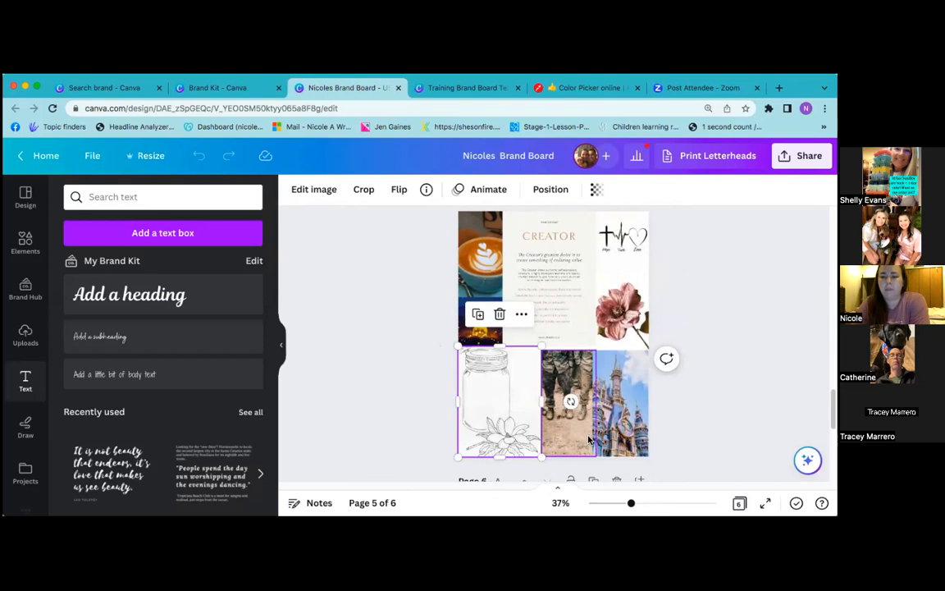
pyautogui.click(608, 406)
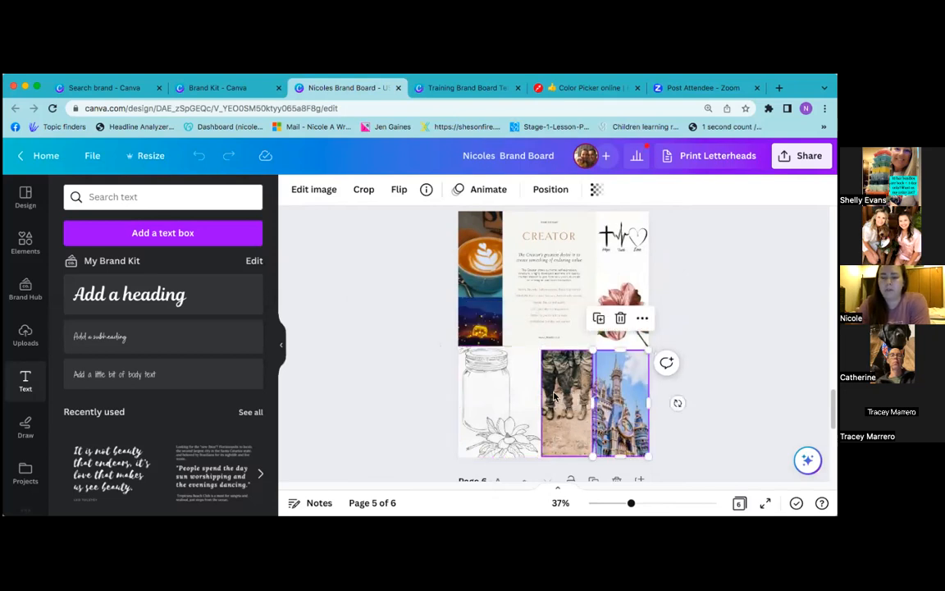
pyautogui.click(568, 421)
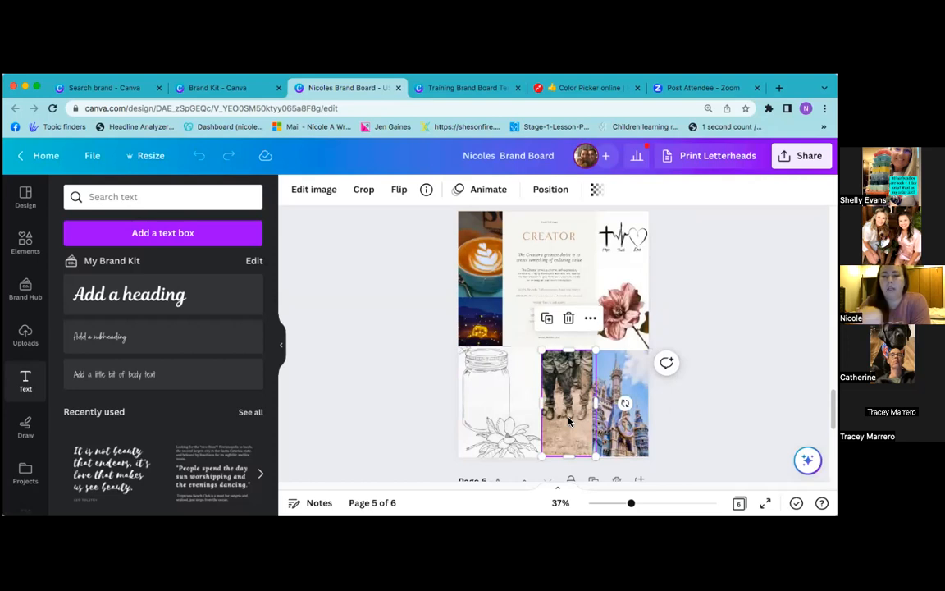
# Scroll to the Links to my social media page, then switch to the Training Brand Board Template
pyautogui.scroll(-3, 414, 367)
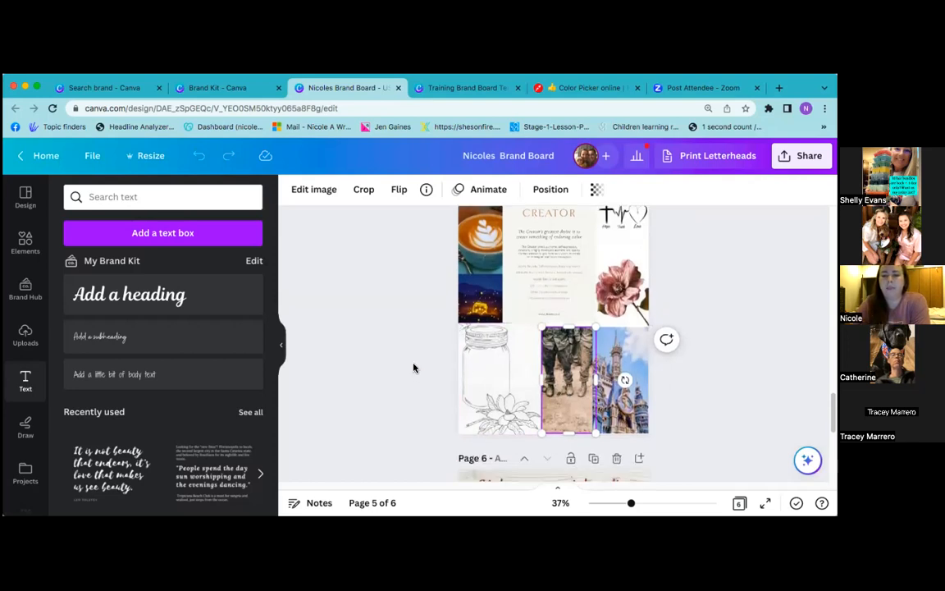
pyautogui.scroll(-5, 414, 367)
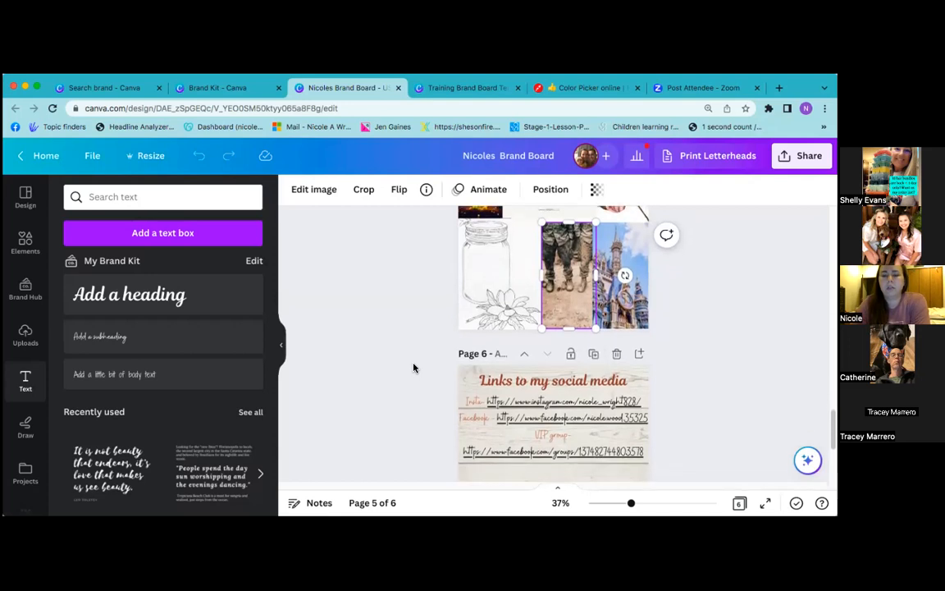
pyautogui.scroll(1, 414, 367)
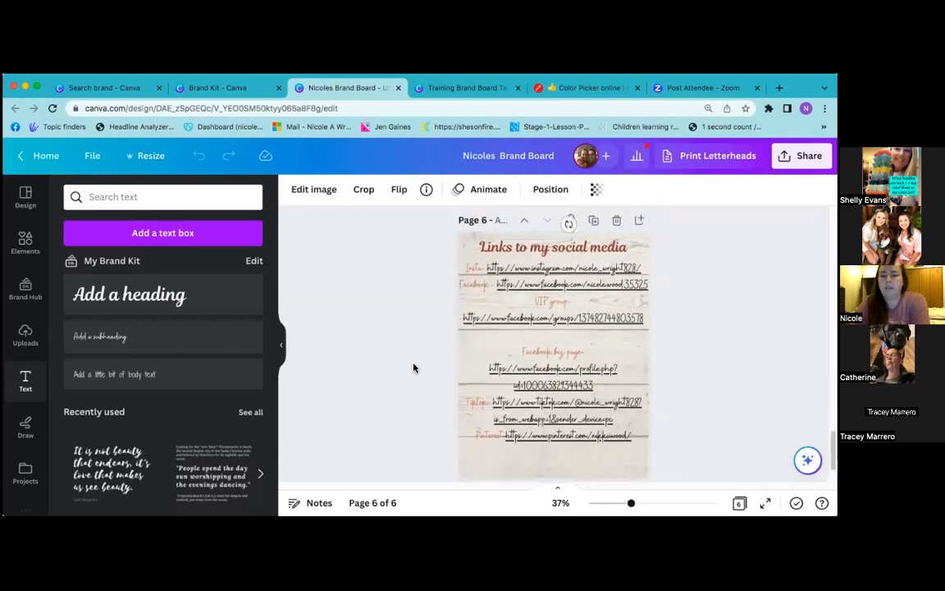
pyautogui.scroll(-1, 414, 368)
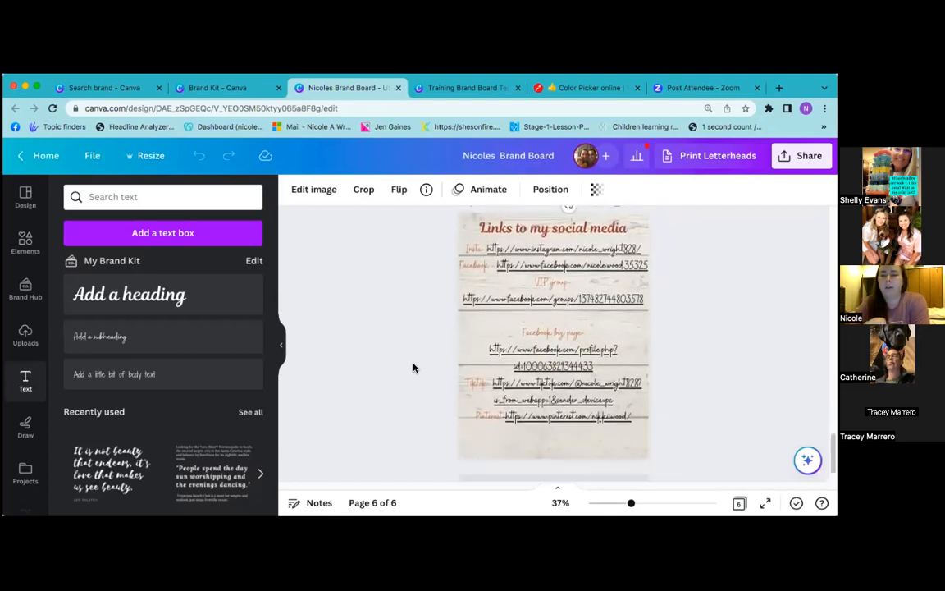
pyautogui.click(450, 87)
# Scroll to the template's page 3 brand board with logo, palette and fonts, deselecting the page
pyautogui.scroll(2, 552, 398)
pyautogui.scroll(5, 553, 398)
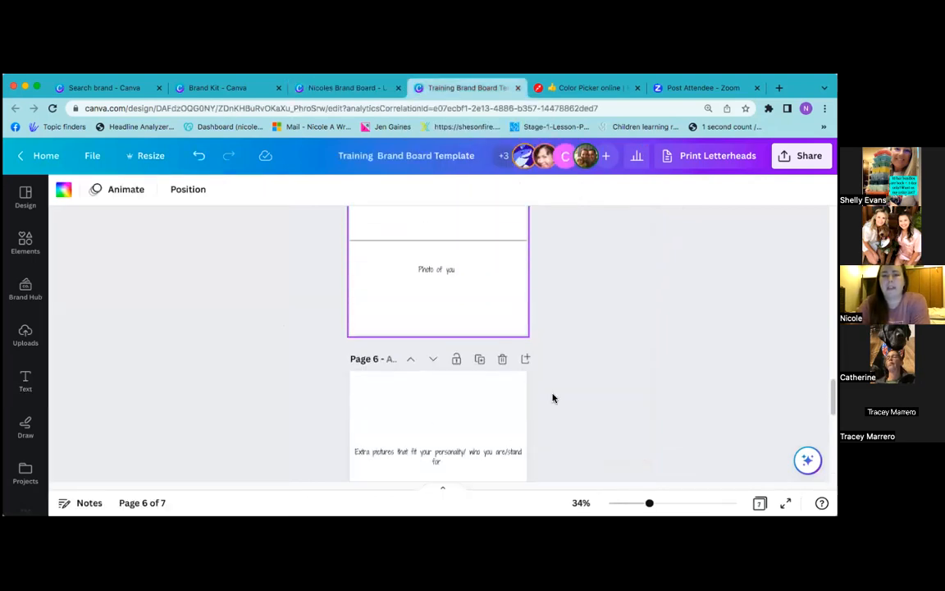
pyautogui.scroll(1, 553, 398)
pyautogui.scroll(-3, 553, 398)
pyautogui.scroll(-1, 553, 398)
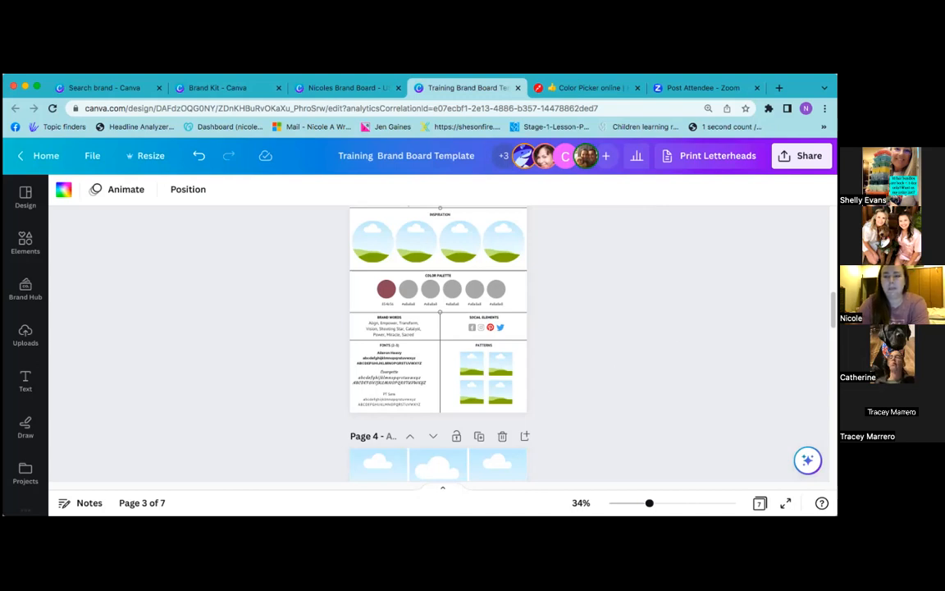
pyautogui.scroll(2, 639, 315)
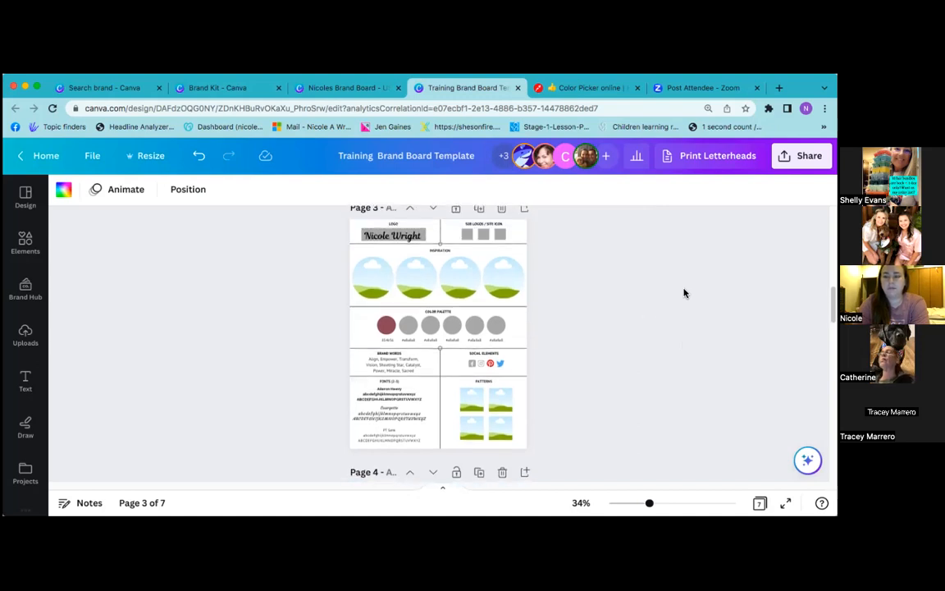
pyautogui.scroll(-2, 631, 290)
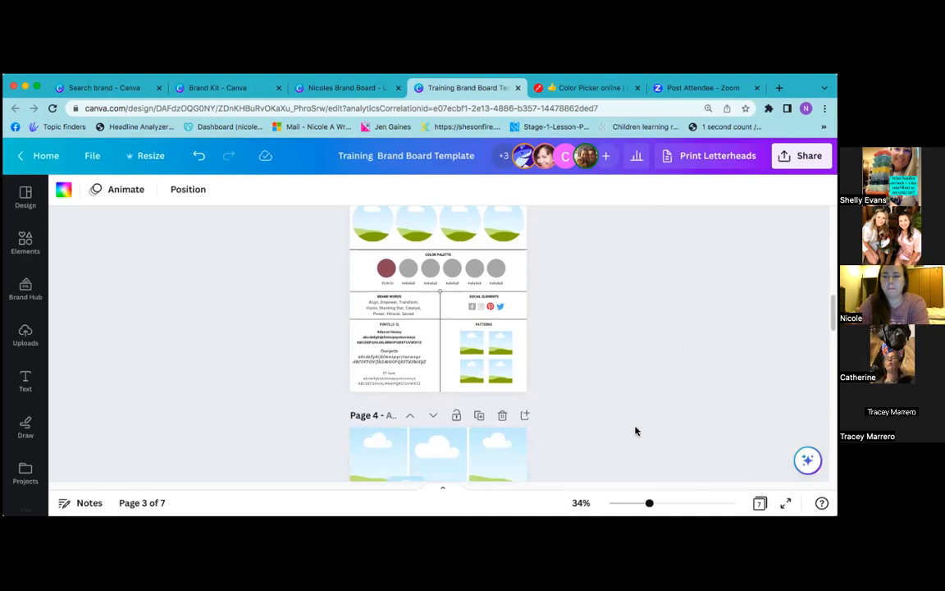
pyautogui.scroll(-2, 635, 429)
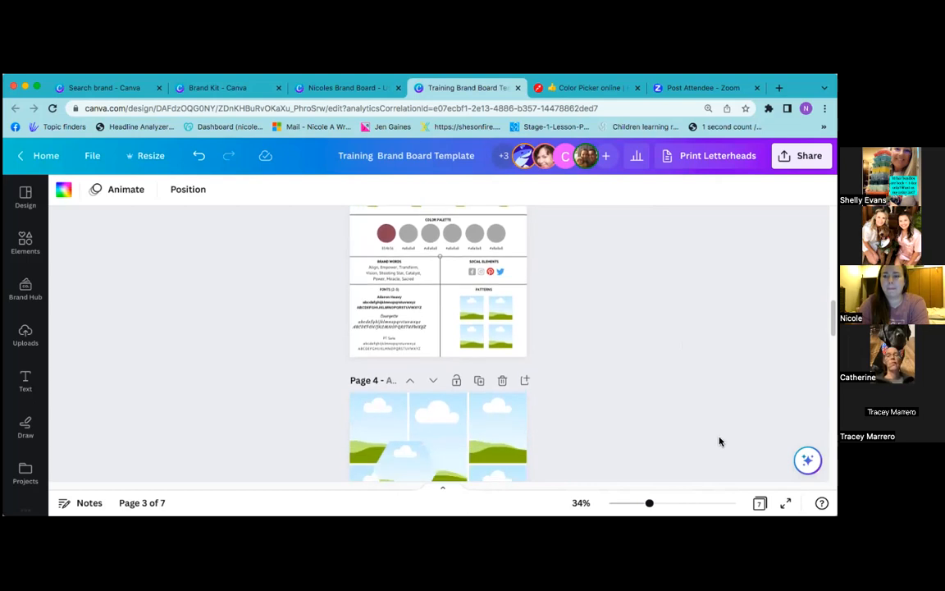
pyautogui.click(599, 344)
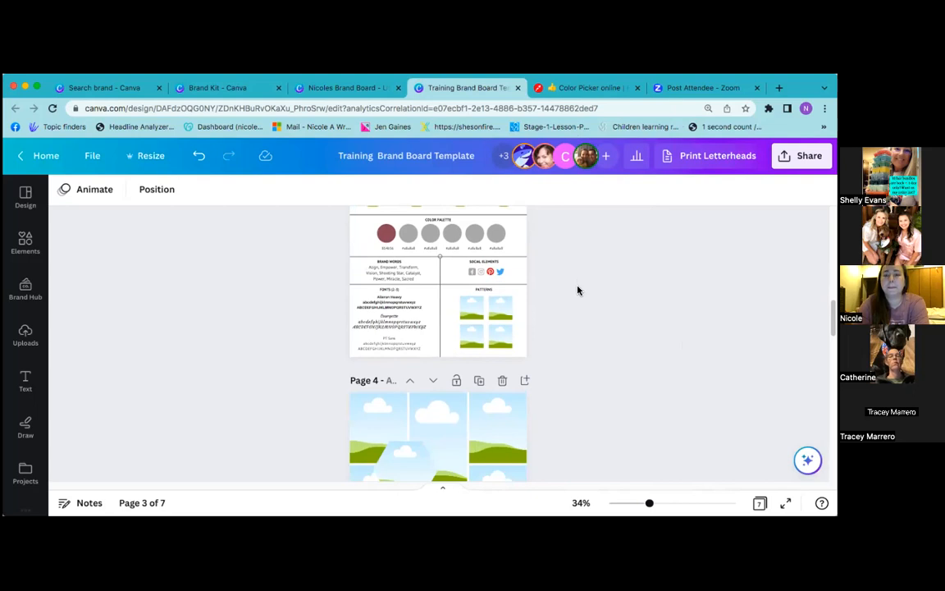
pyautogui.scroll(5, 578, 289)
pyautogui.scroll(1, 578, 290)
pyautogui.scroll(-1, 578, 290)
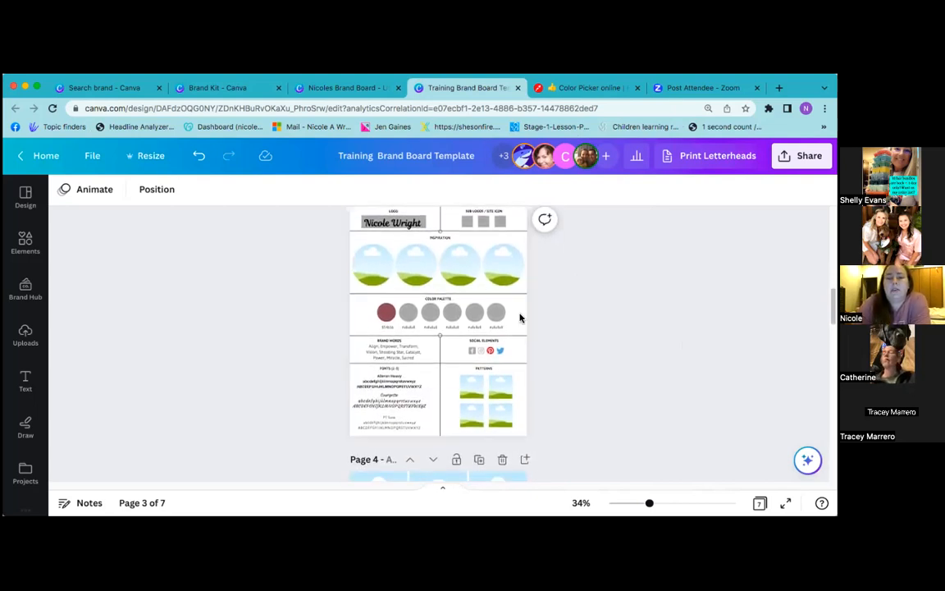
# Review the Brand Kit's Colors and Logos sections
pyautogui.click(217, 88)
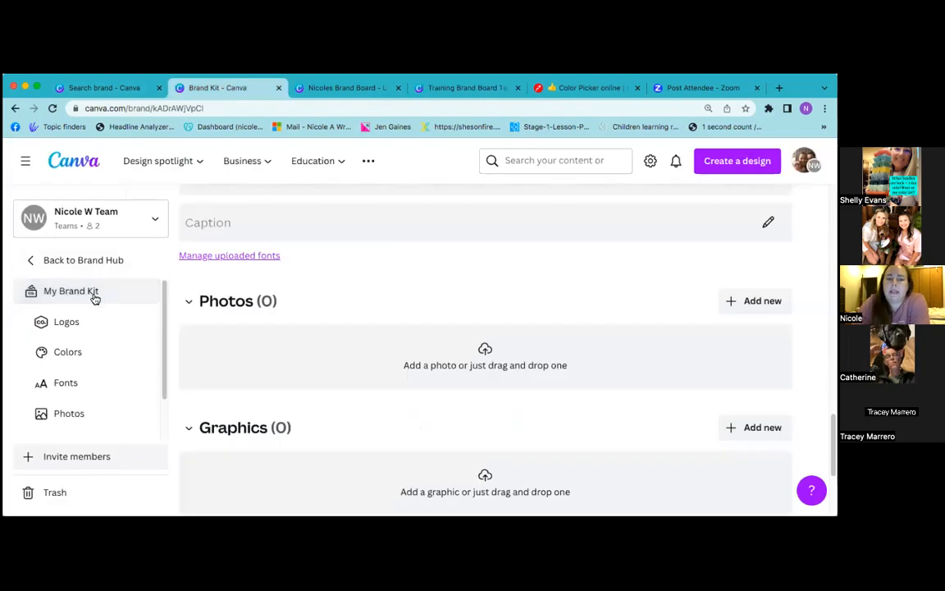
pyautogui.scroll(6, 422, 348)
pyautogui.scroll(5, 422, 348)
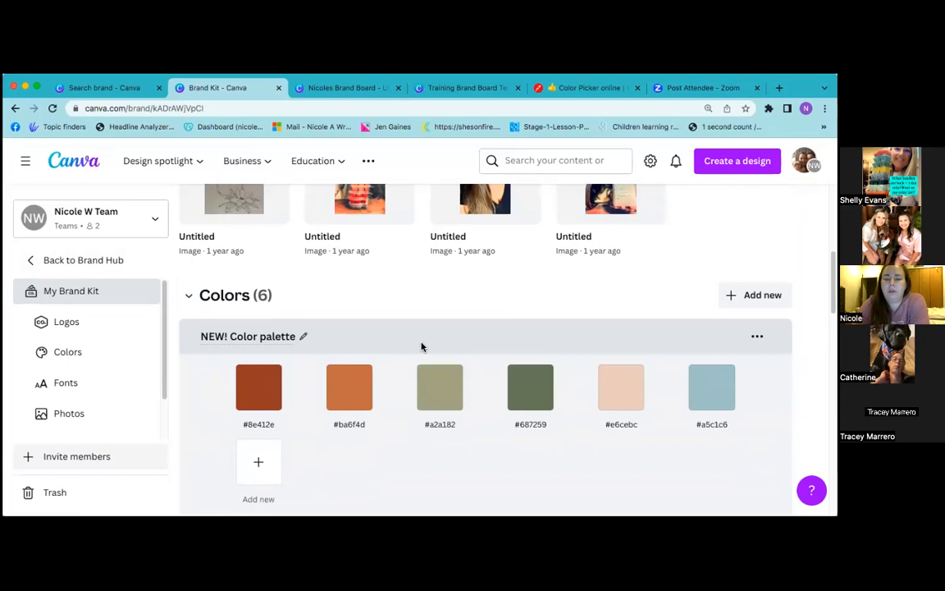
pyautogui.scroll(5, 422, 348)
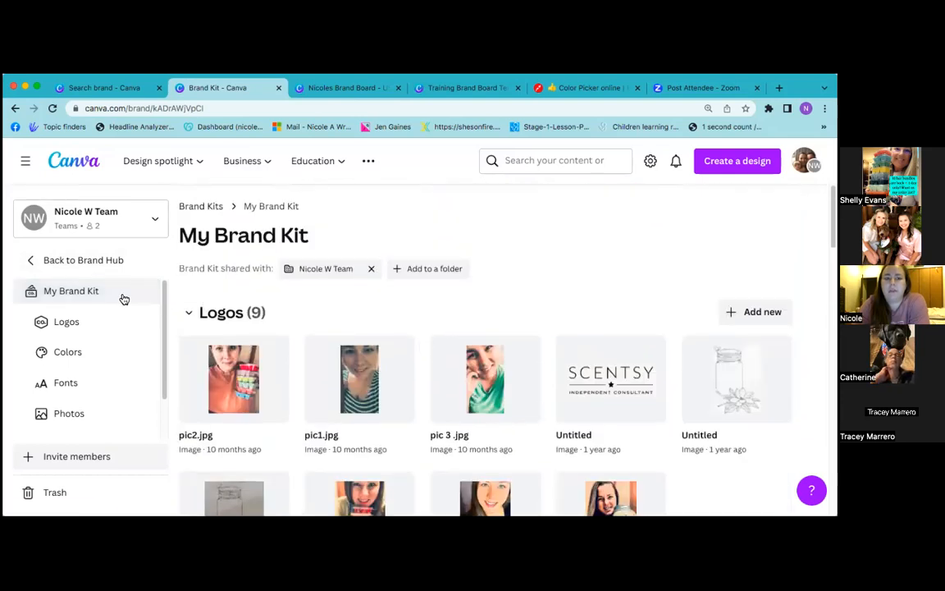
pyautogui.click(122, 346)
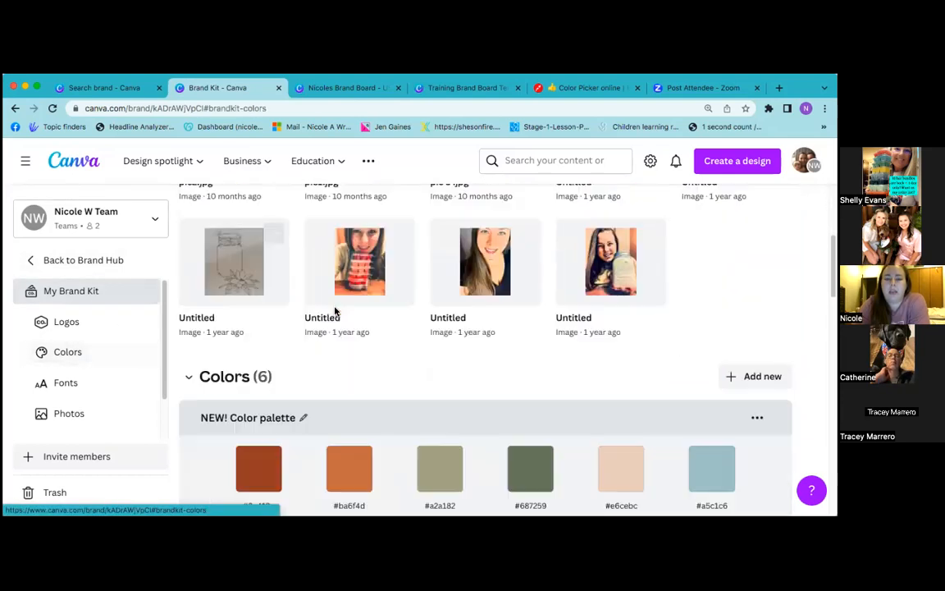
pyautogui.click(122, 325)
pyautogui.click(82, 353)
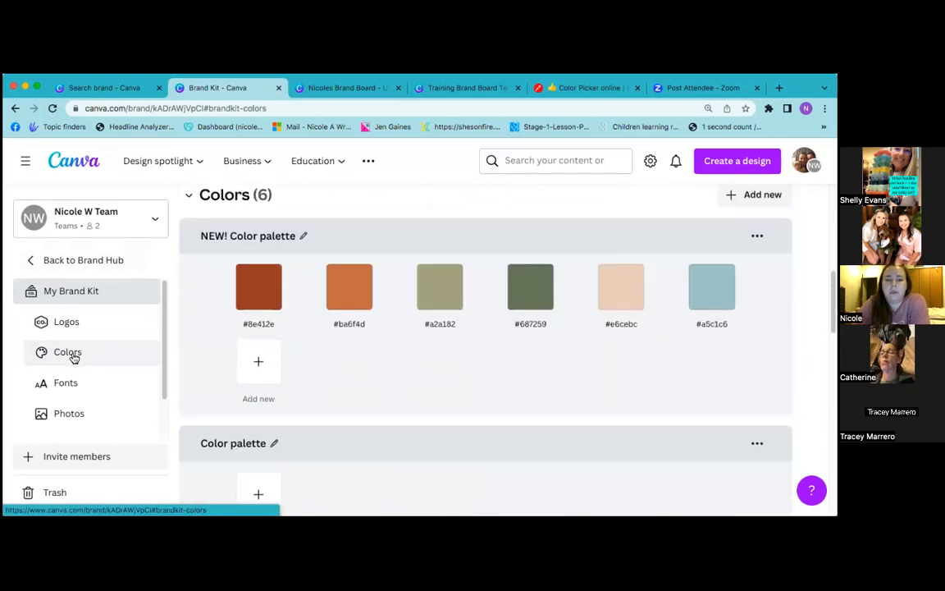
# Check the Brand Kit fonts, then list its heading, subheading and body styles in the template
pyautogui.click(68, 381)
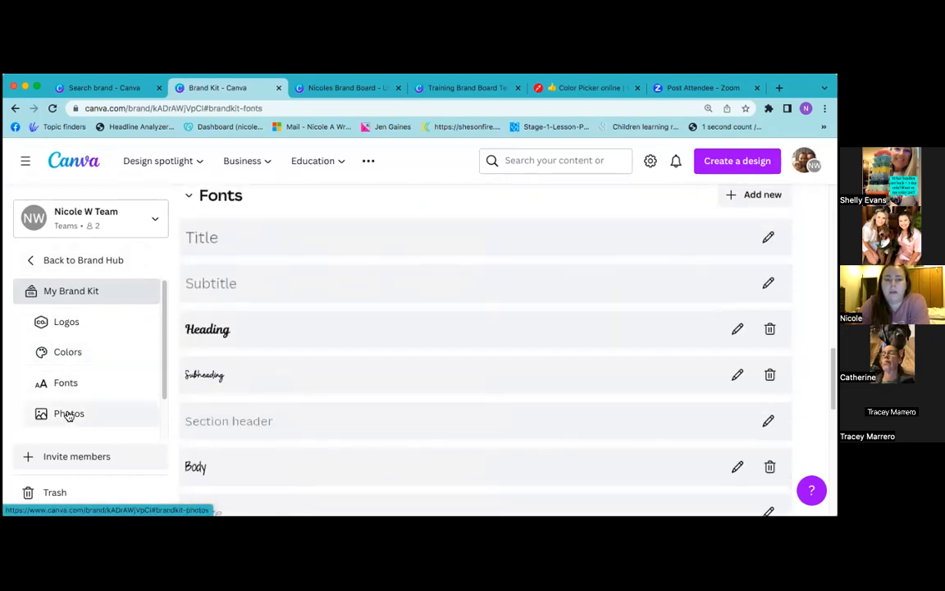
pyautogui.click(452, 88)
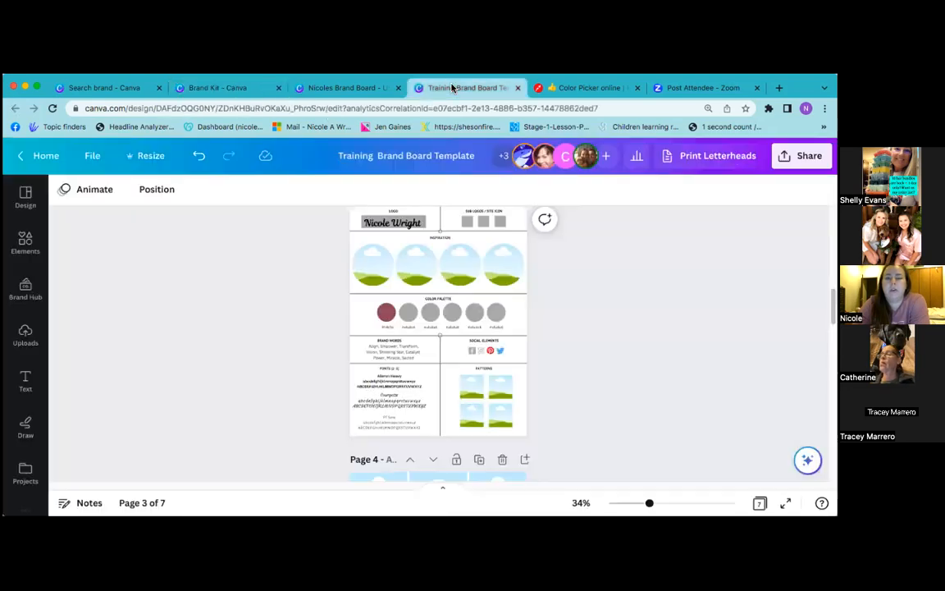
pyautogui.click(26, 379)
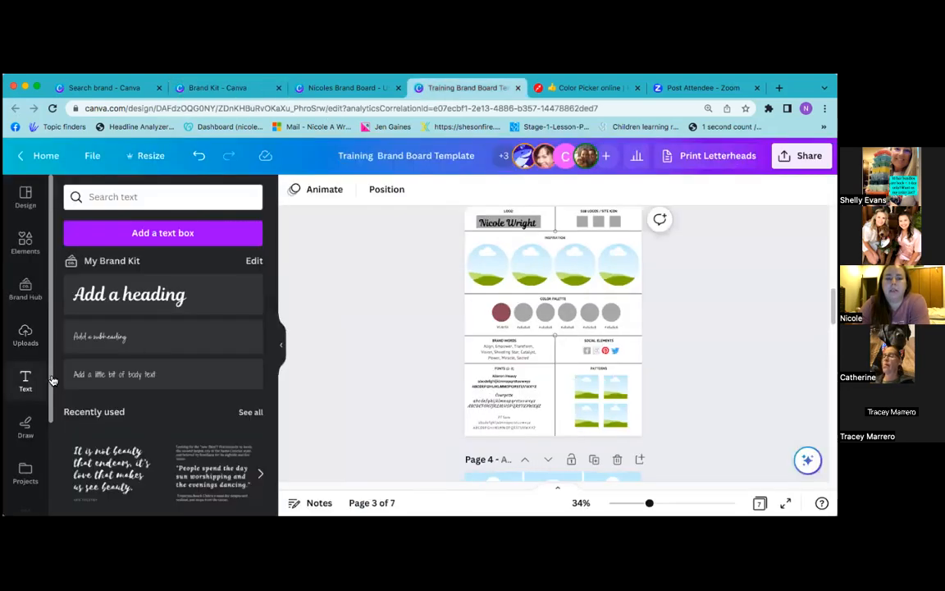